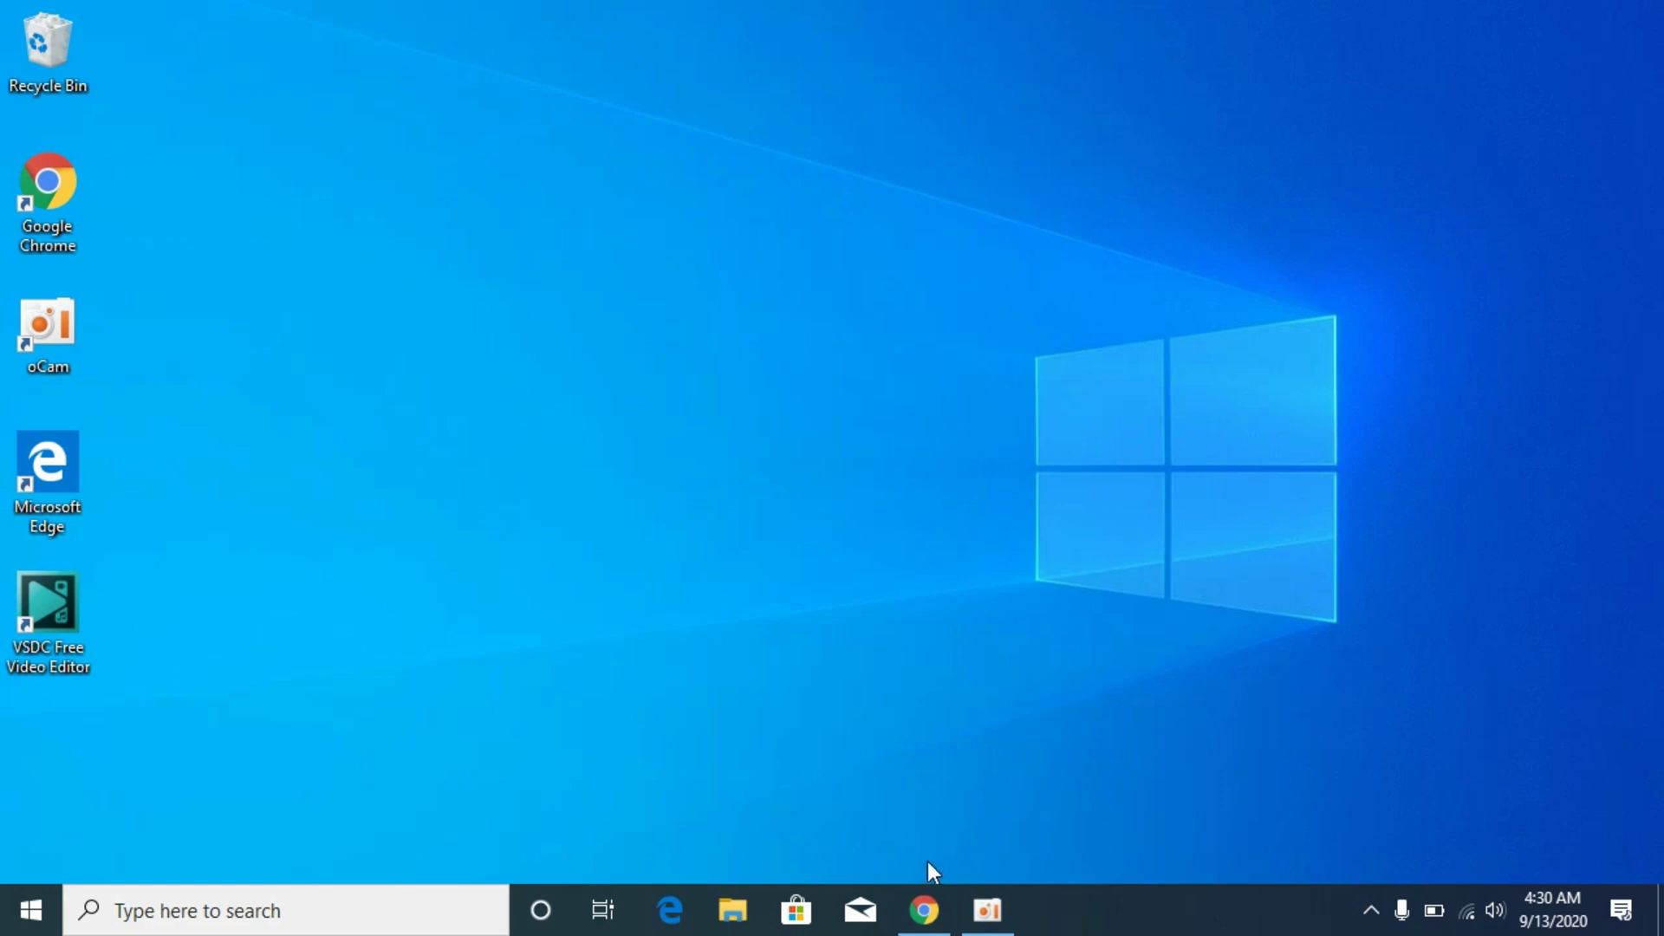
# Step: Search Google for 'api-ms-win-crt-locale-l1-1-0.dll download' and scroll down to the STS Tutorial result
pyautogui.click(925, 920)
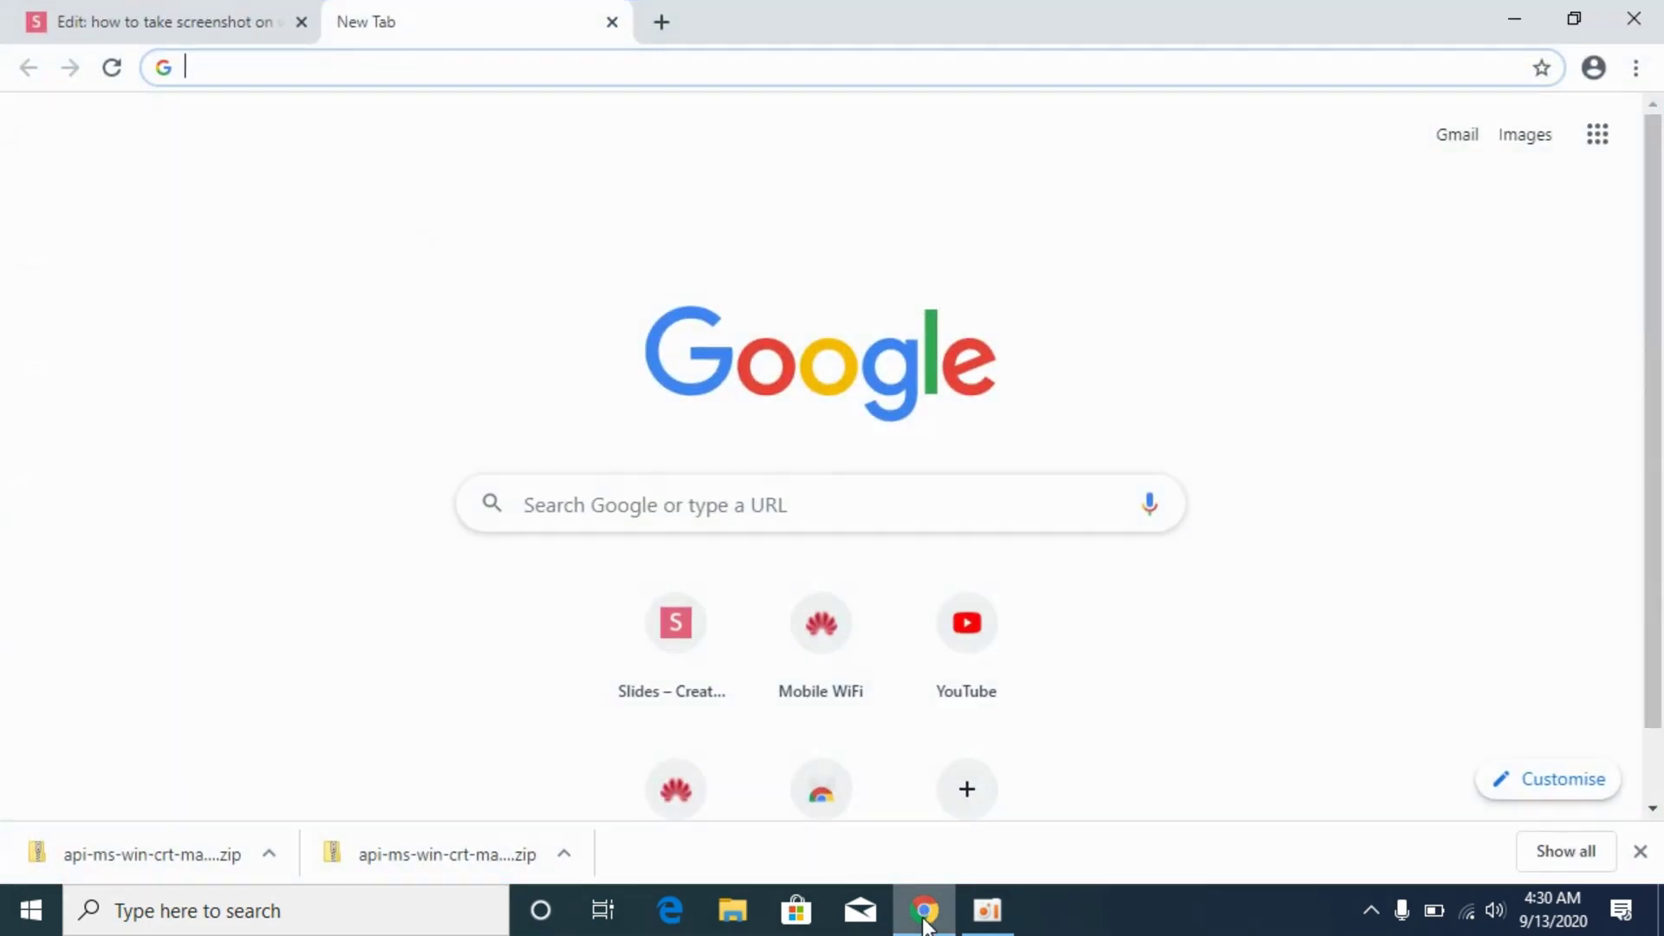
pyautogui.rightClick(356, 60)
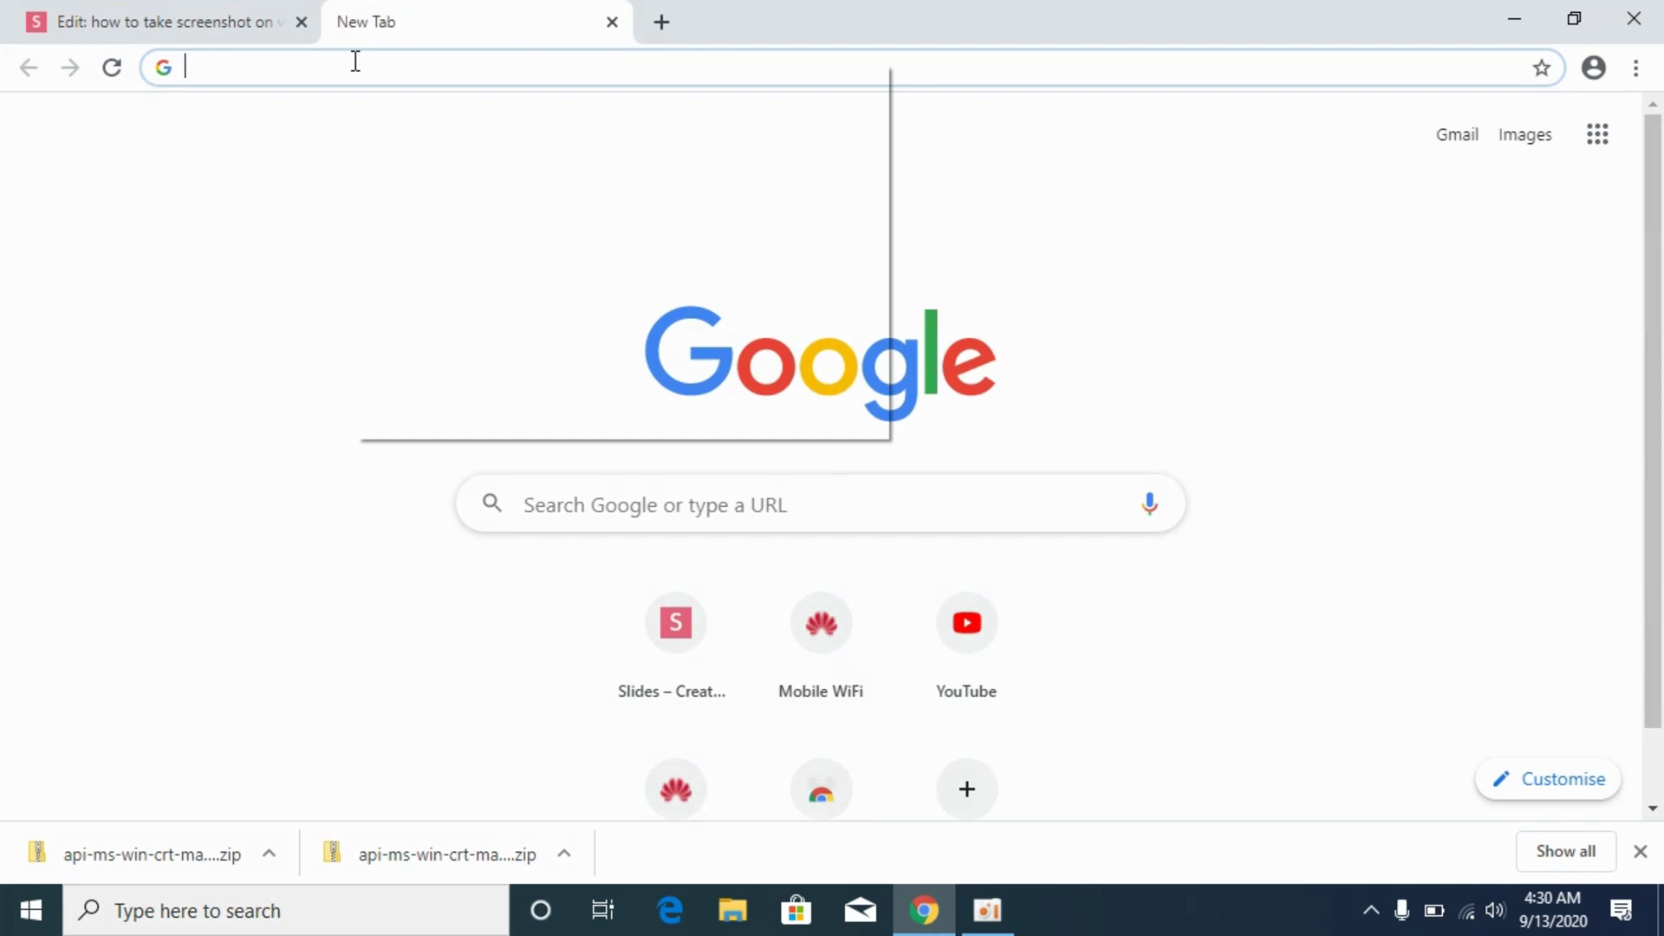
pyautogui.click(465, 235)
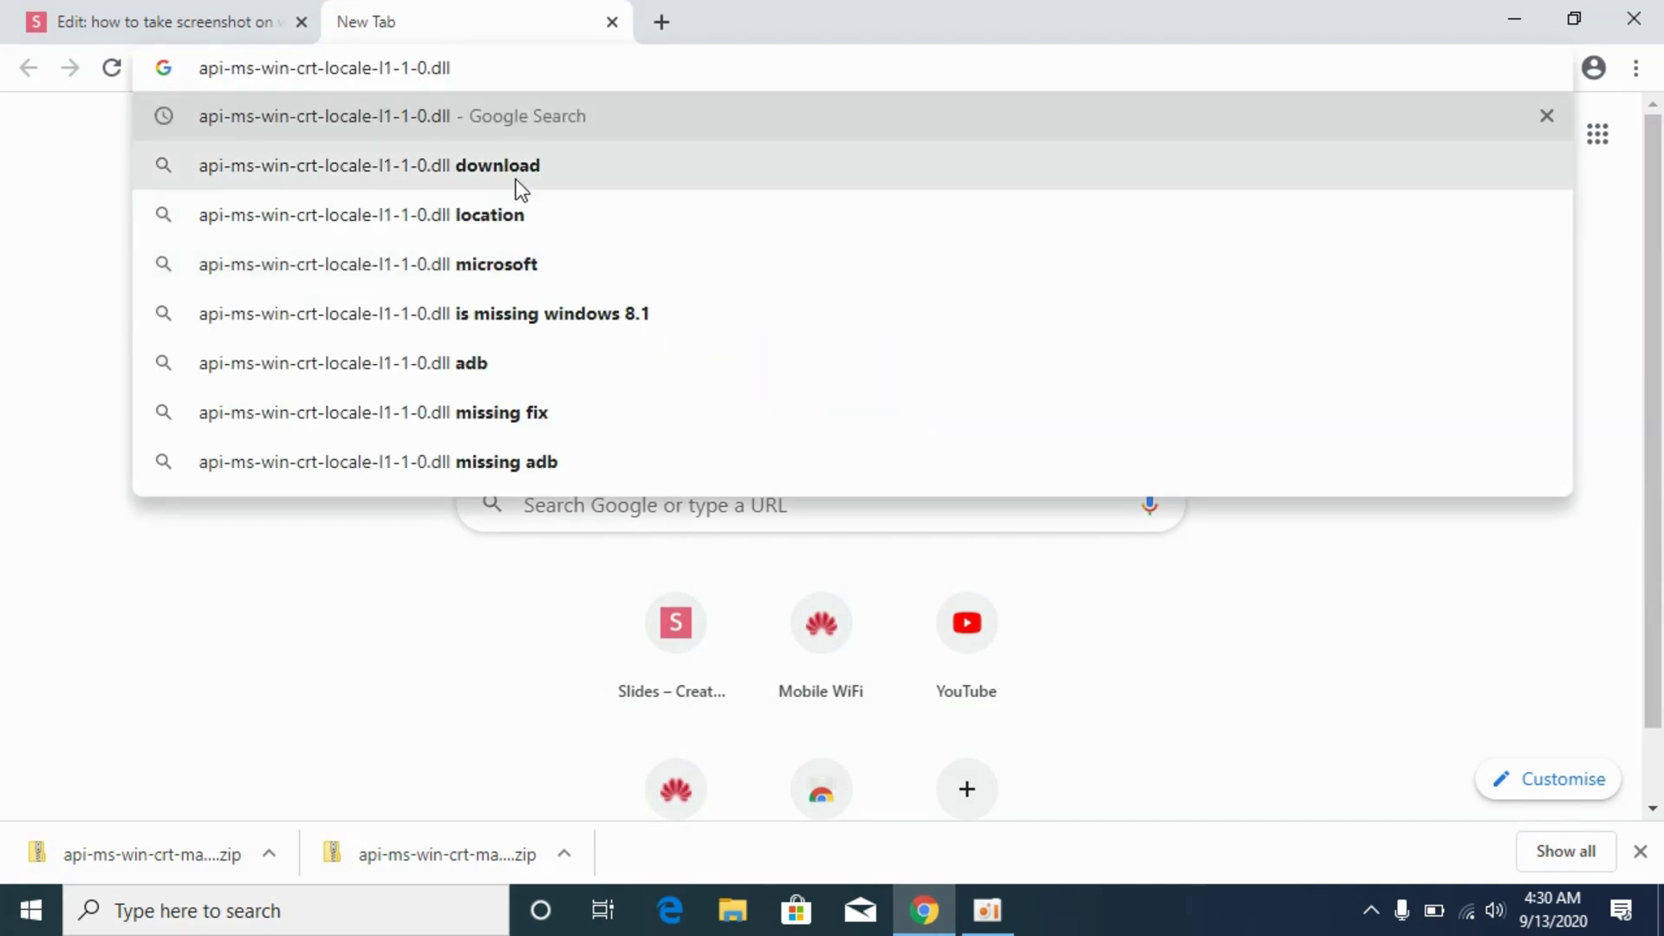
pyautogui.click(521, 189)
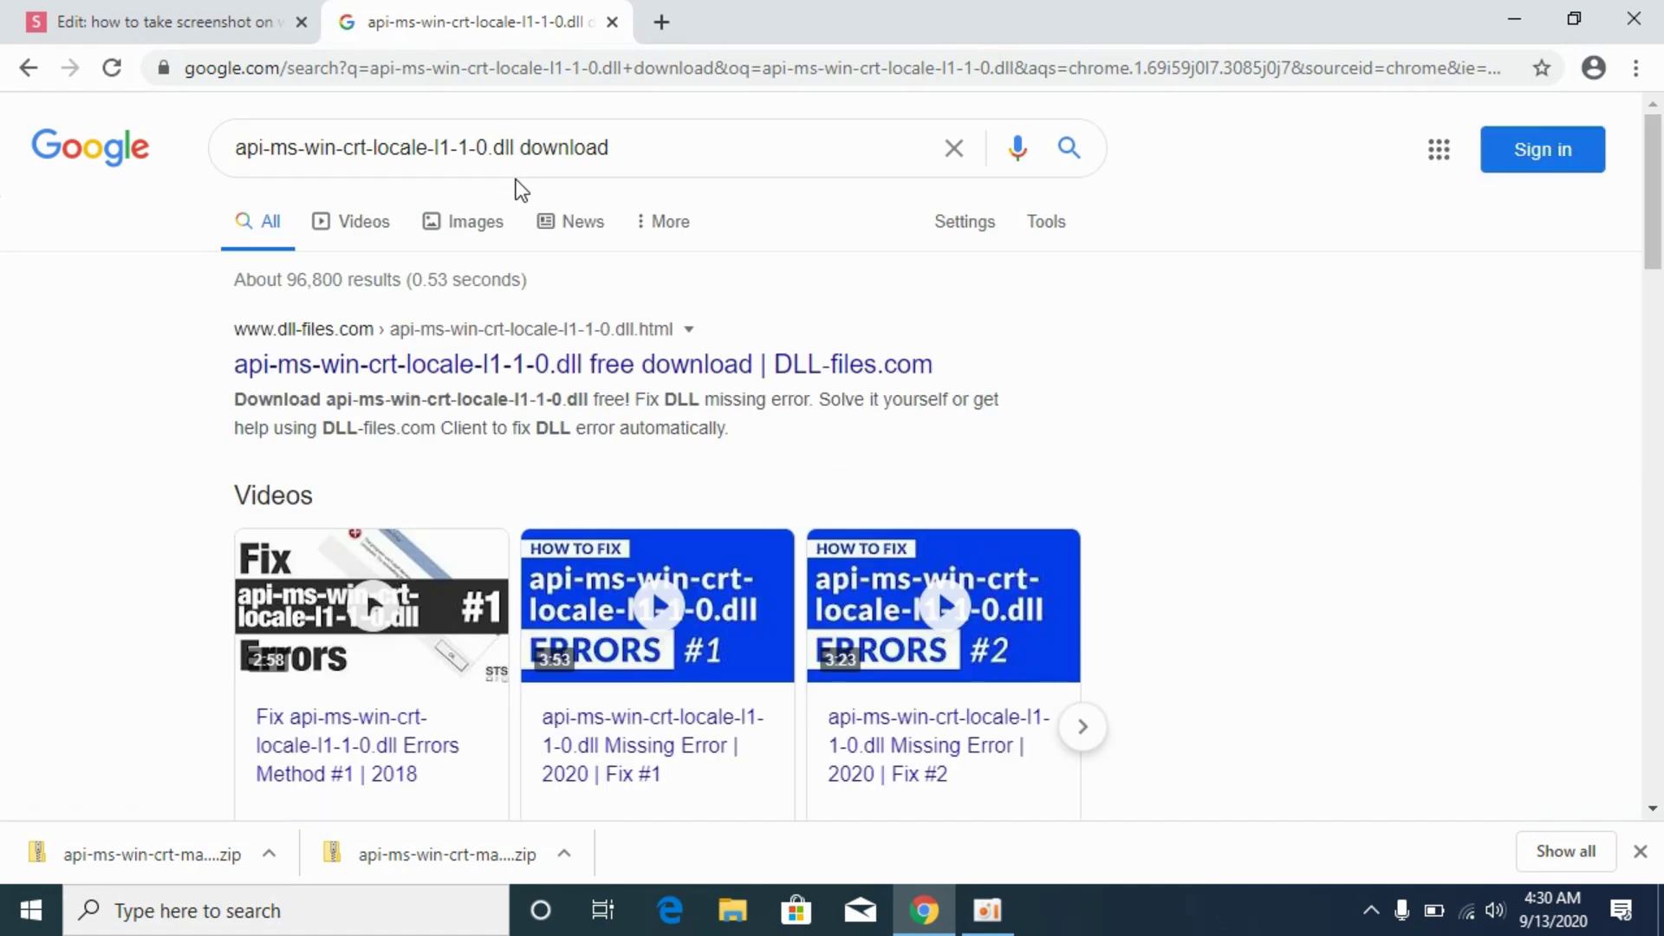
pyautogui.scroll(-6, 126, 320)
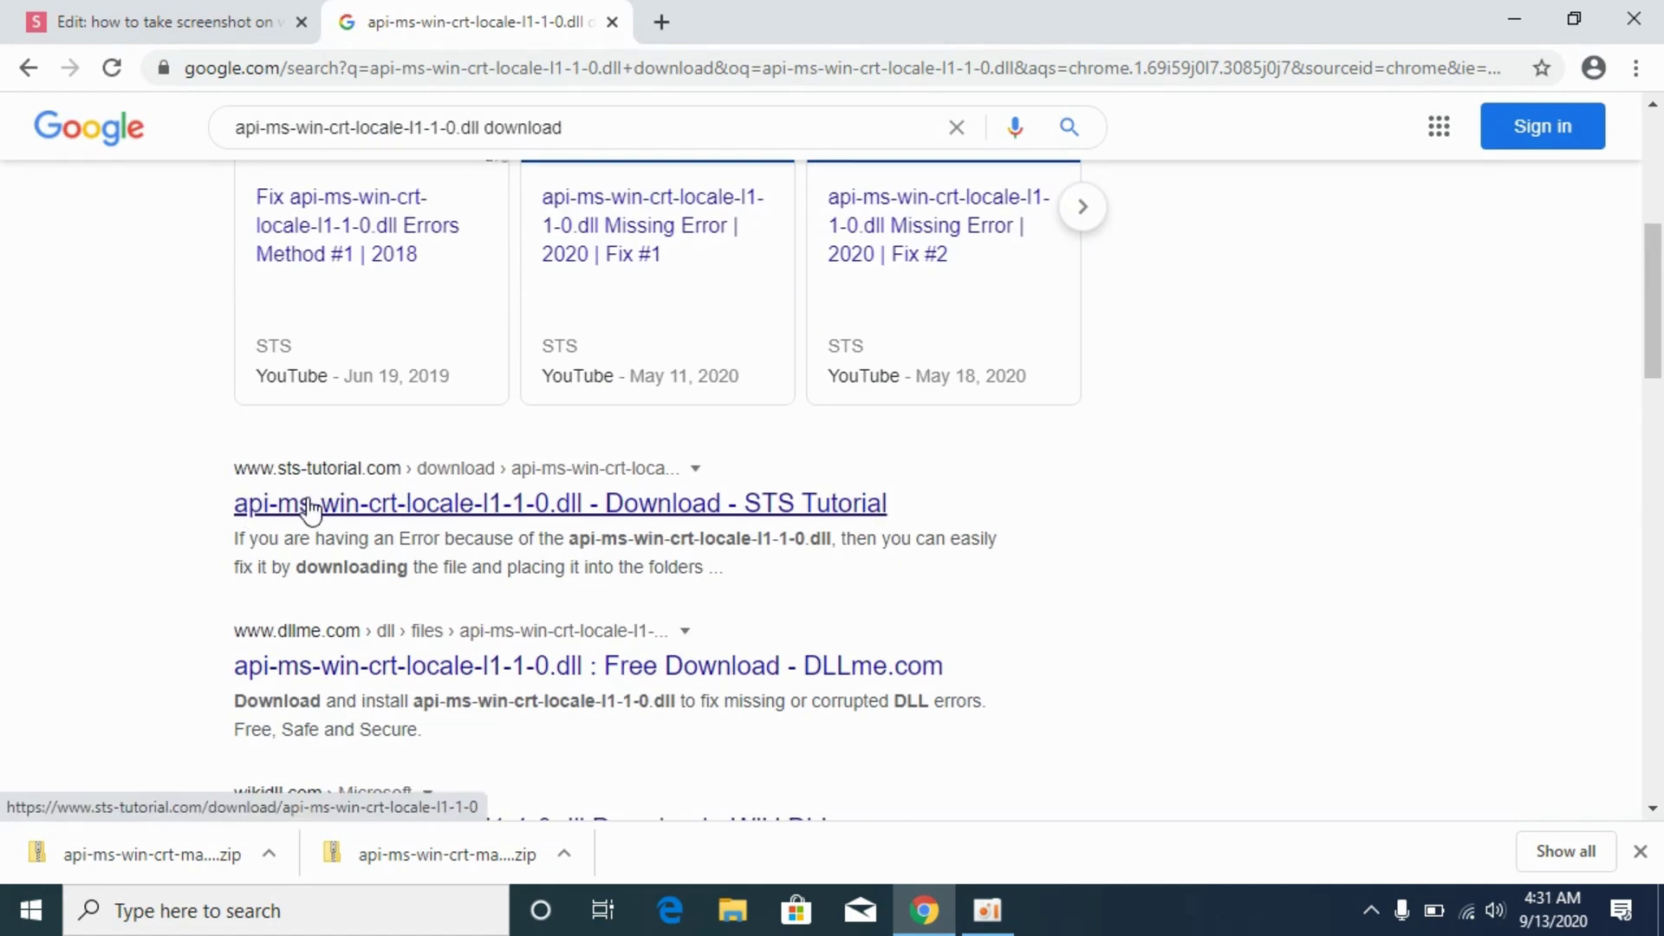
# Step: Open the STS Tutorial page, scroll to its Installation Instructions, and close the downloads bar
pyautogui.click(521, 503)
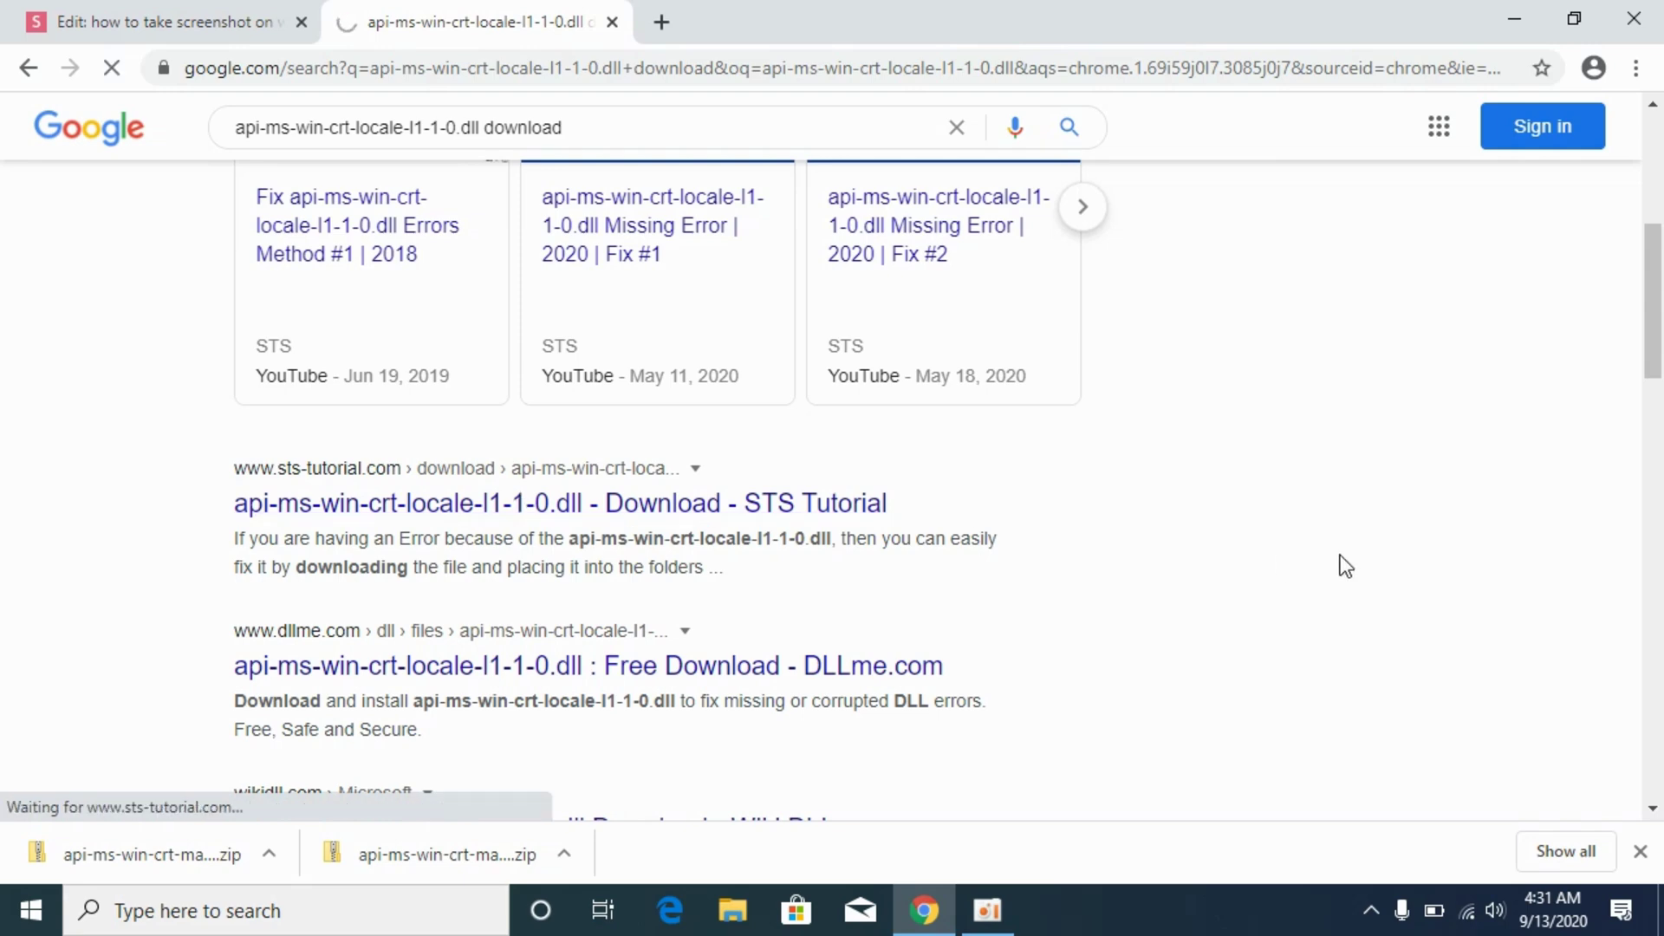
pyautogui.scroll(-10, 648, 464)
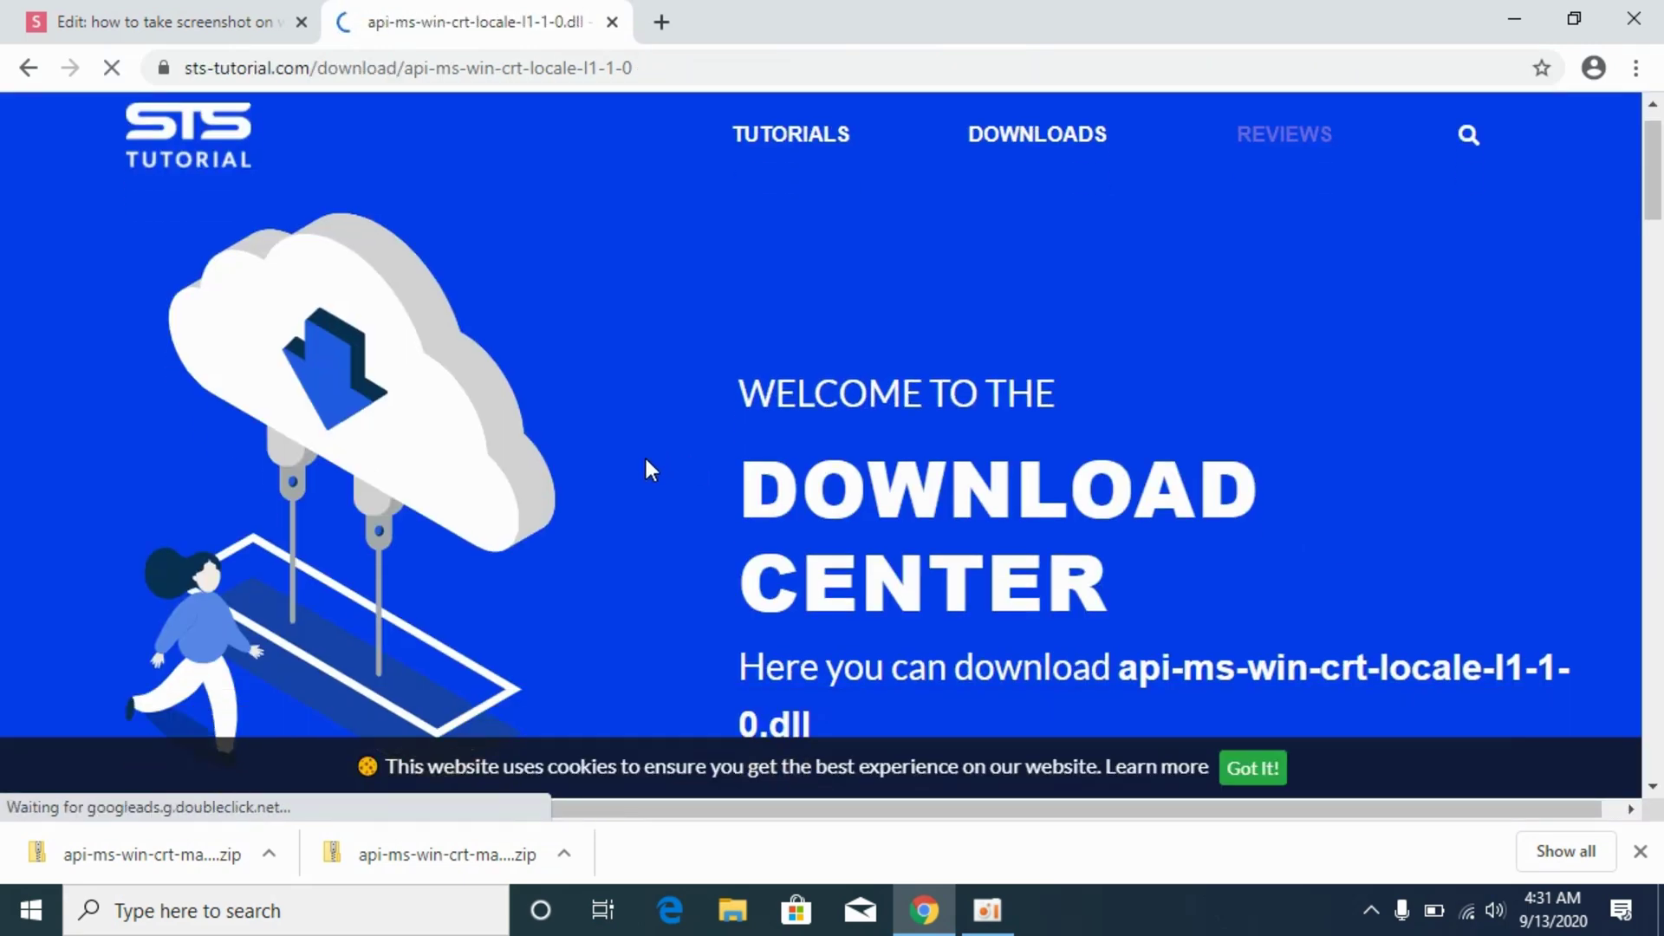
pyautogui.scroll(-7, 648, 469)
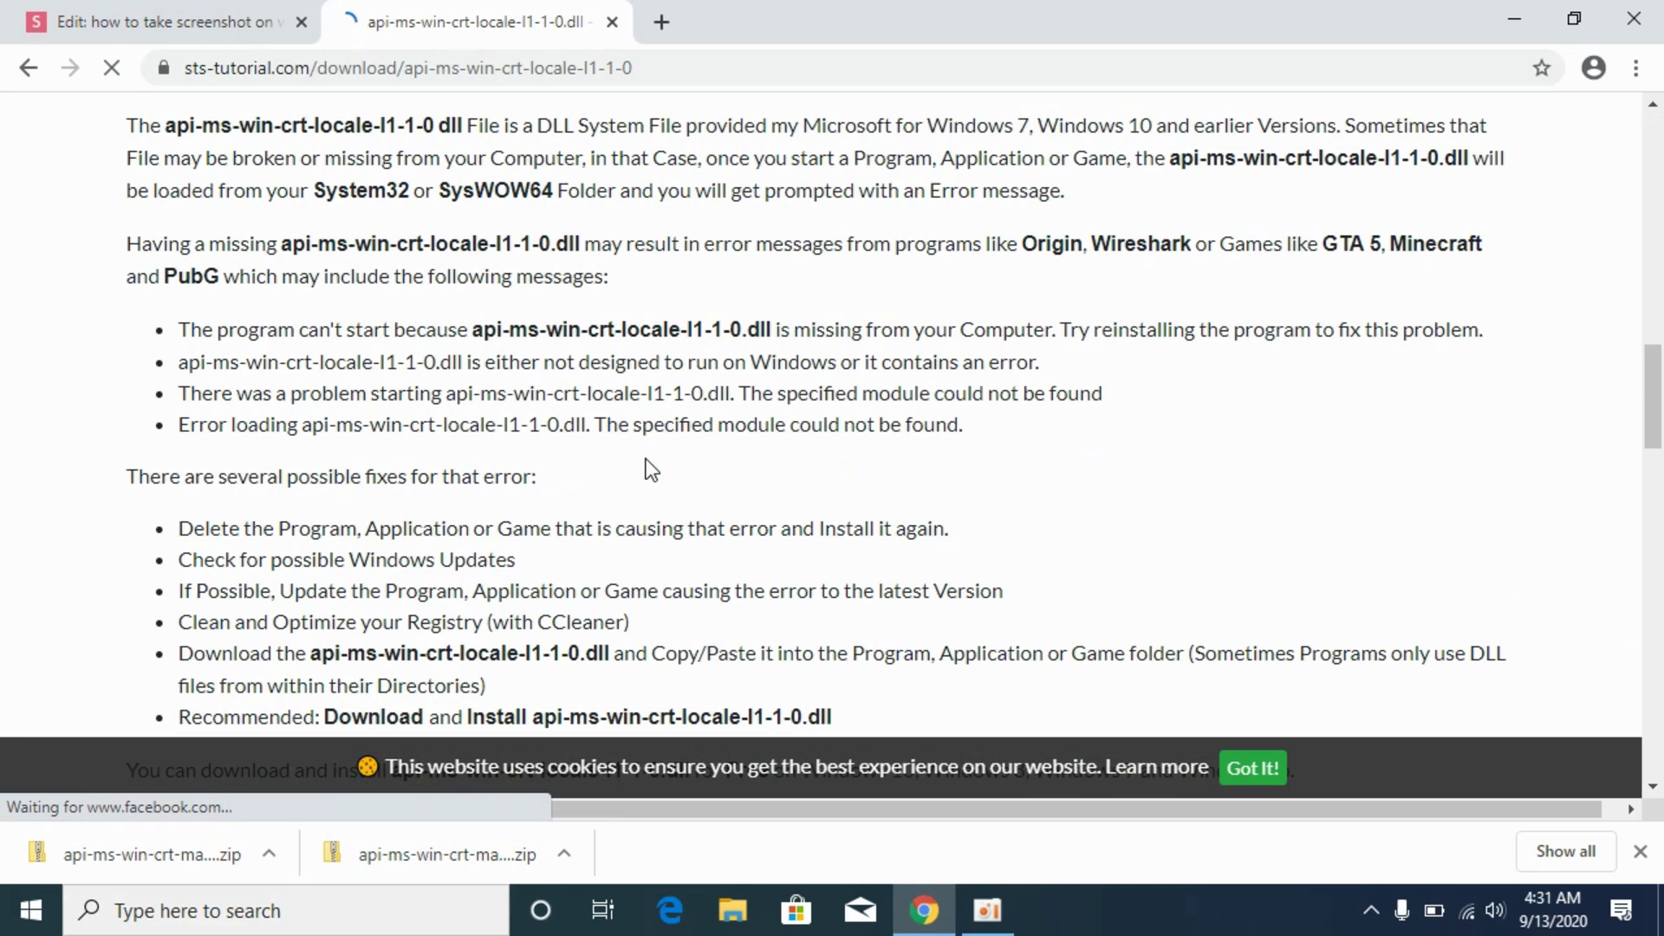
pyautogui.scroll(-8, 649, 468)
pyautogui.scroll(-1, 648, 468)
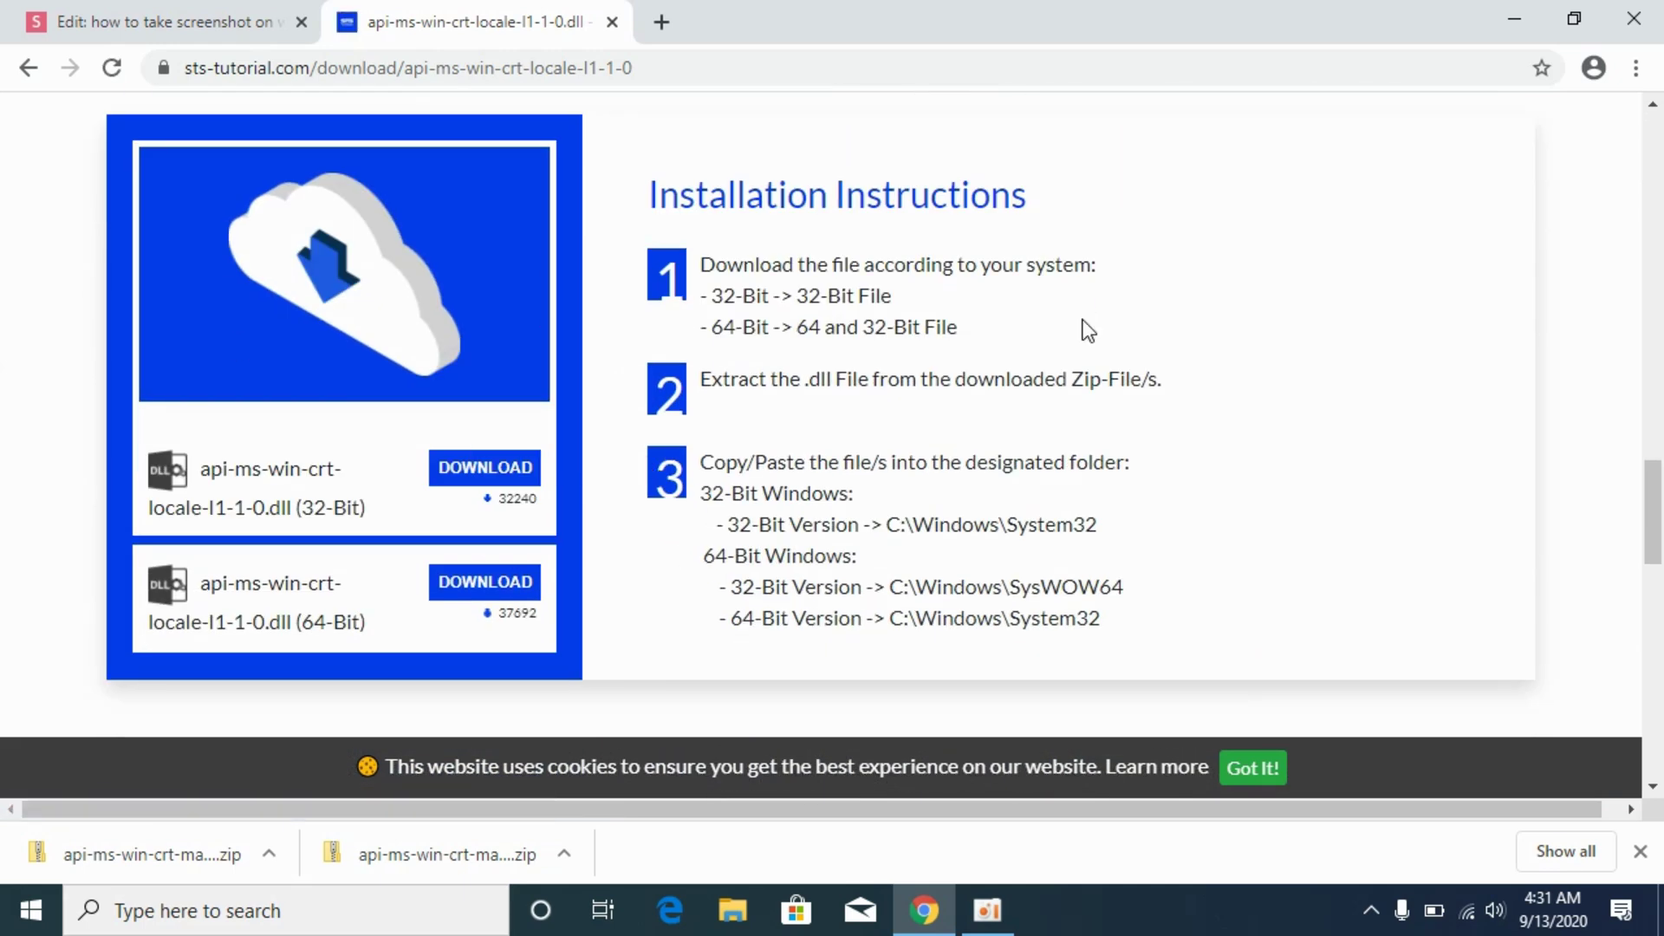
pyautogui.click(1640, 852)
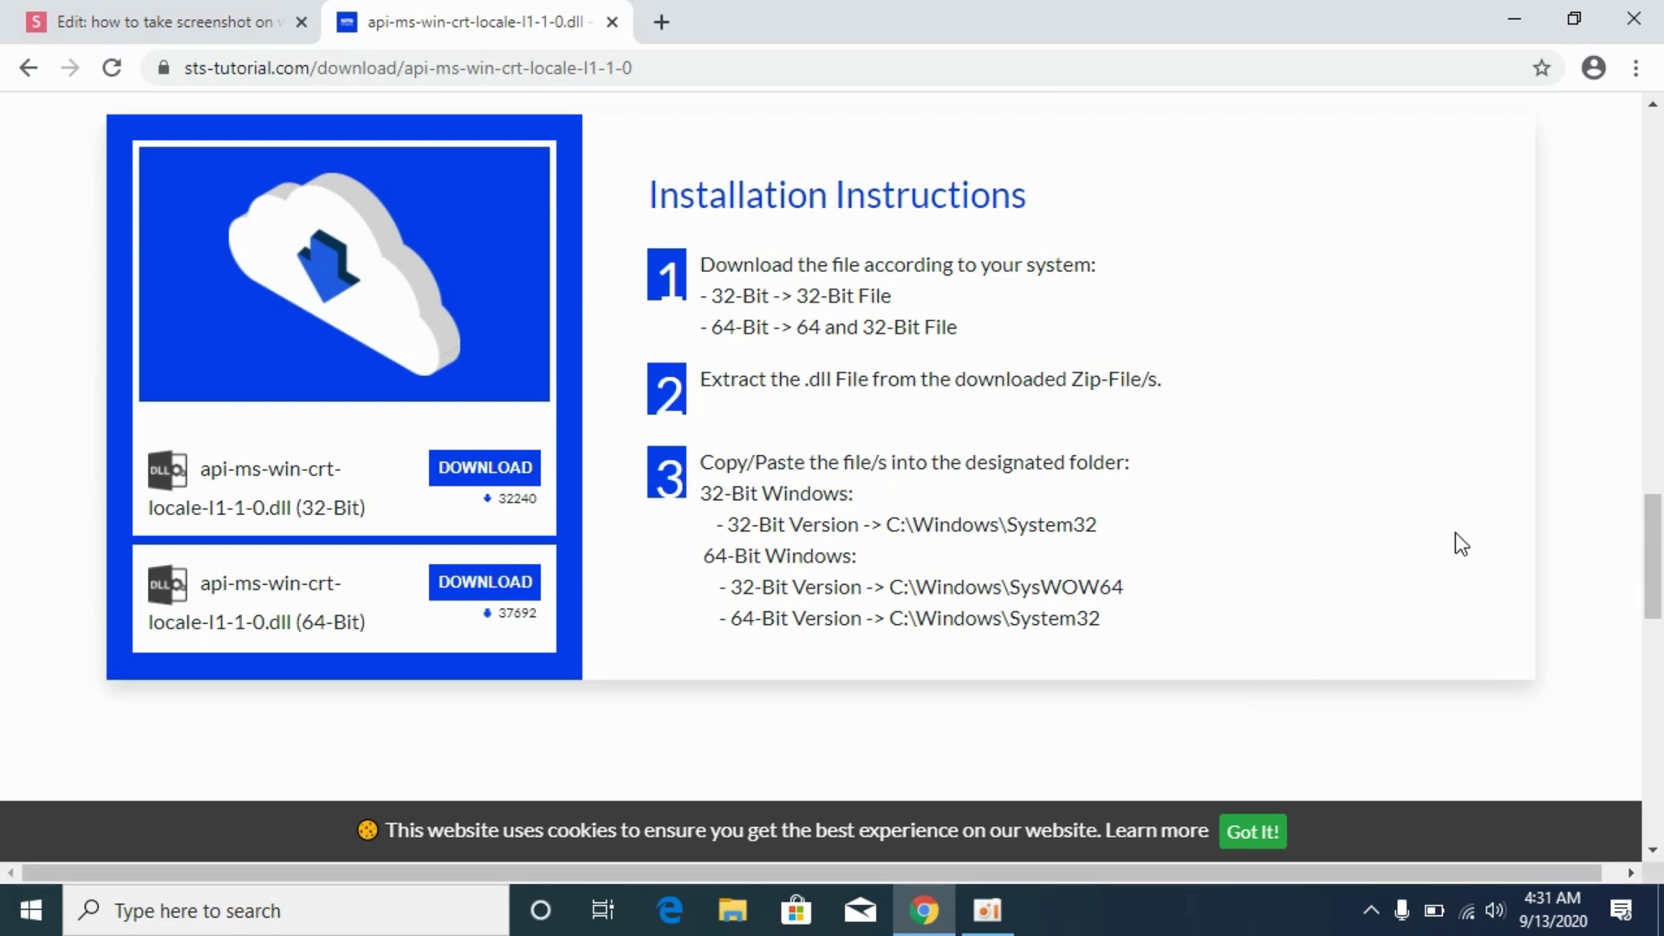
pyautogui.click(1533, 10)
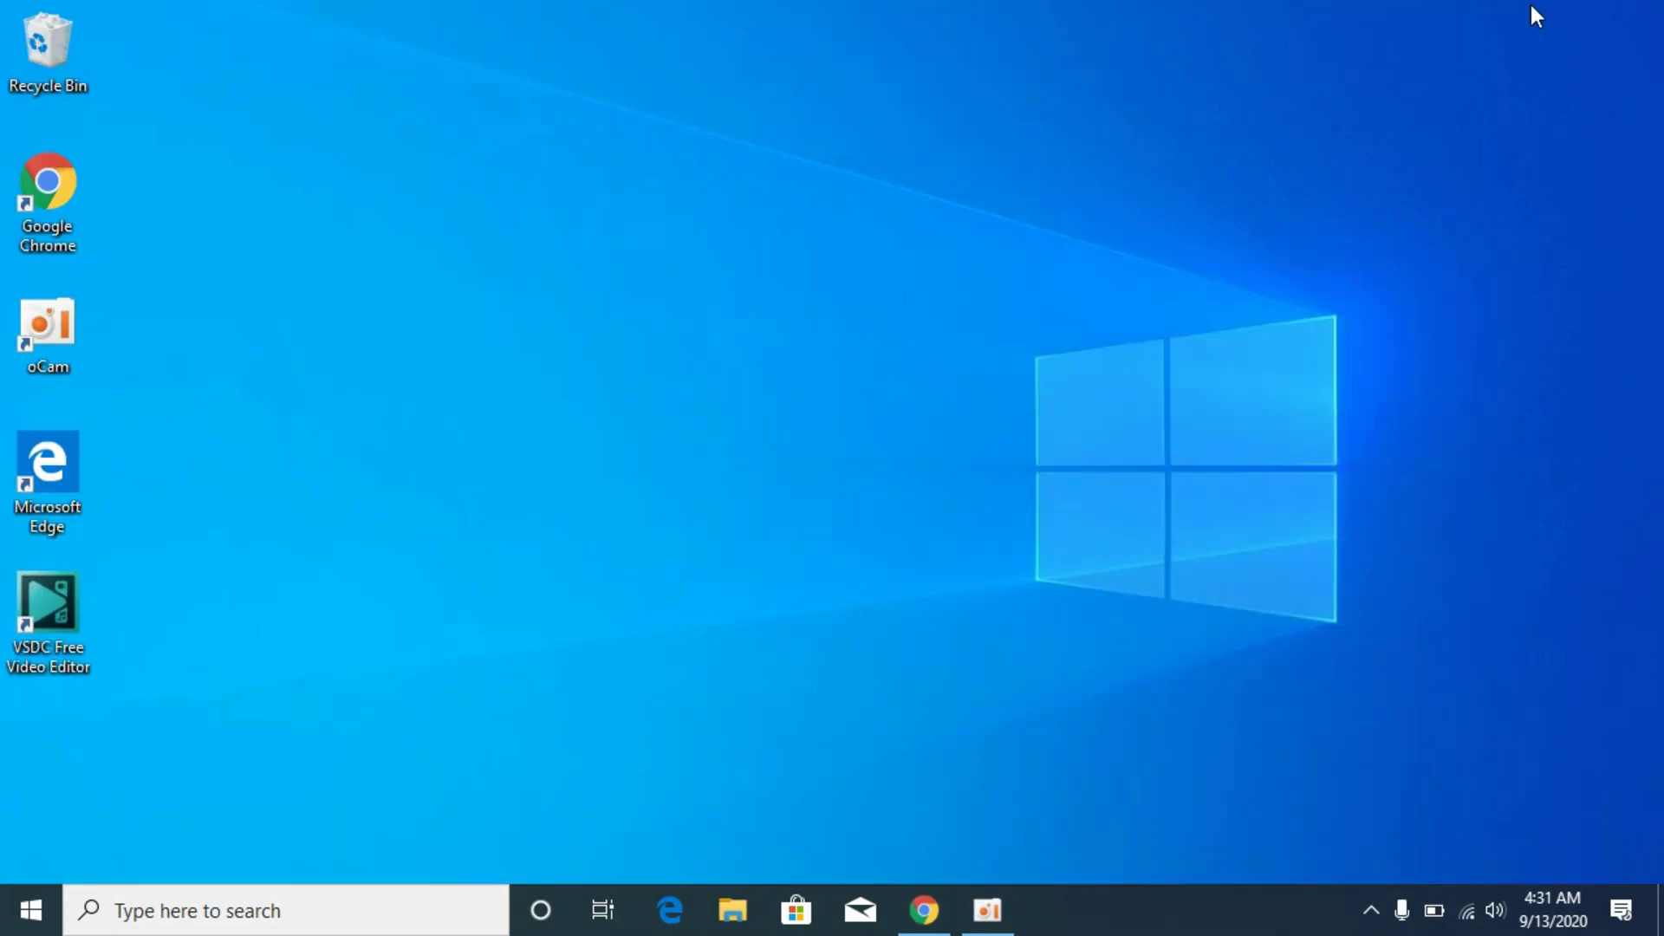
pyautogui.click(30, 908)
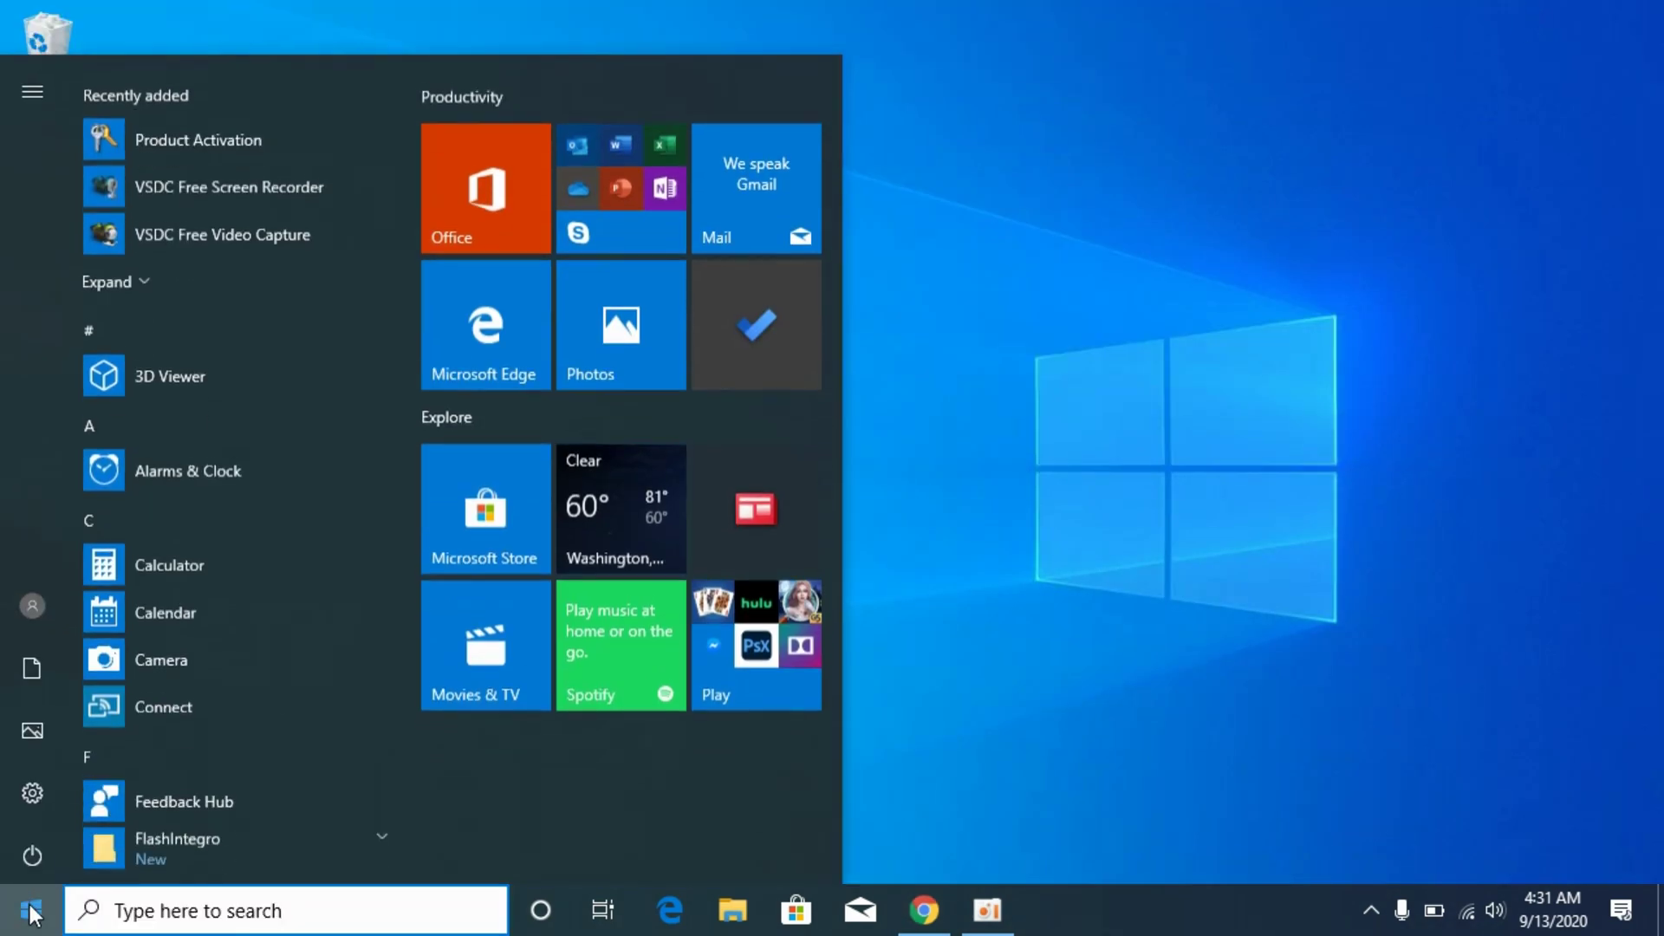
pyautogui.write('this')
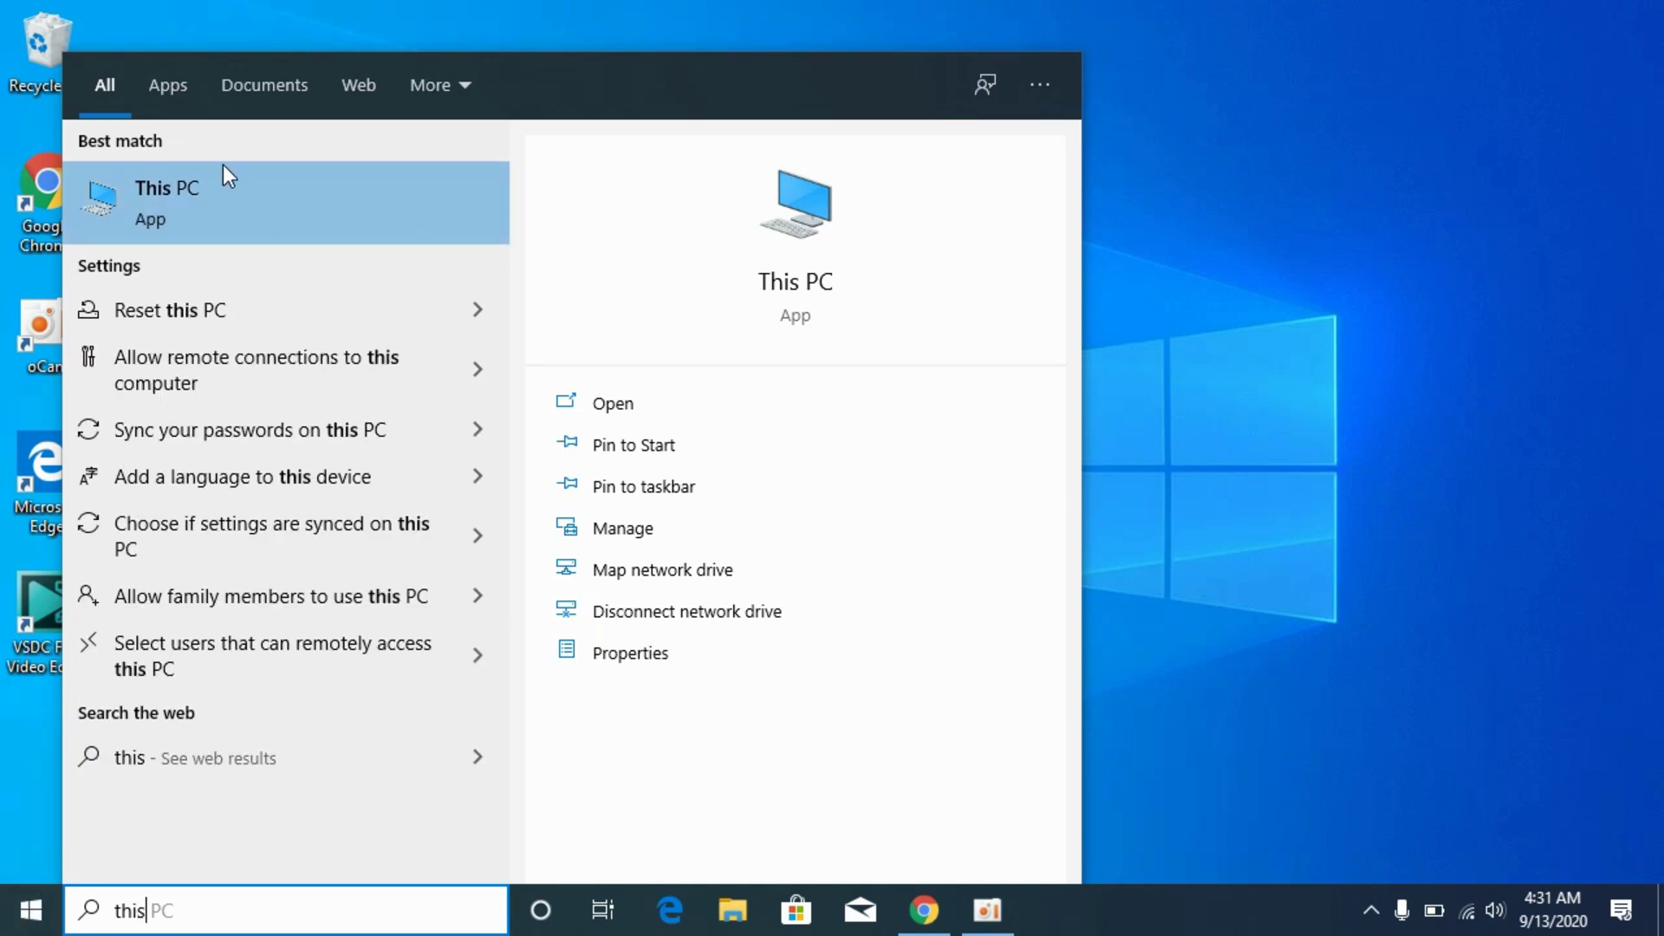
pyautogui.rightClick(215, 210)
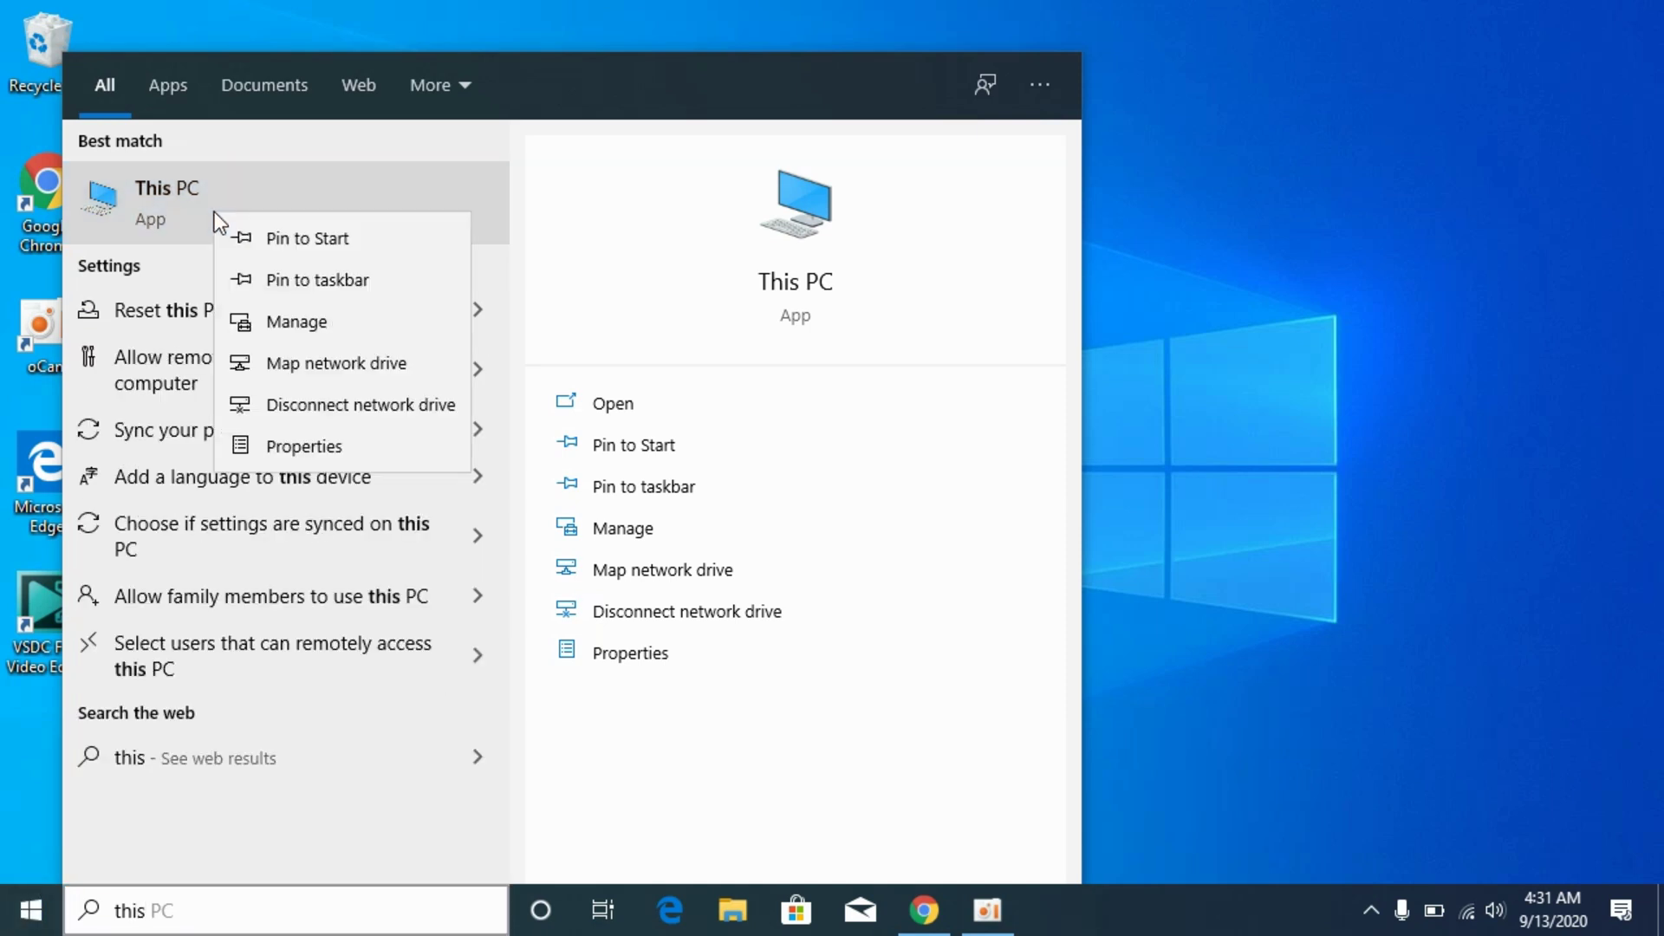
pyautogui.click(245, 448)
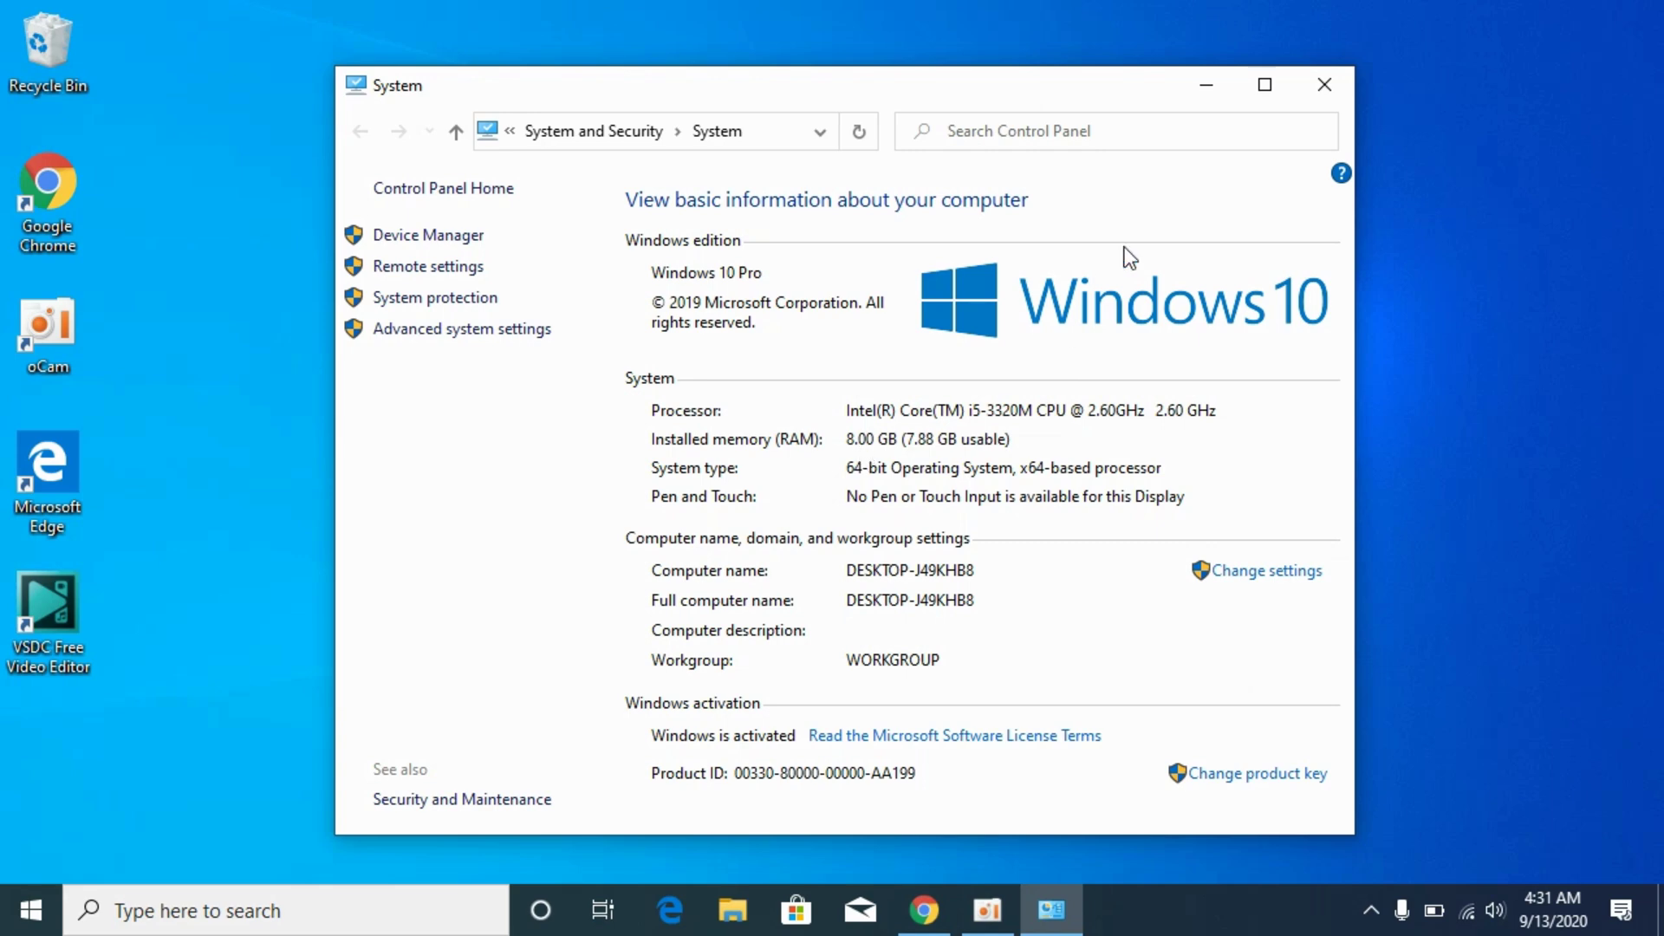
pyautogui.click(1353, 88)
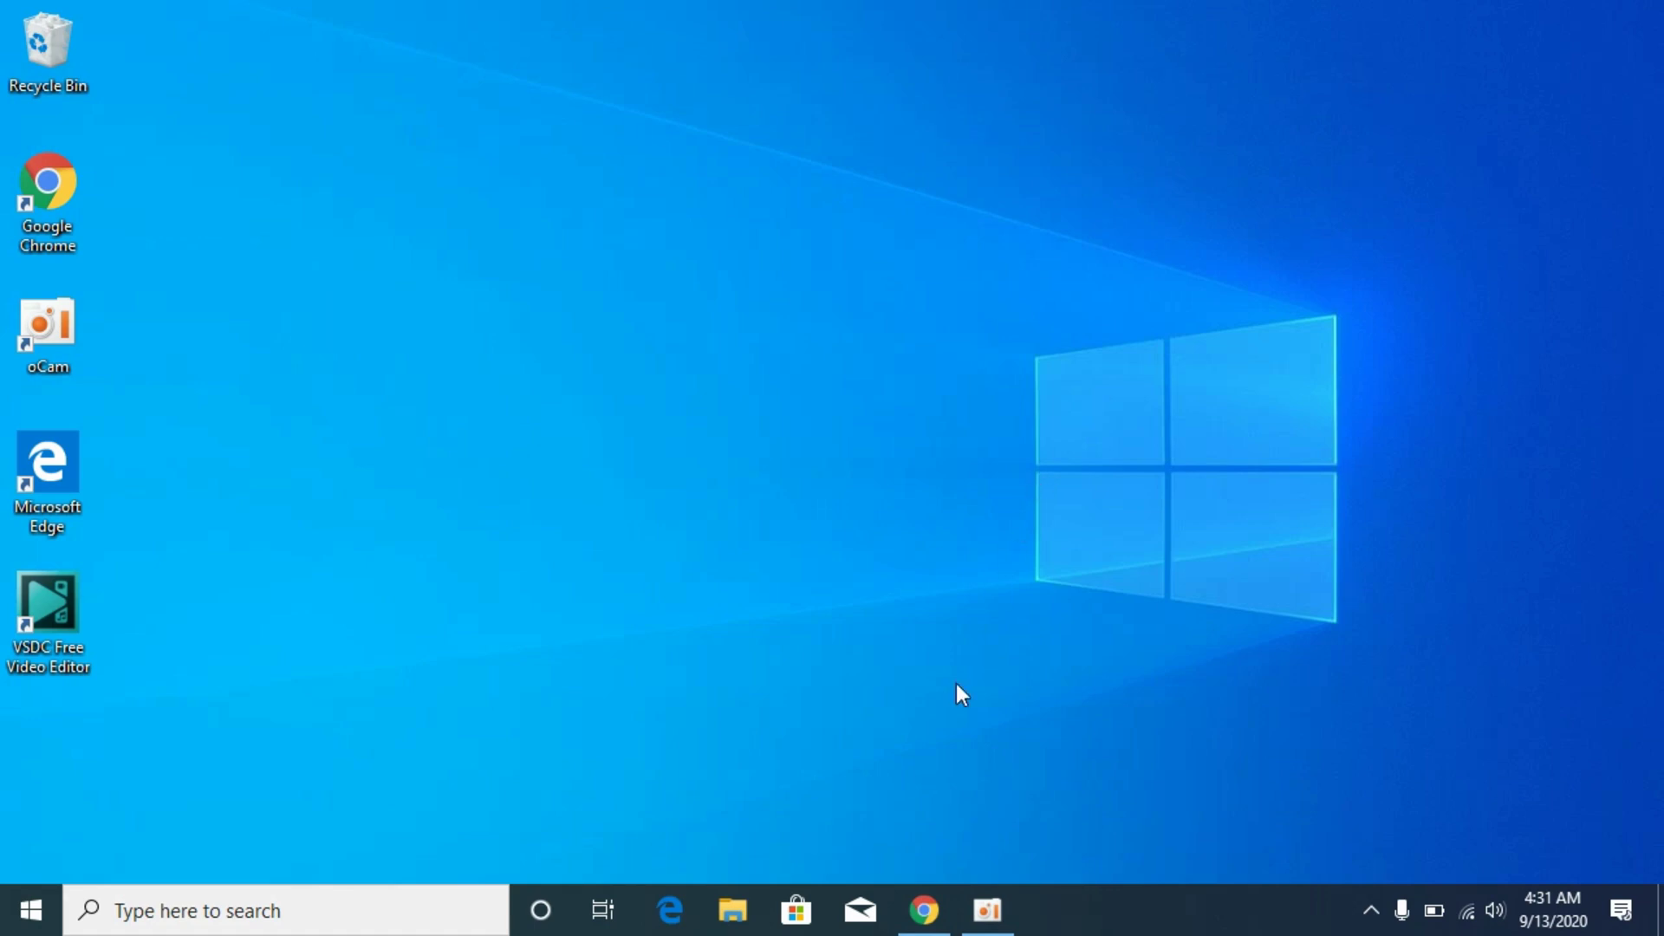
# Step: Bring back the STS Tutorial page and download the 32-Bit api-ms-win-crt-locale-l1-1-0.dll zip
pyautogui.click(924, 910)
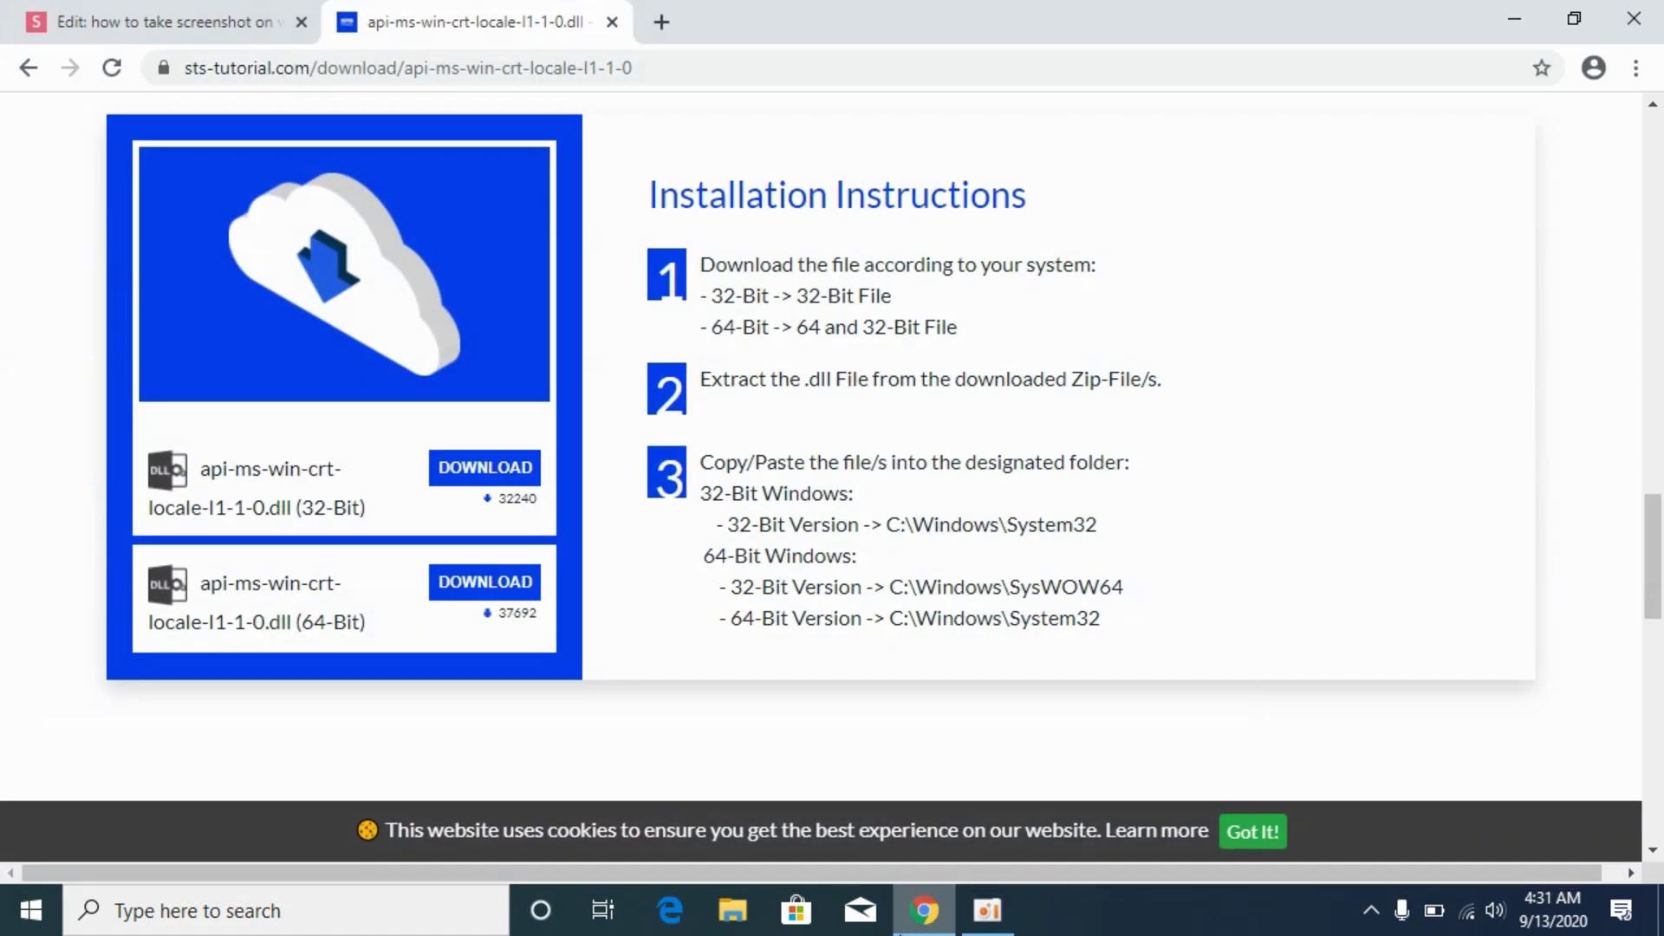
pyautogui.moveTo(273, 508); pyautogui.dragTo(428, 517)
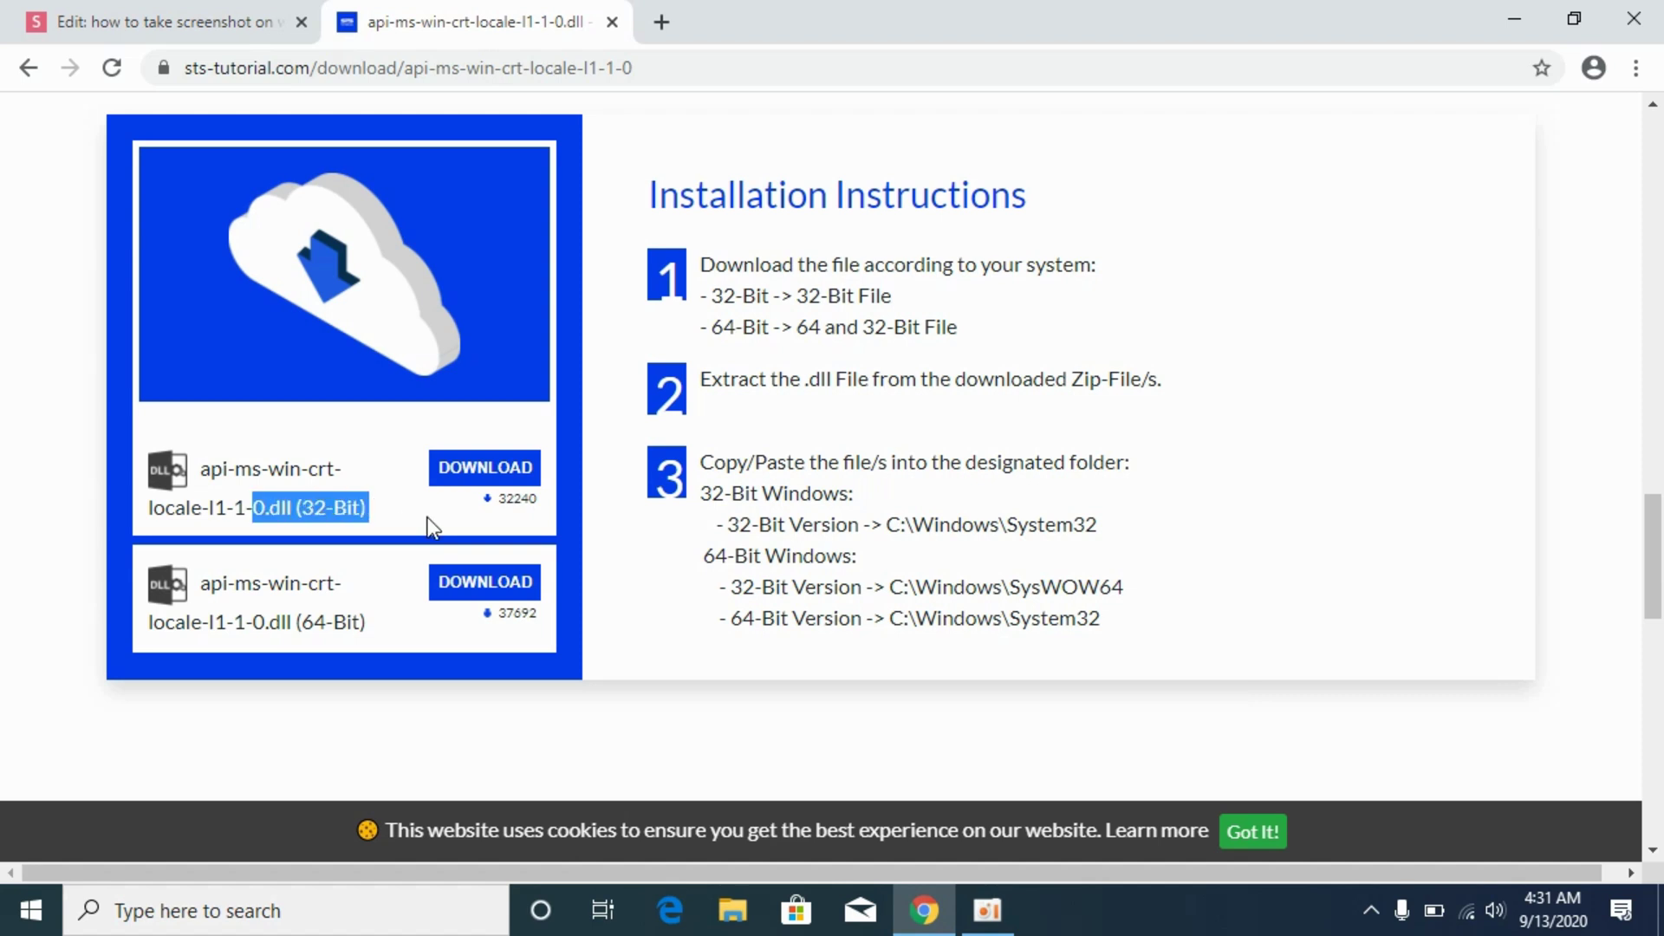
pyautogui.click(485, 469)
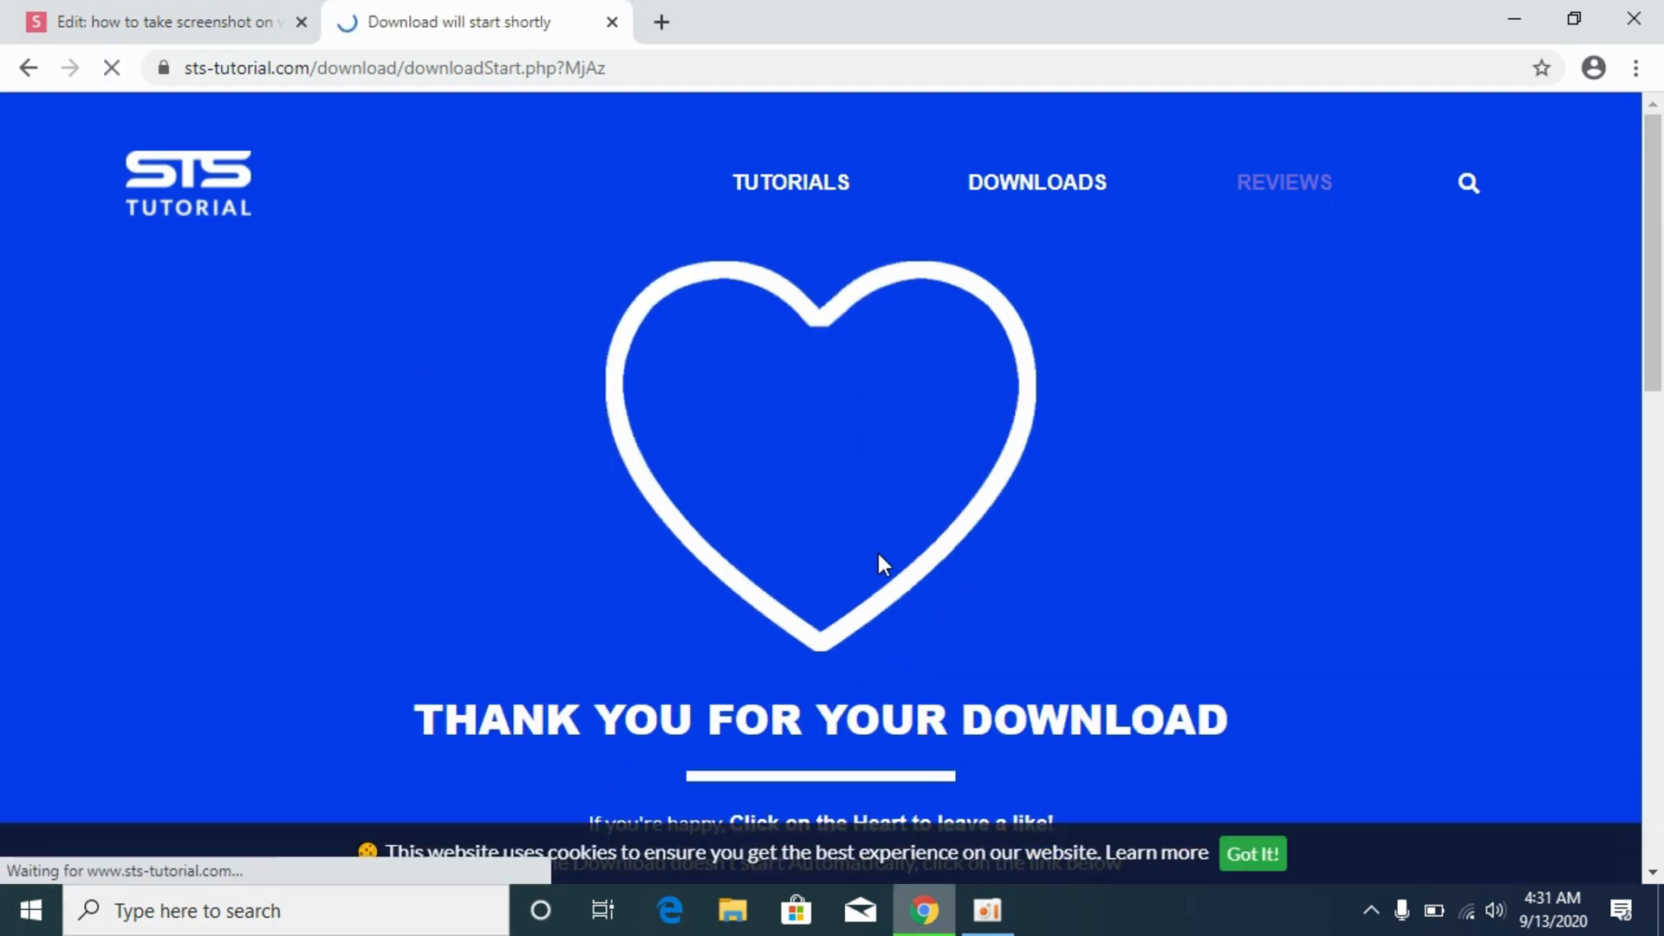
# Step: Open the 32-bit zip in Downloads and copy api-ms-win-crt-locale-l1-1-0.dll from its inner folder
pyautogui.click(719, 914)
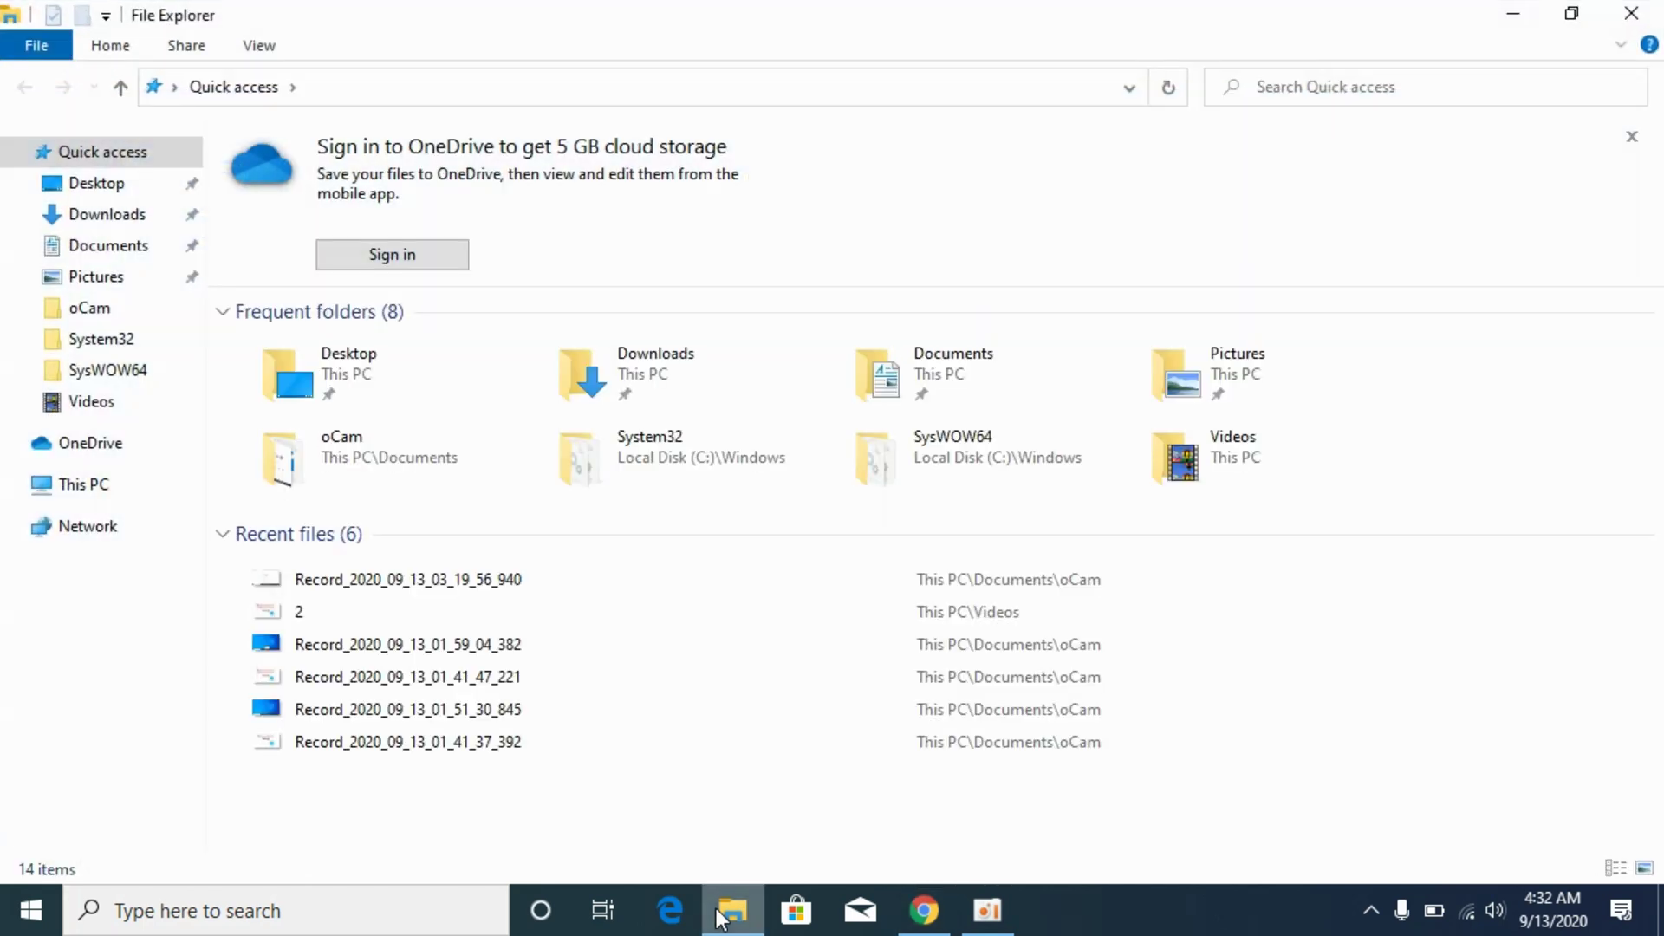
pyautogui.click(73, 217)
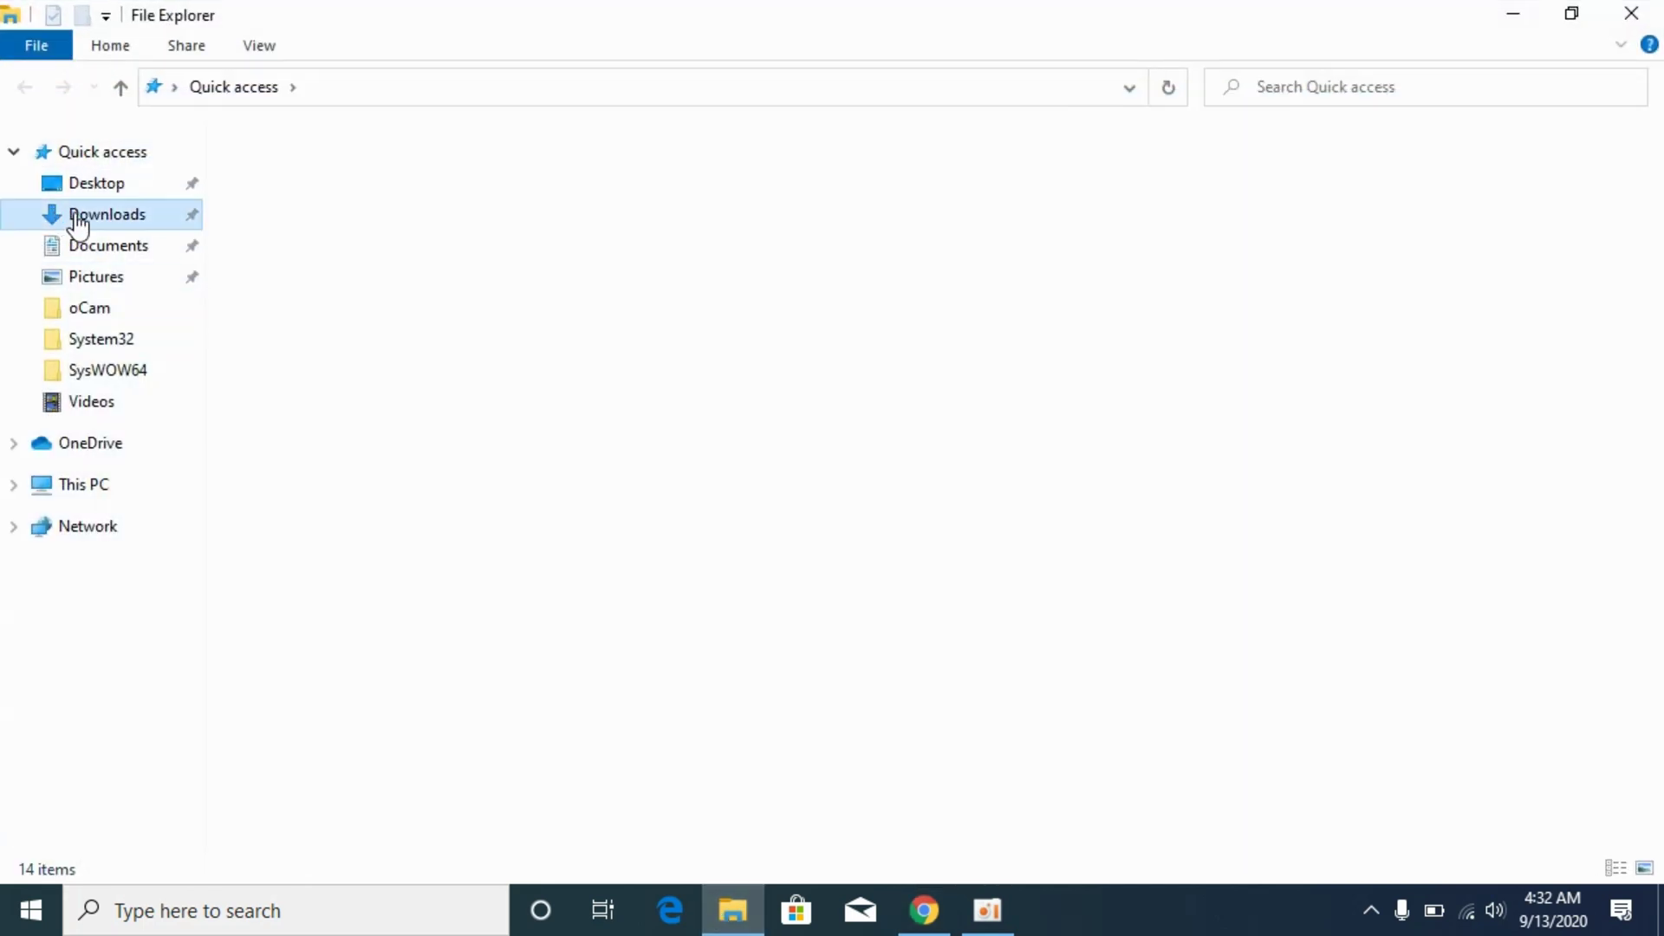
pyautogui.doubleClick(331, 233)
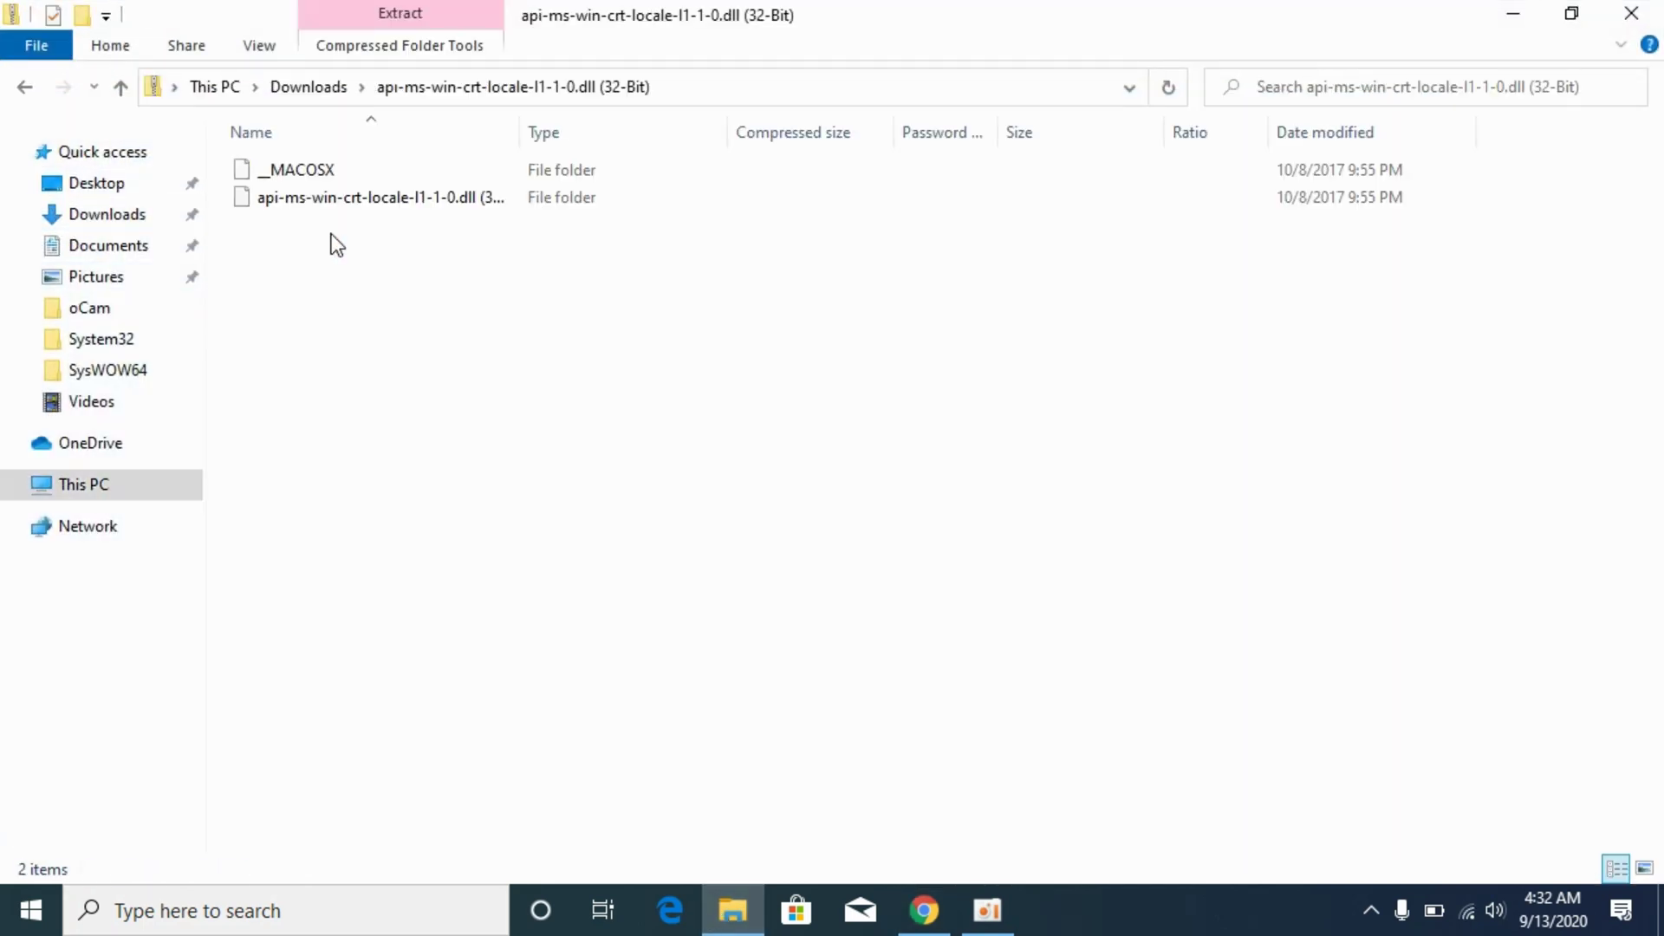
pyautogui.click(381, 206)
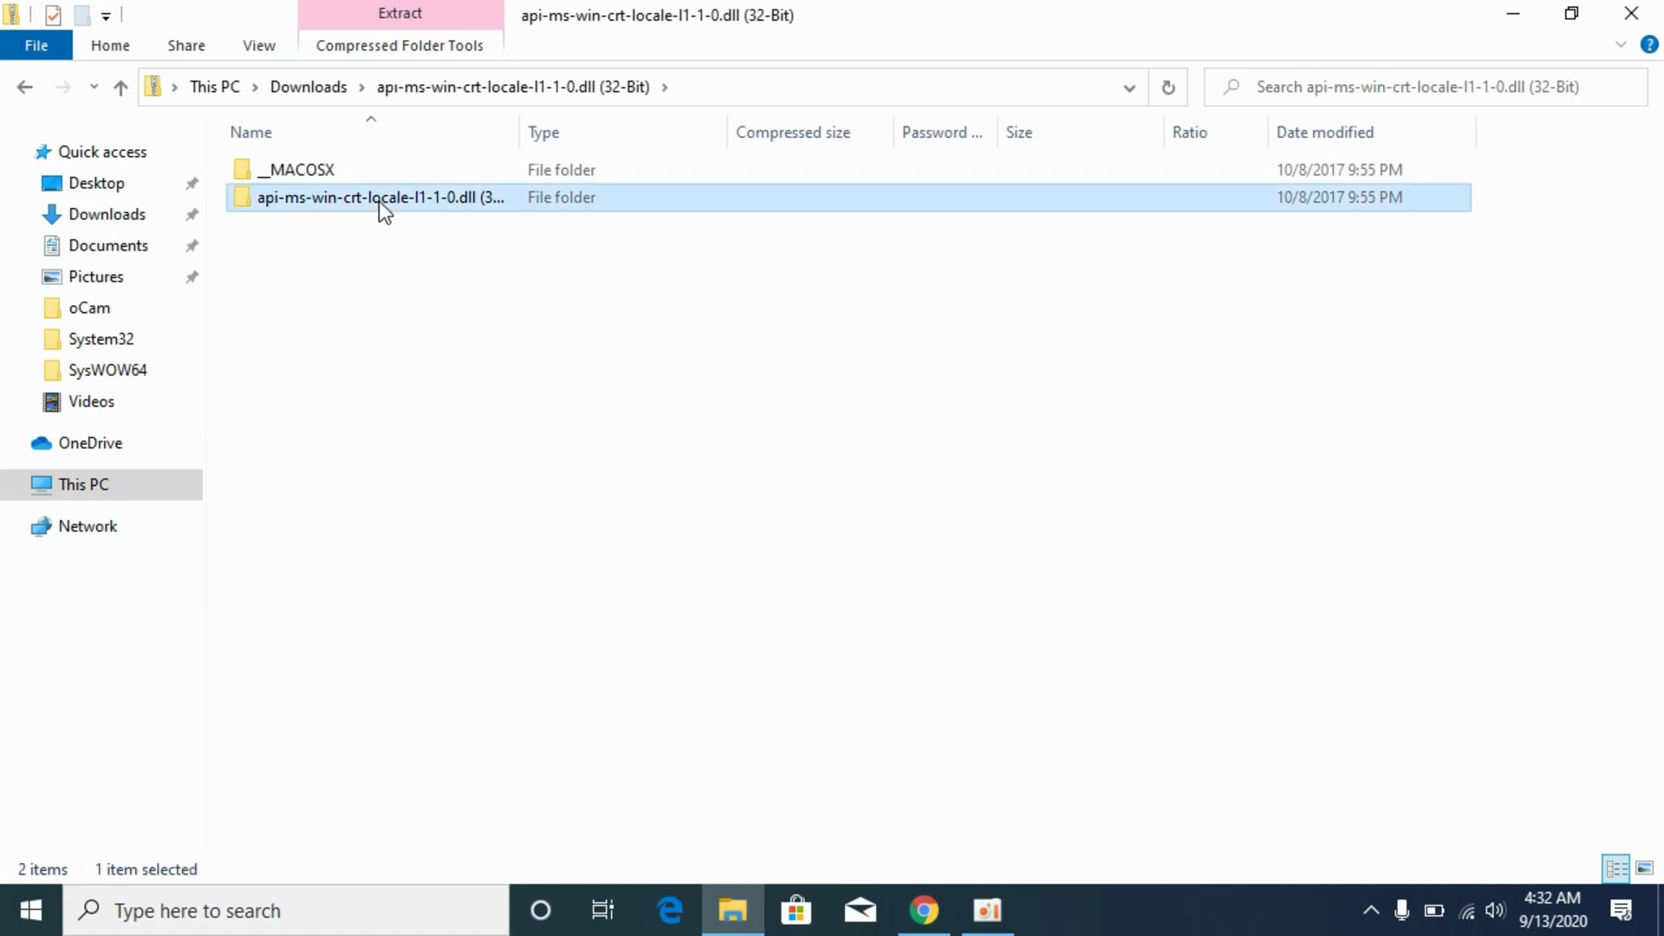
pyautogui.doubleClick(378, 201)
pyautogui.click(378, 201)
pyautogui.rightClick(382, 201)
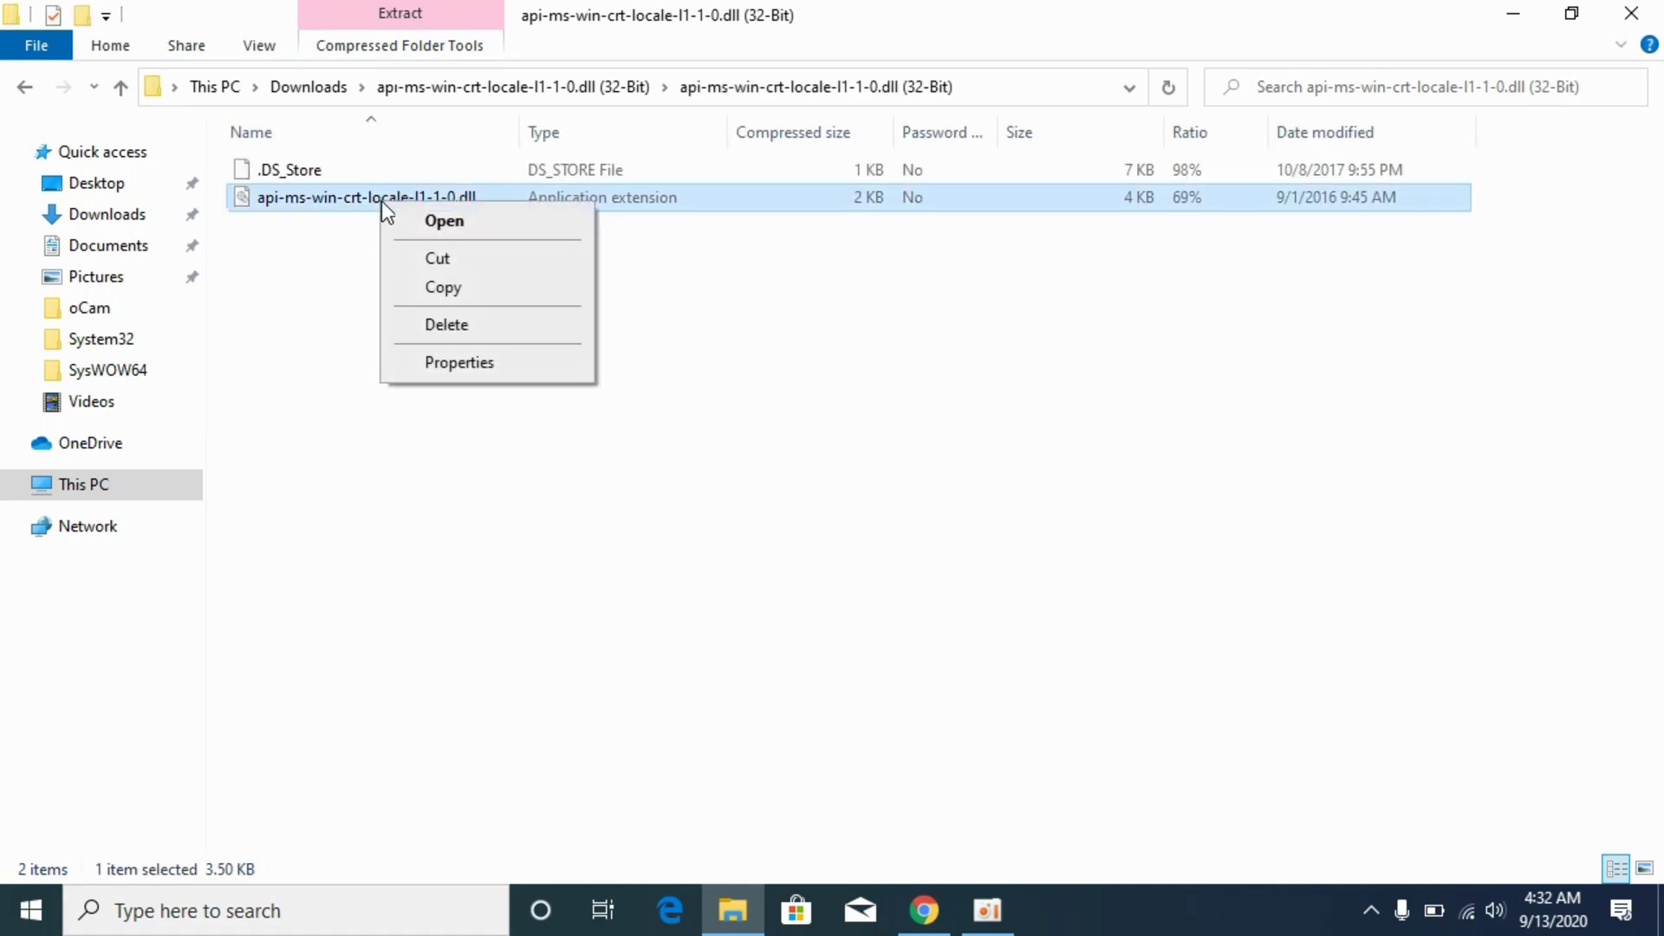
pyautogui.click(464, 293)
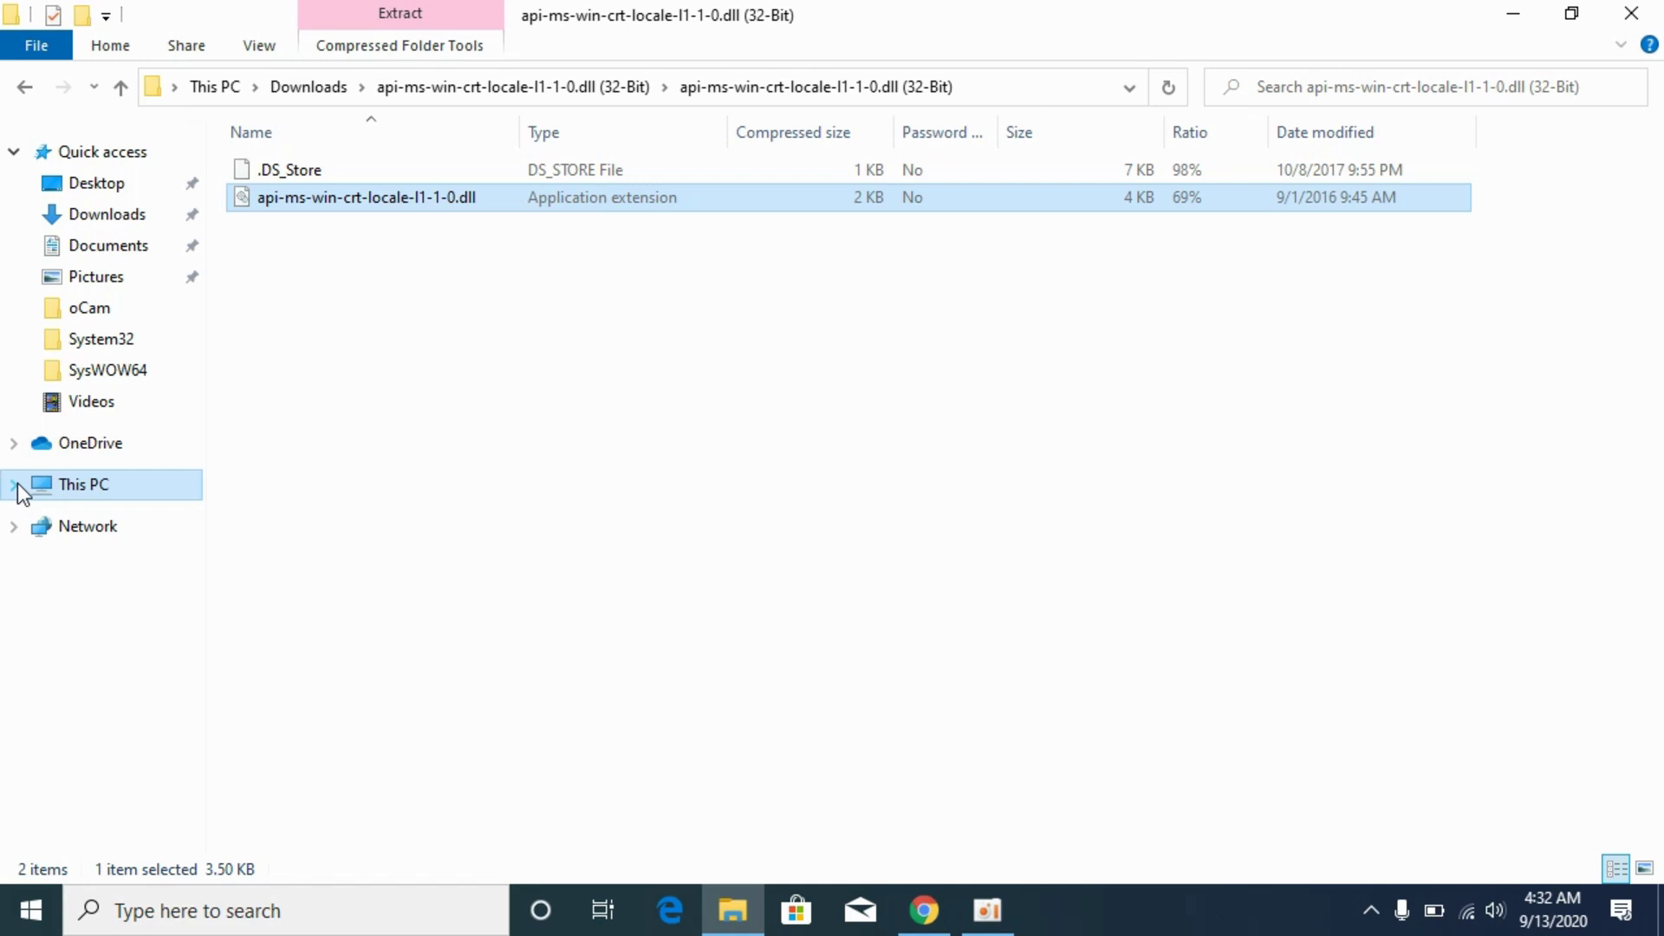
# Step: Paste the 32-bit DLL into C:\Windows\SysWOW64, approving administrator access for the copy
pyautogui.click(114, 487)
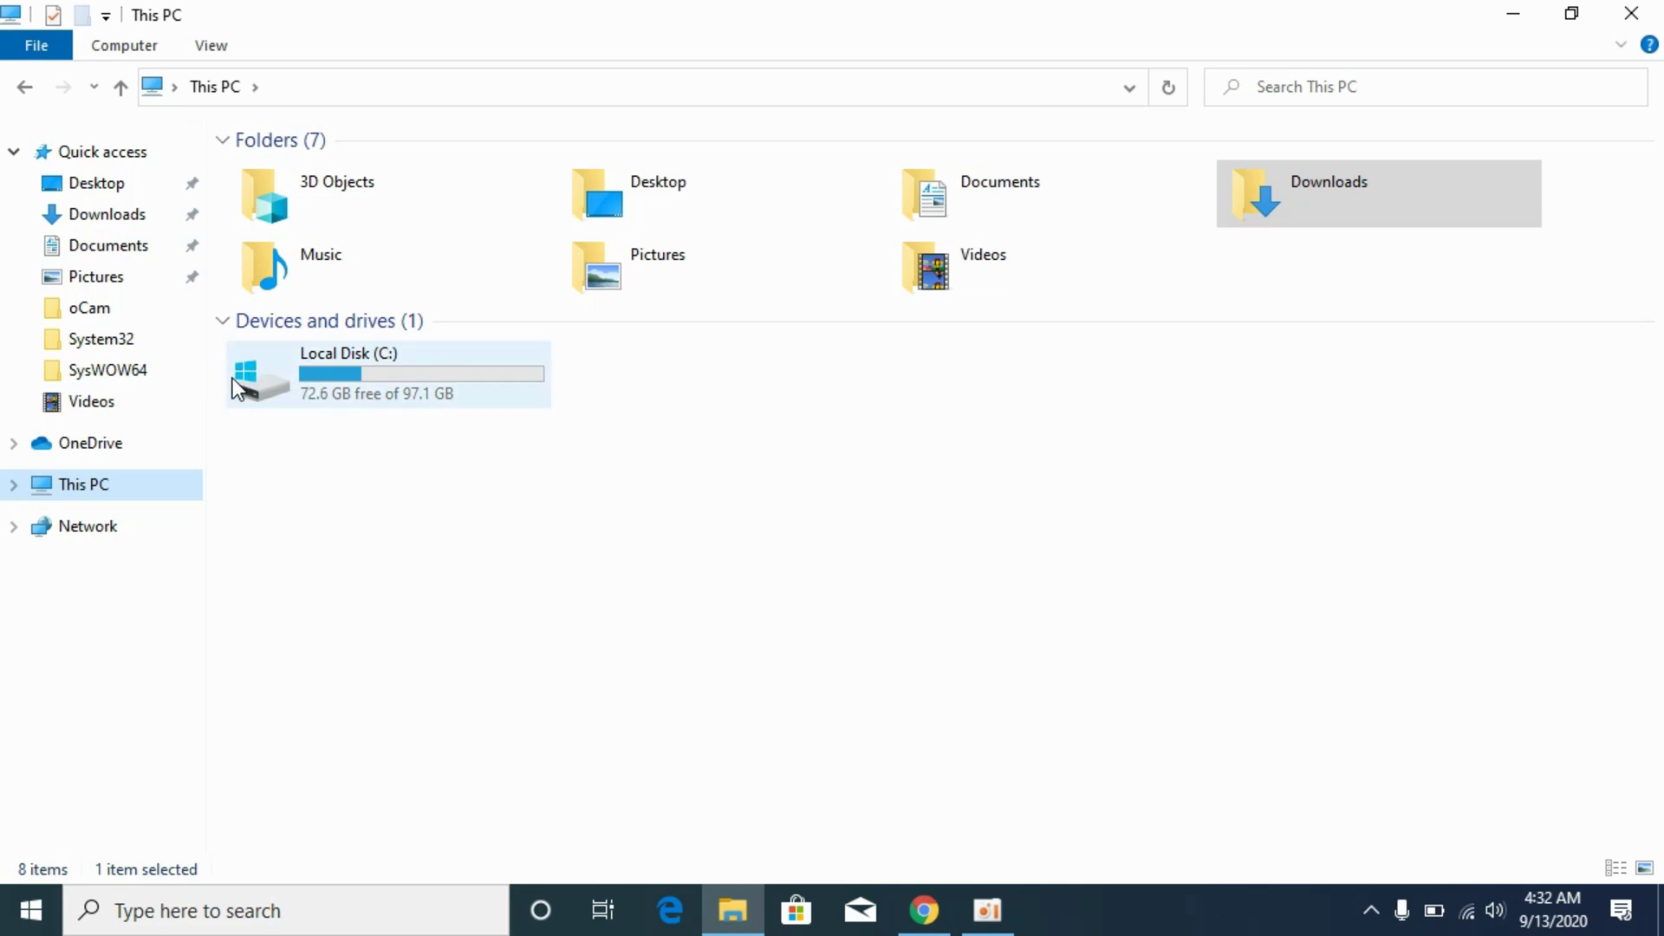
pyautogui.click(270, 374)
pyautogui.doubleClick(268, 366)
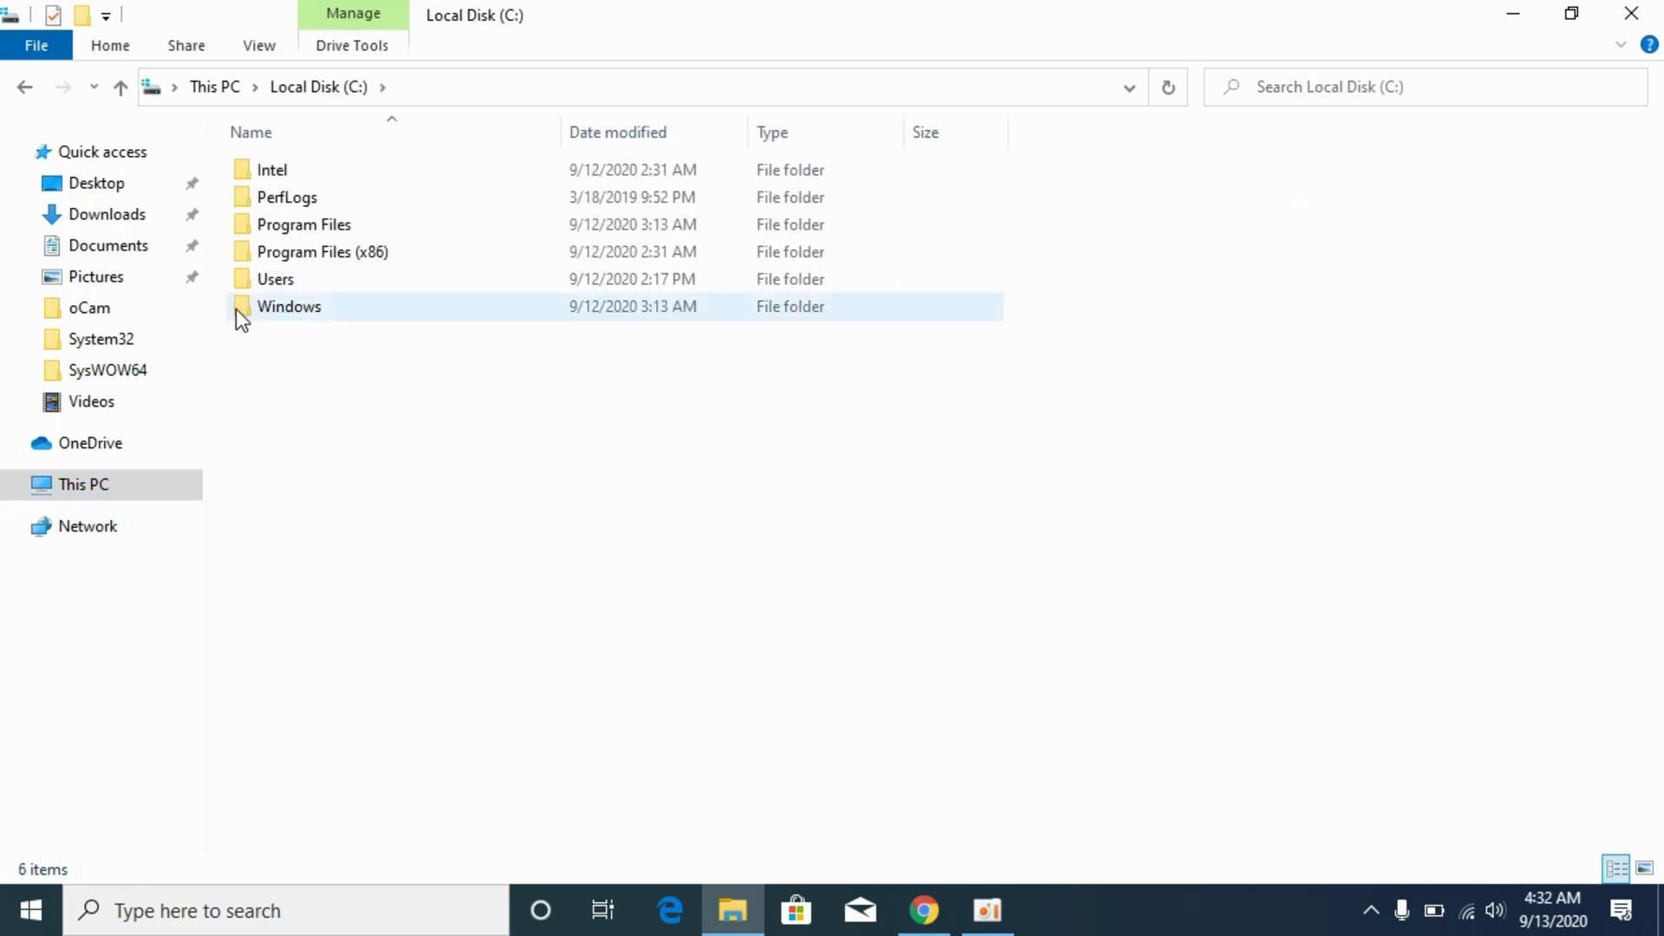
pyautogui.doubleClick(334, 309)
pyautogui.moveTo(1654, 228); pyautogui.dragTo(1654, 580)
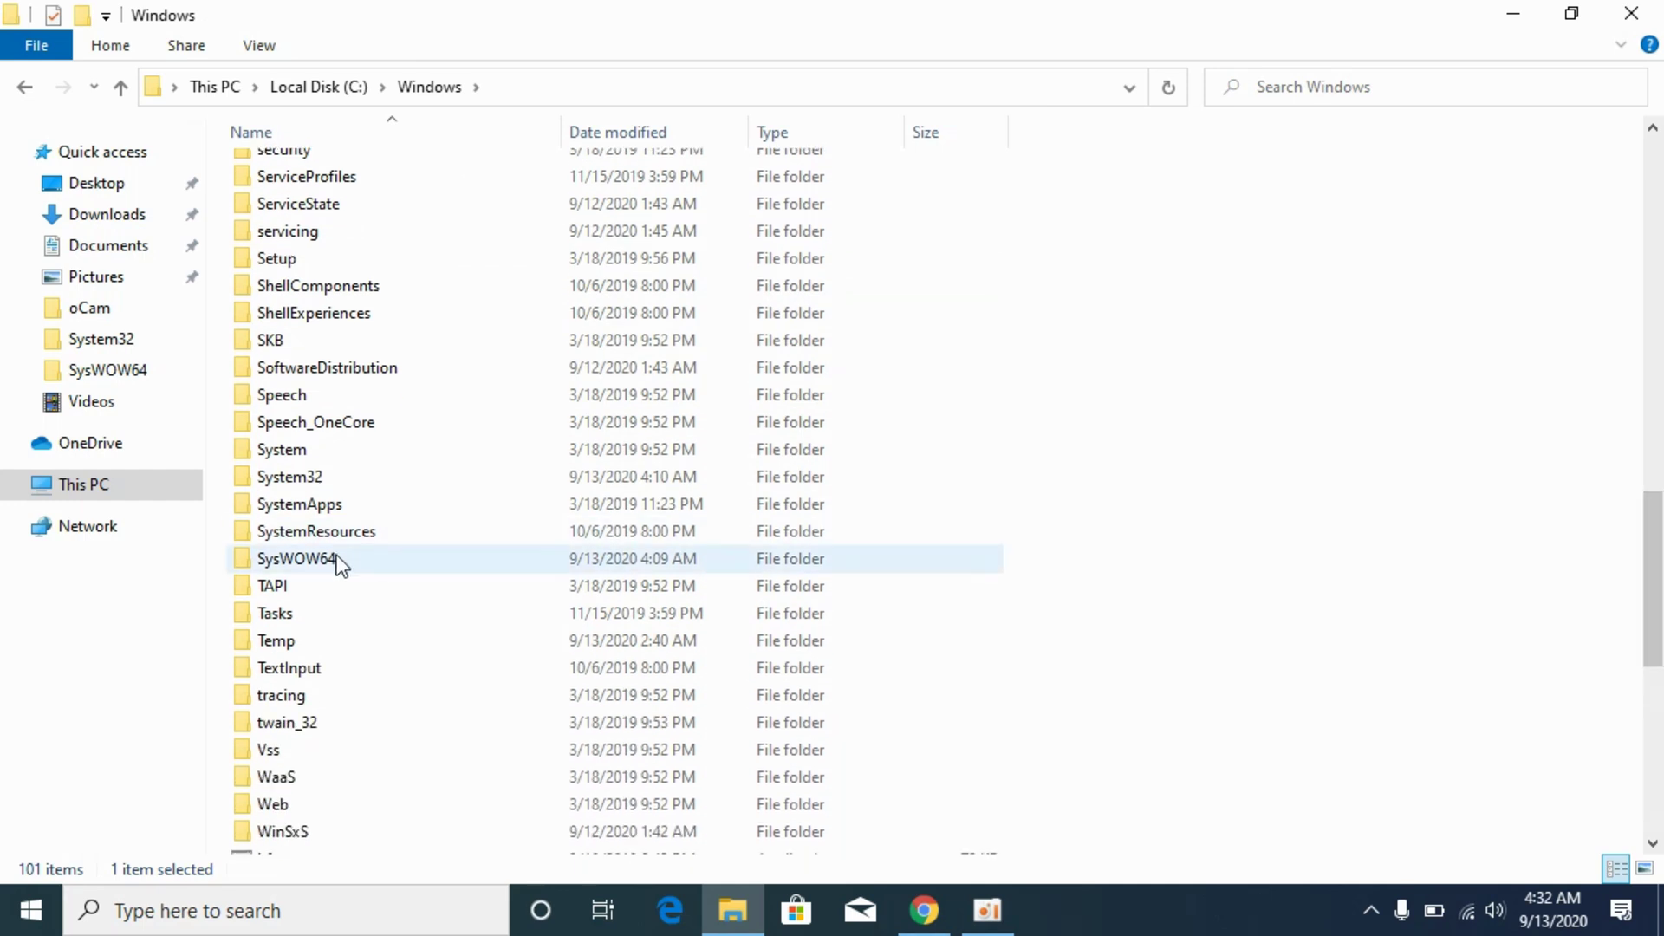
pyautogui.click(297, 561)
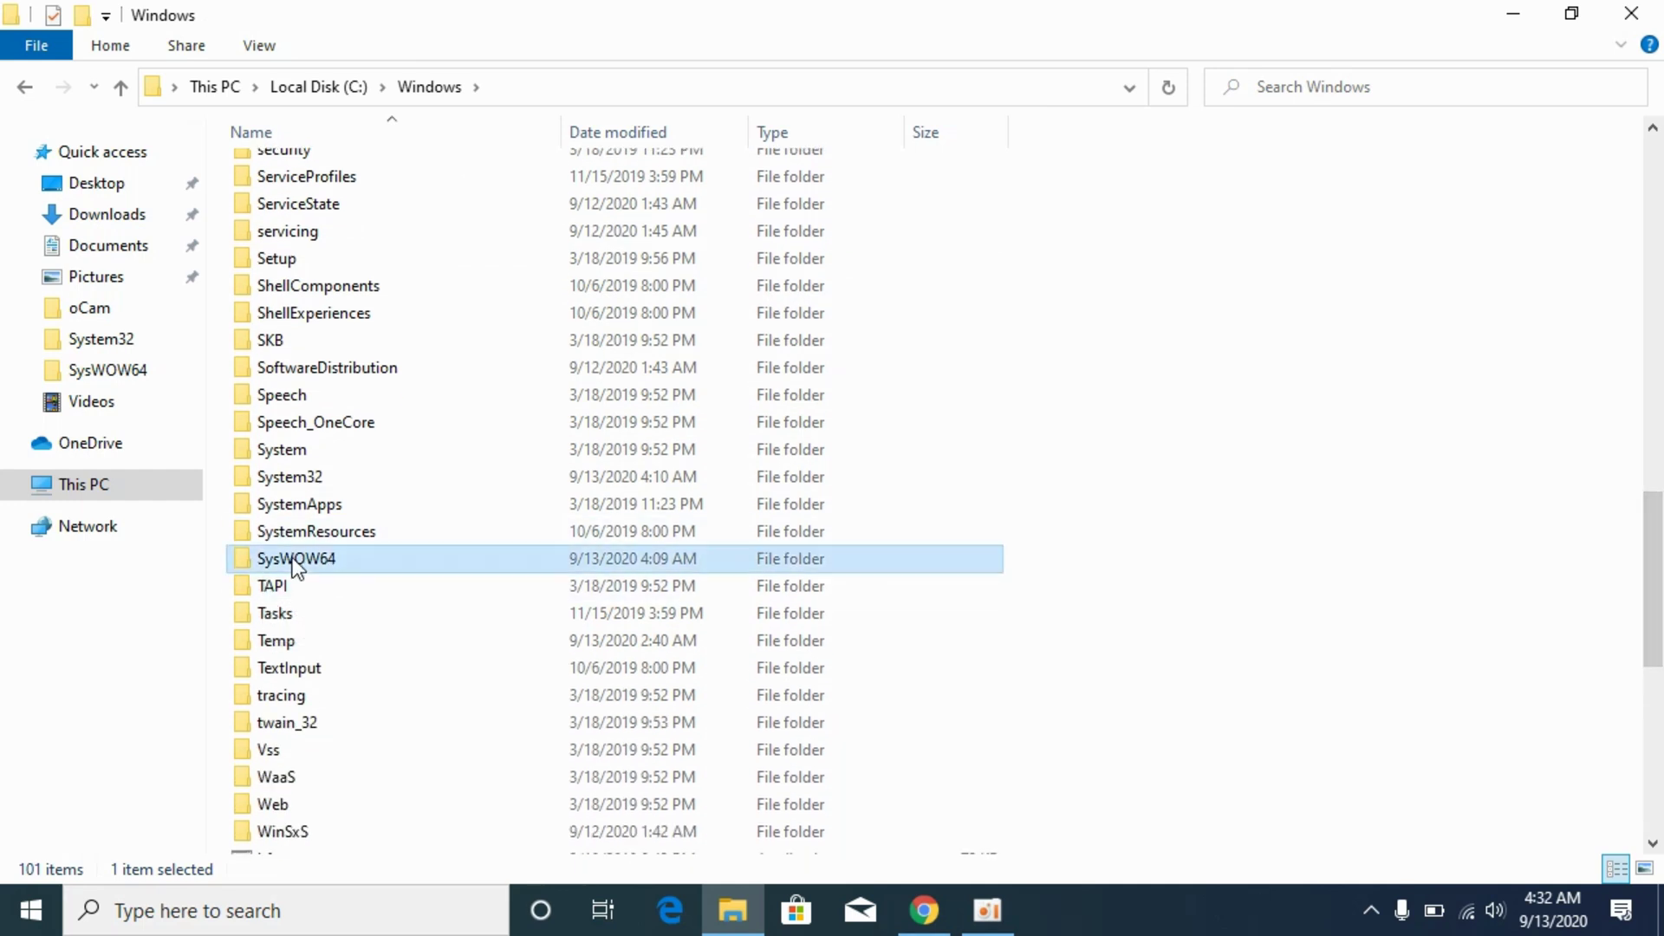
pyautogui.doubleClick(335, 560)
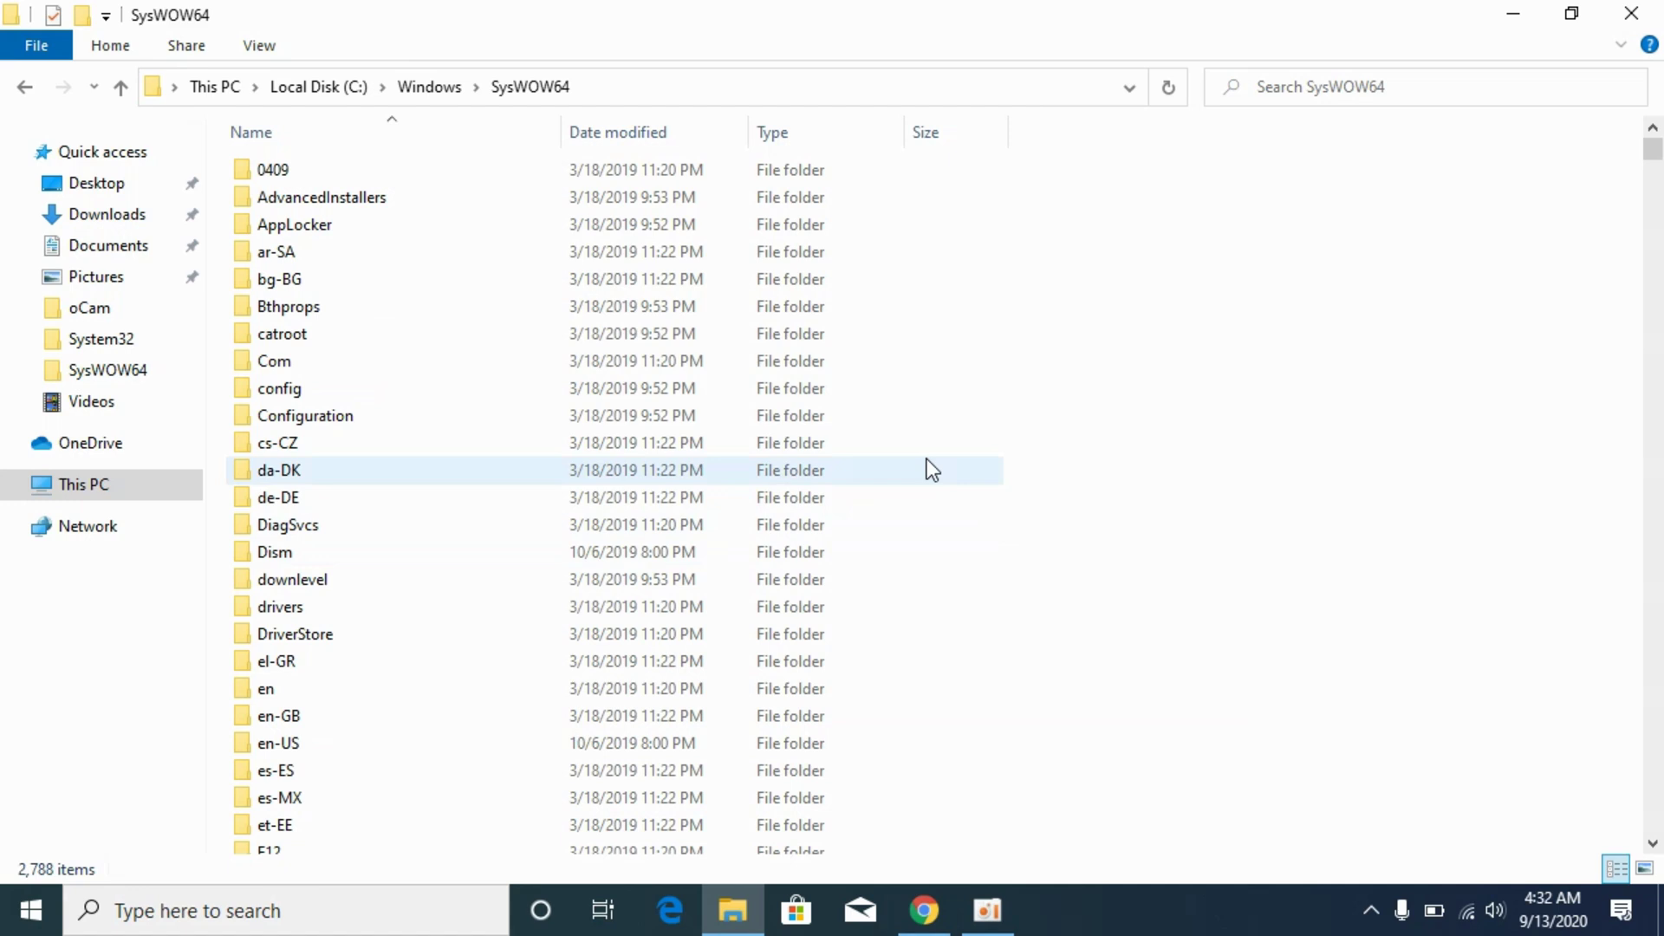
pyautogui.rightClick(1340, 293)
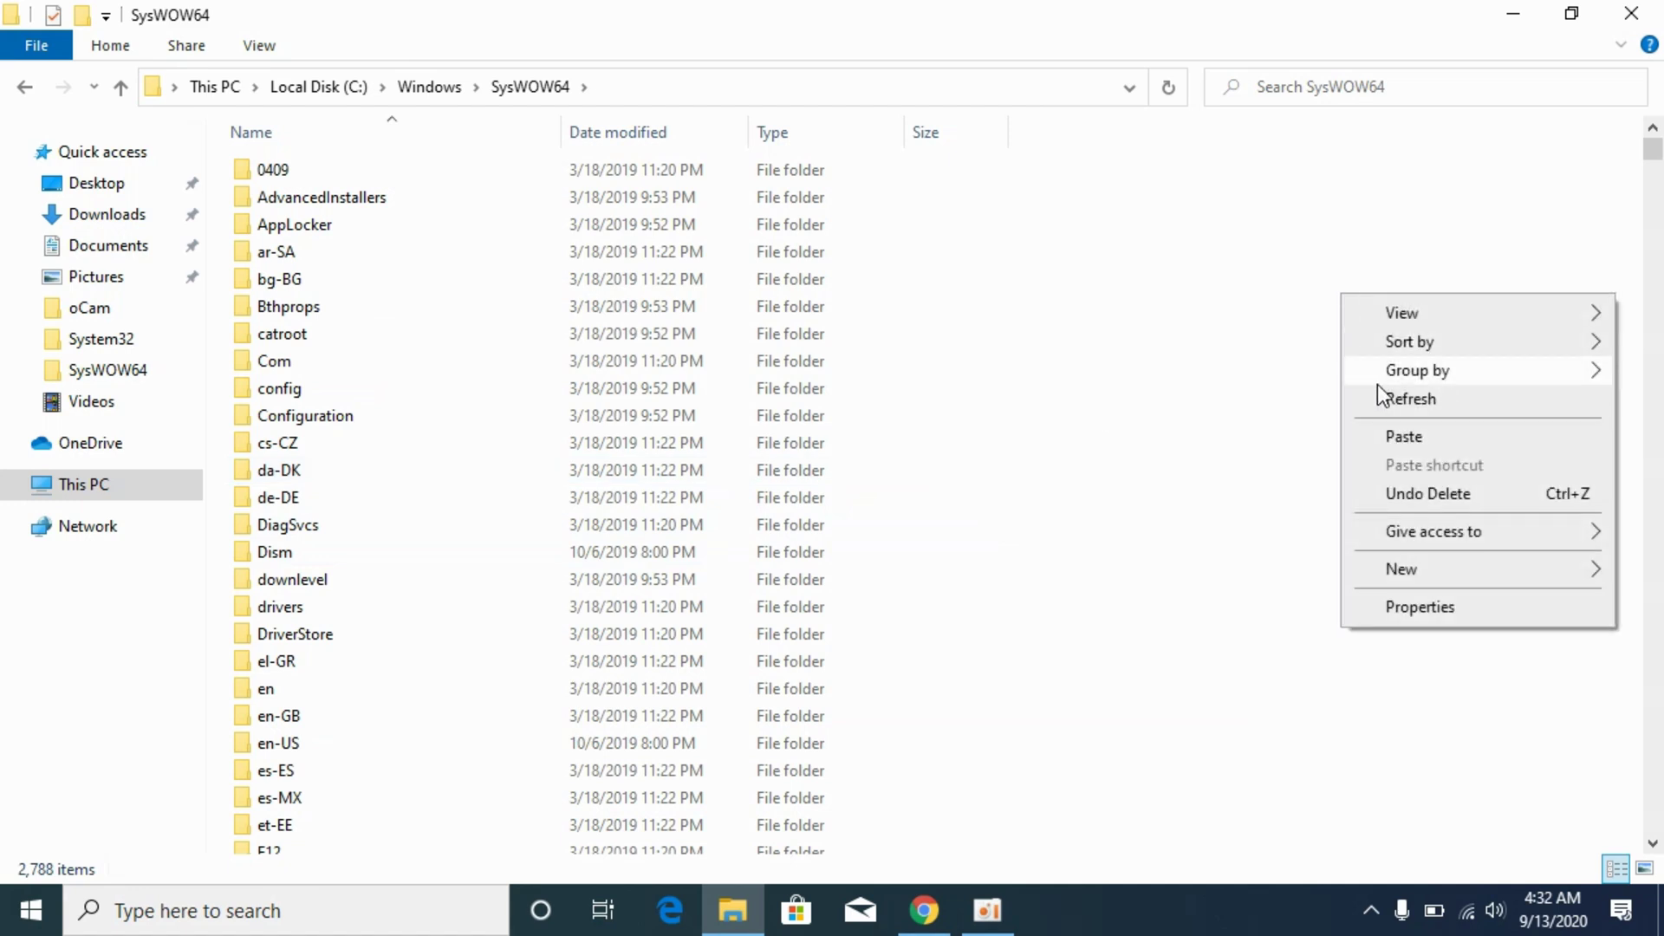
pyautogui.click(1429, 437)
pyautogui.click(760, 281)
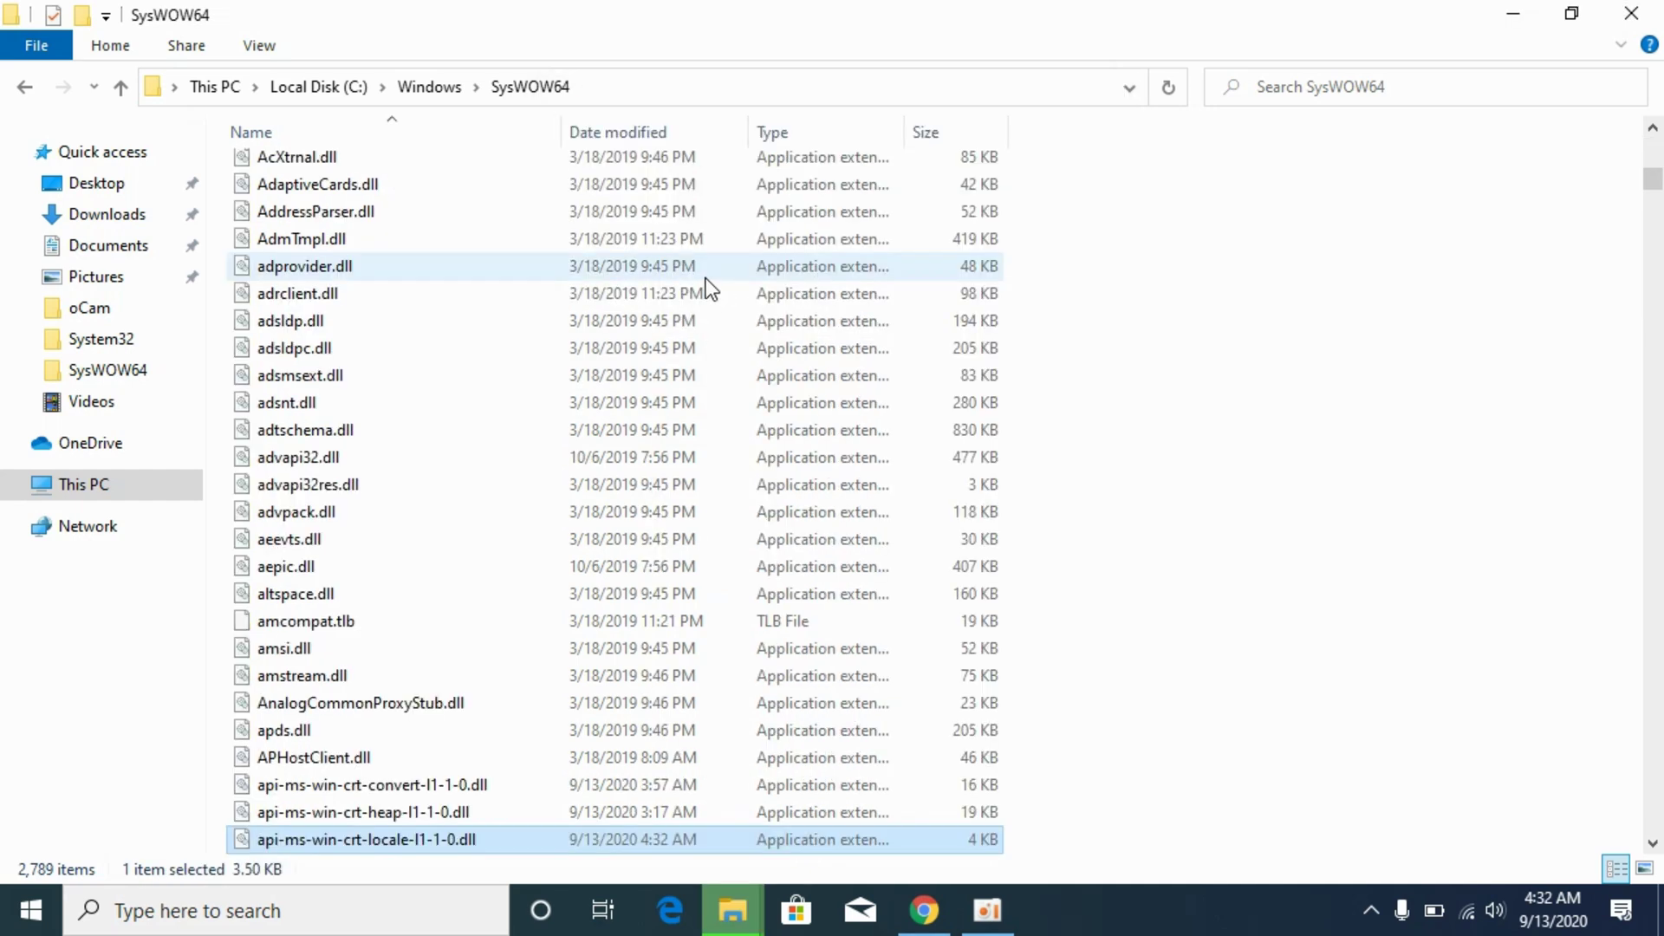
pyautogui.click(27, 87)
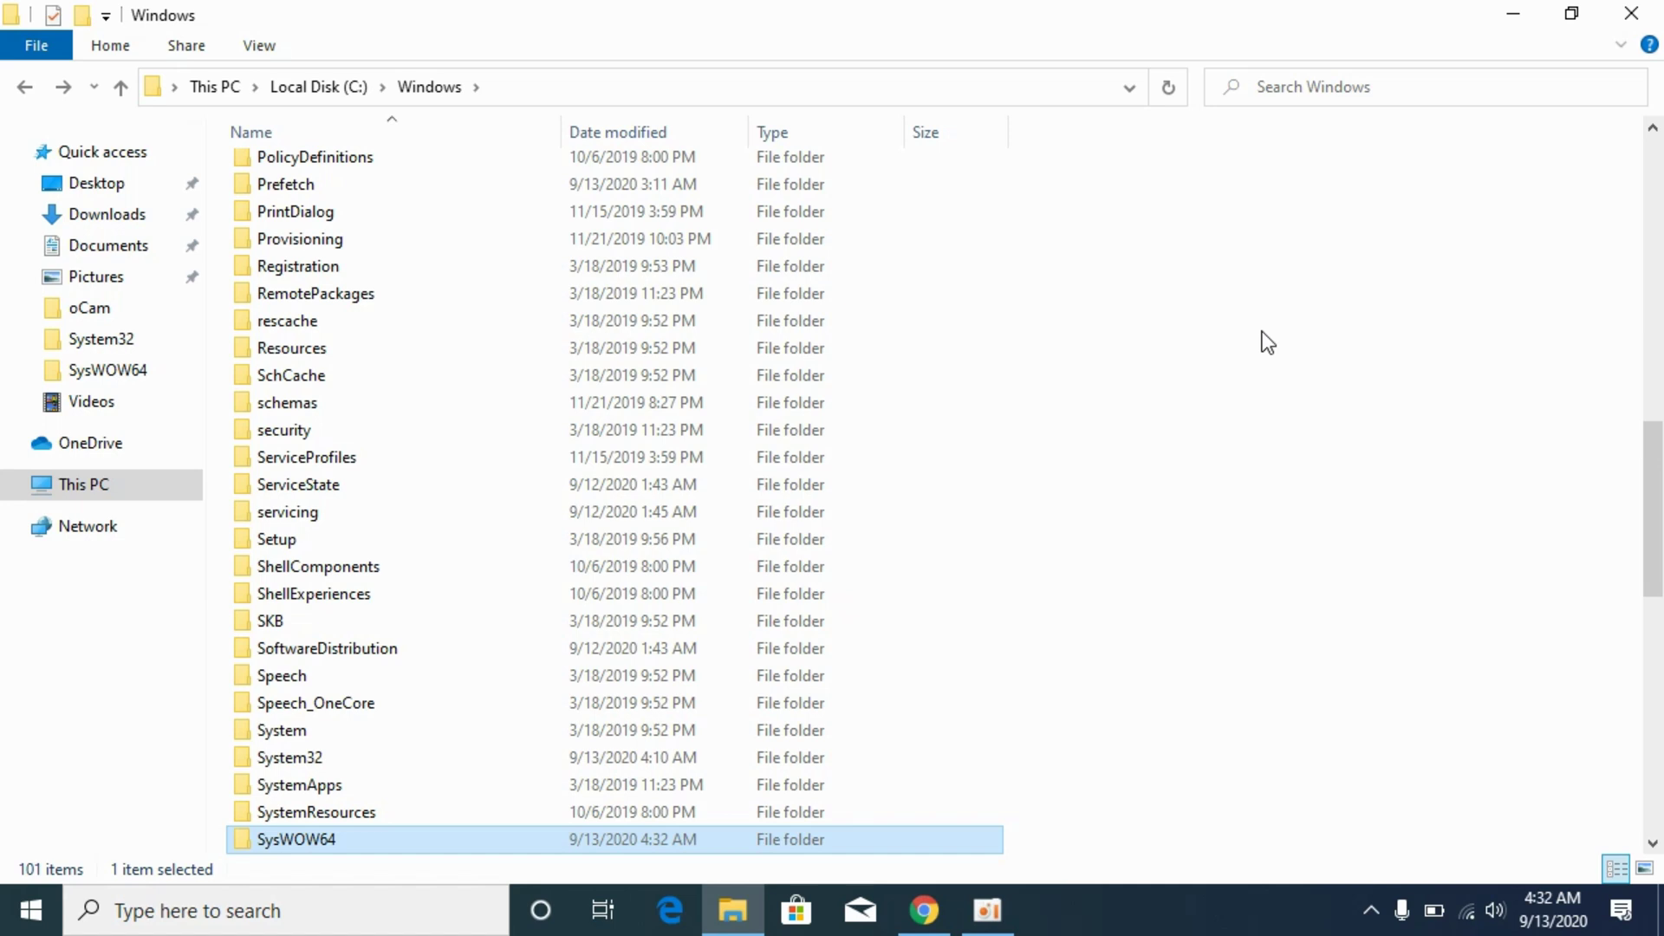
# Step: Return to the STS Tutorial page, download the 64-Bit DLL zip, and dismiss the downloads bar
pyautogui.click(924, 910)
pyautogui.click(19, 69)
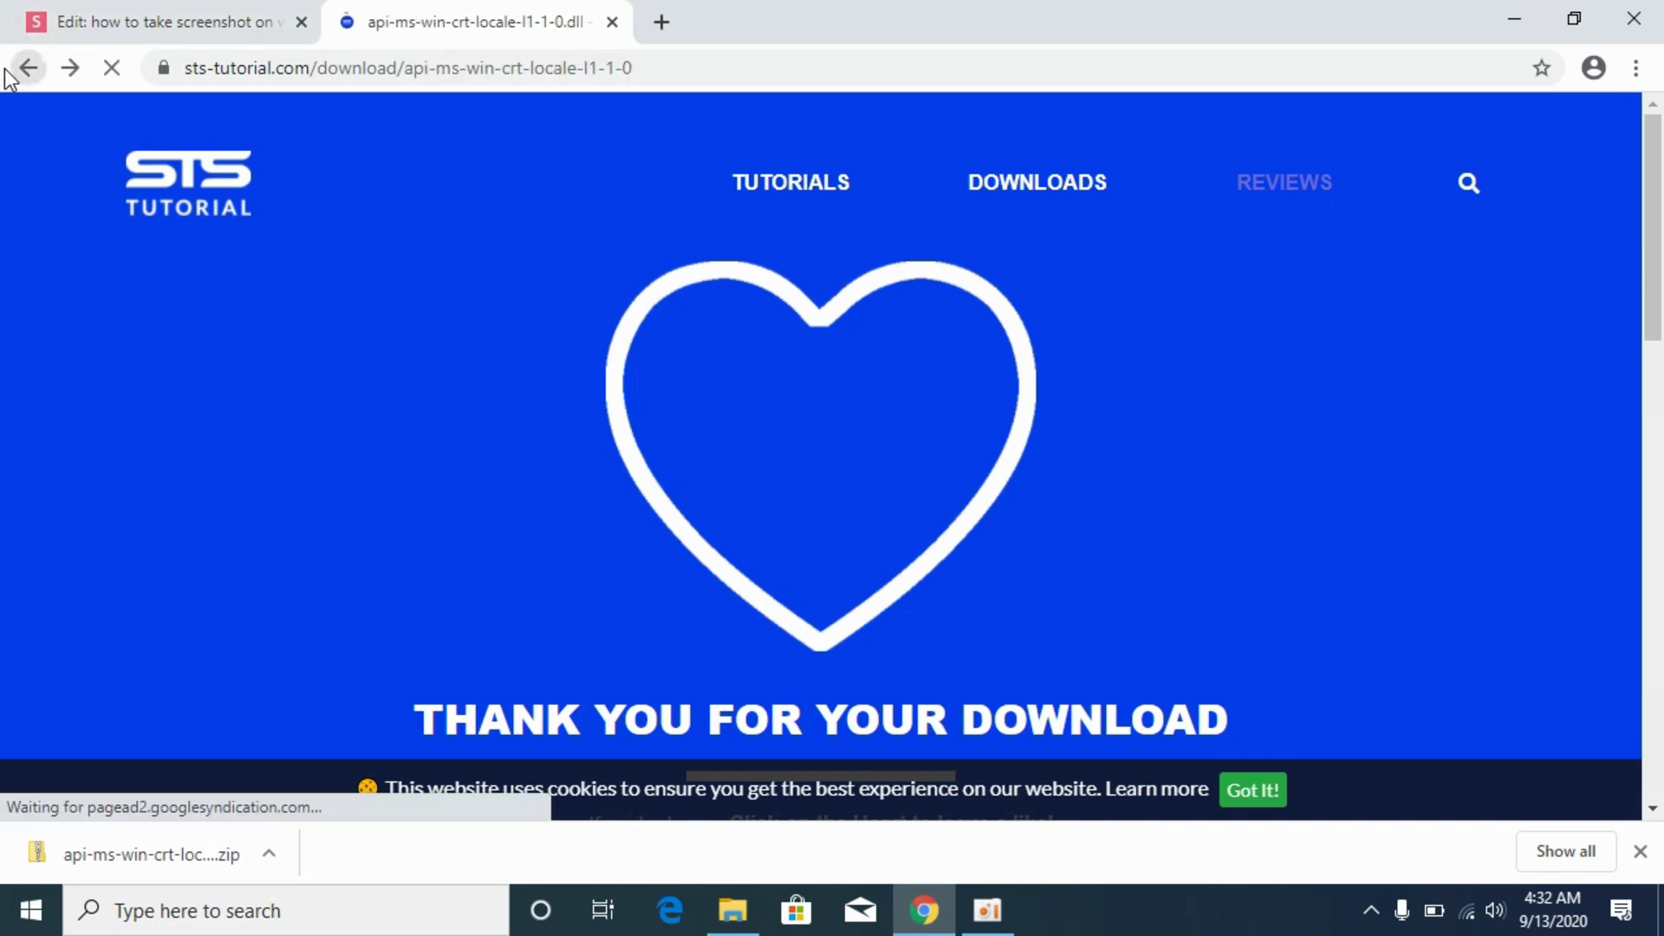
pyautogui.scroll(-3, 564, 260)
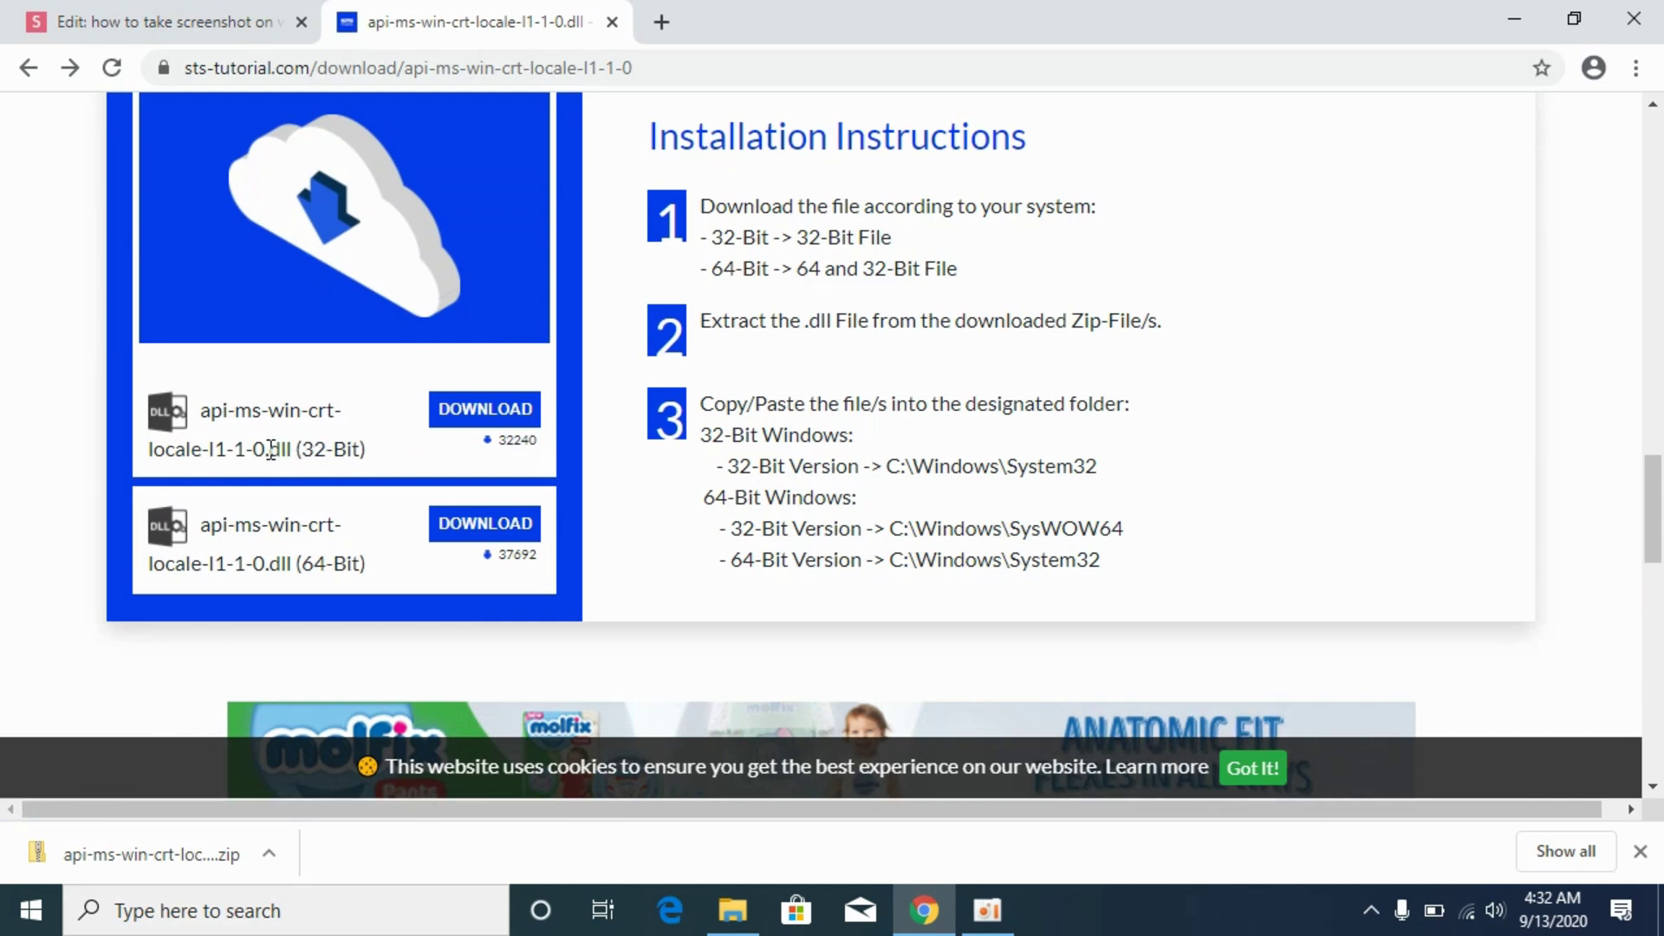
pyautogui.moveTo(335, 449); pyautogui.dragTo(367, 449)
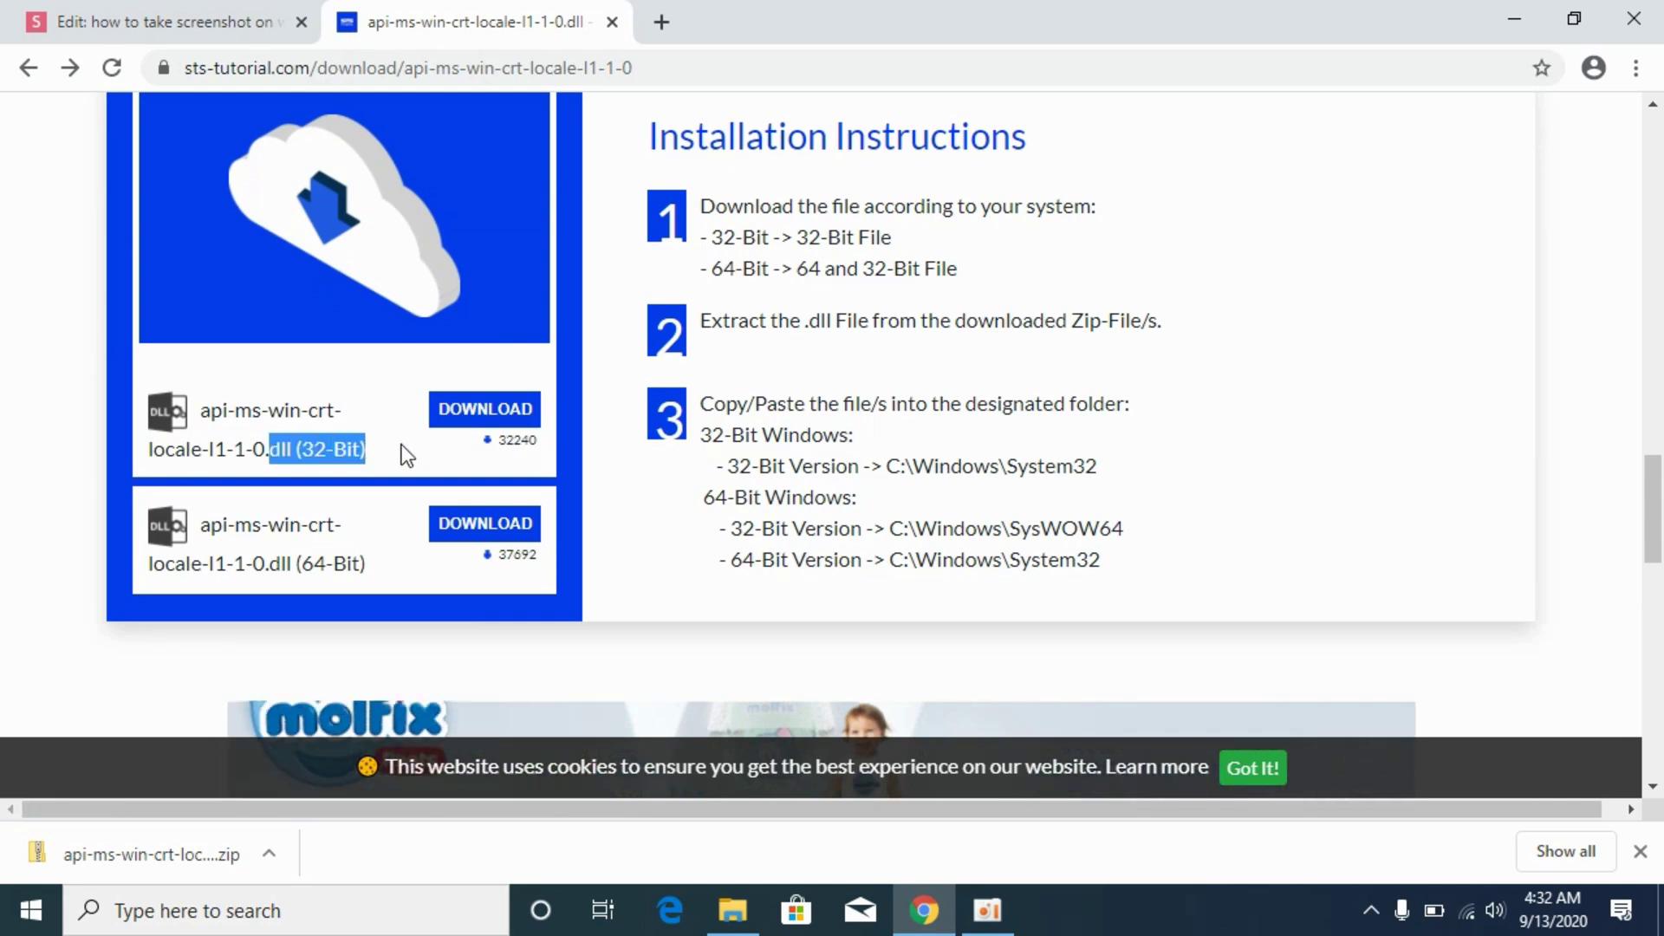
pyautogui.click(264, 550)
pyautogui.moveTo(286, 562); pyautogui.dragTo(368, 565)
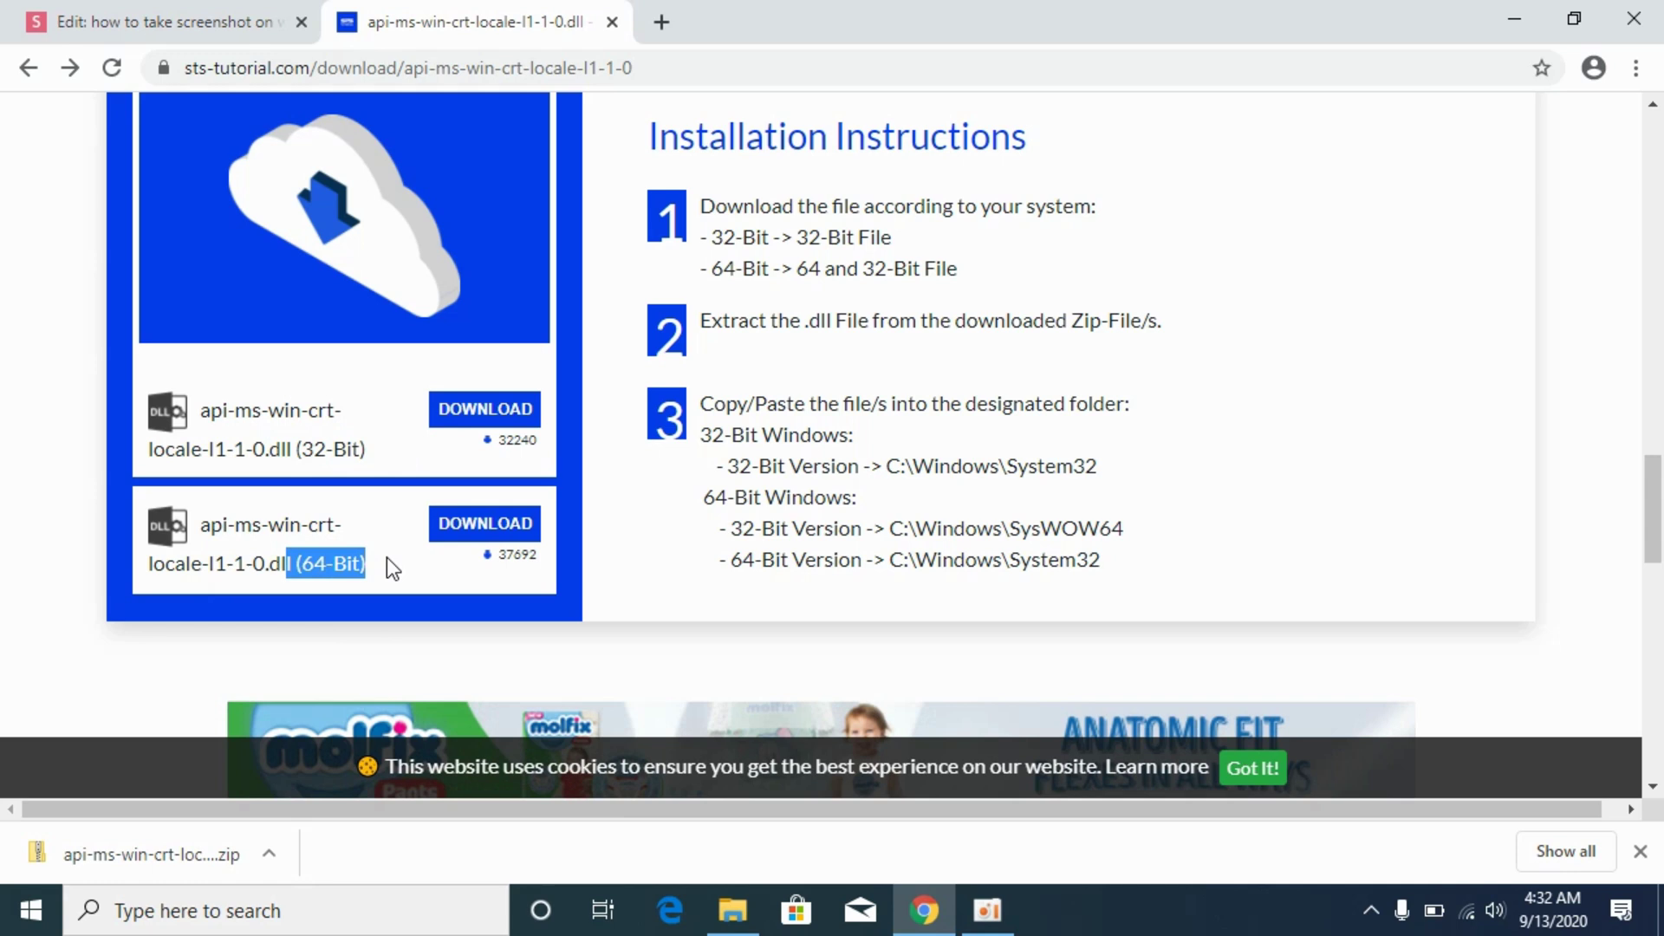
pyautogui.click(71, 527)
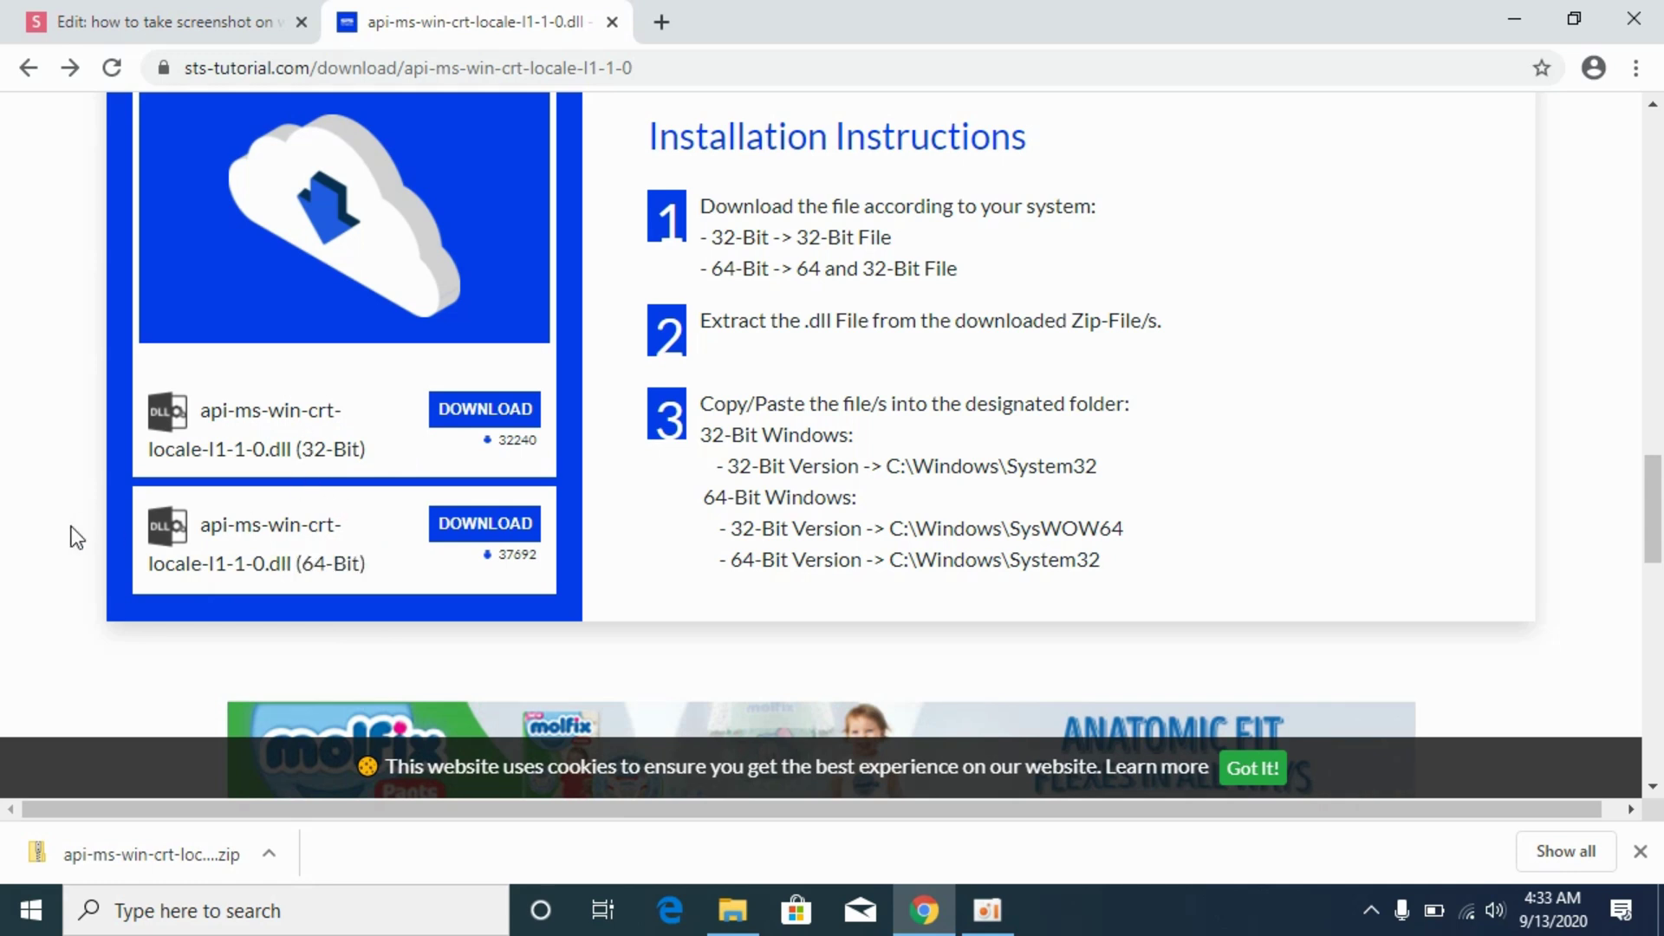
pyautogui.click(481, 526)
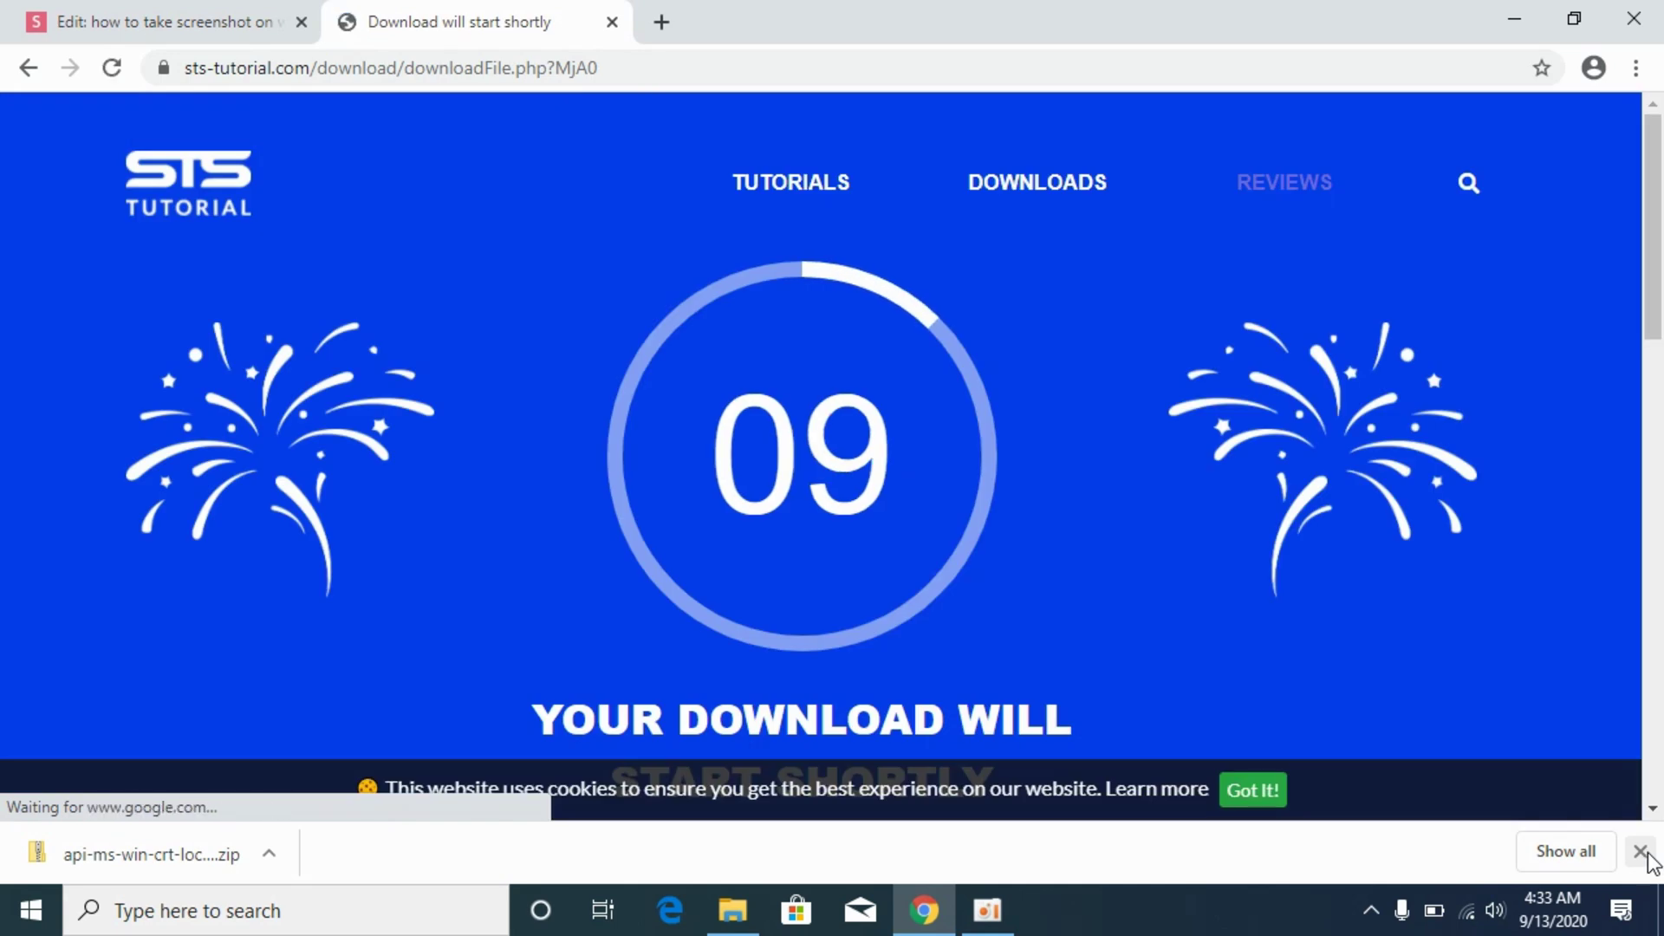
pyautogui.click(1643, 853)
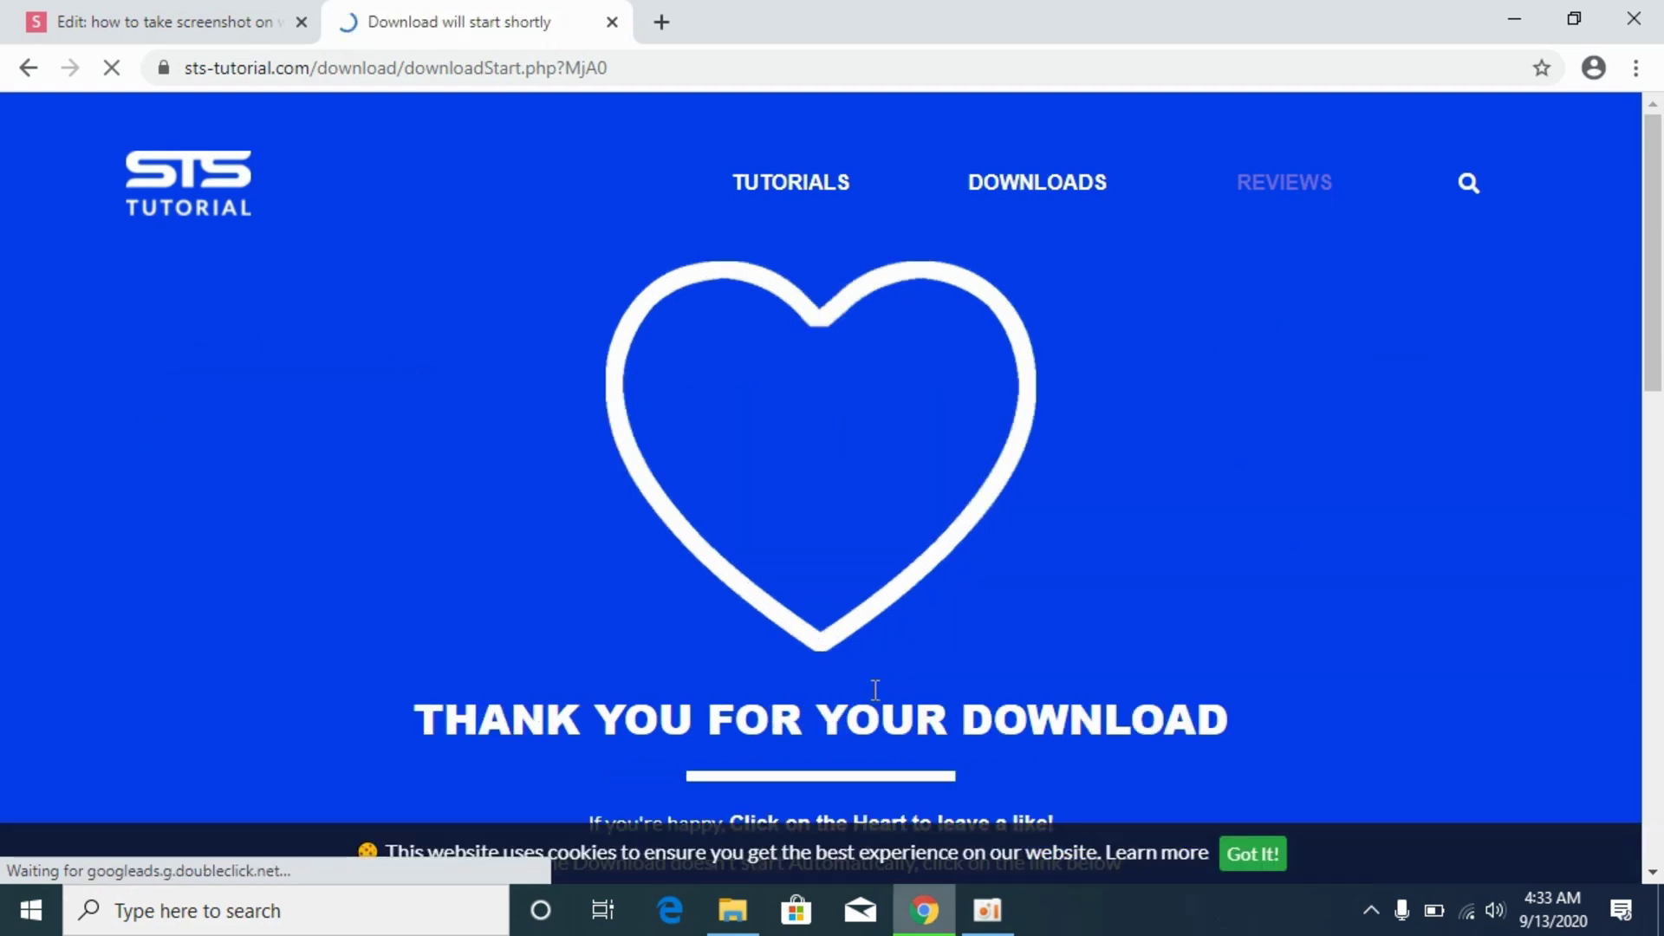
# Step: Open Downloads in a separate window and copy the DLL from the 32-bit zip's folder
pyautogui.click(751, 924)
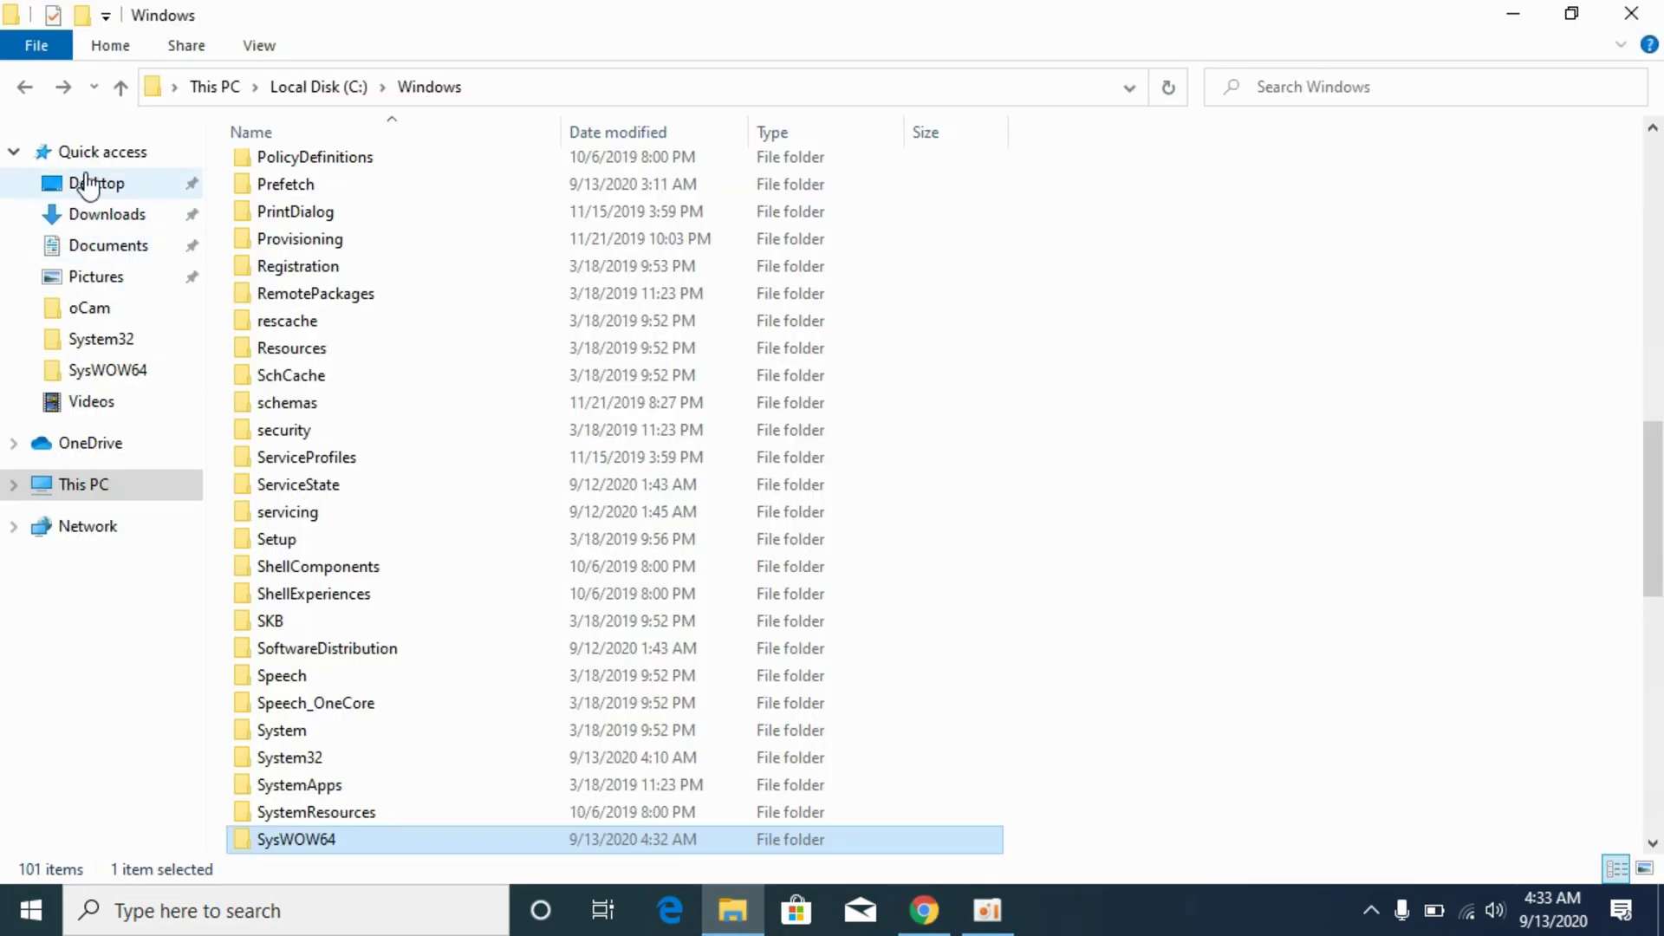
pyautogui.rightClick(89, 227)
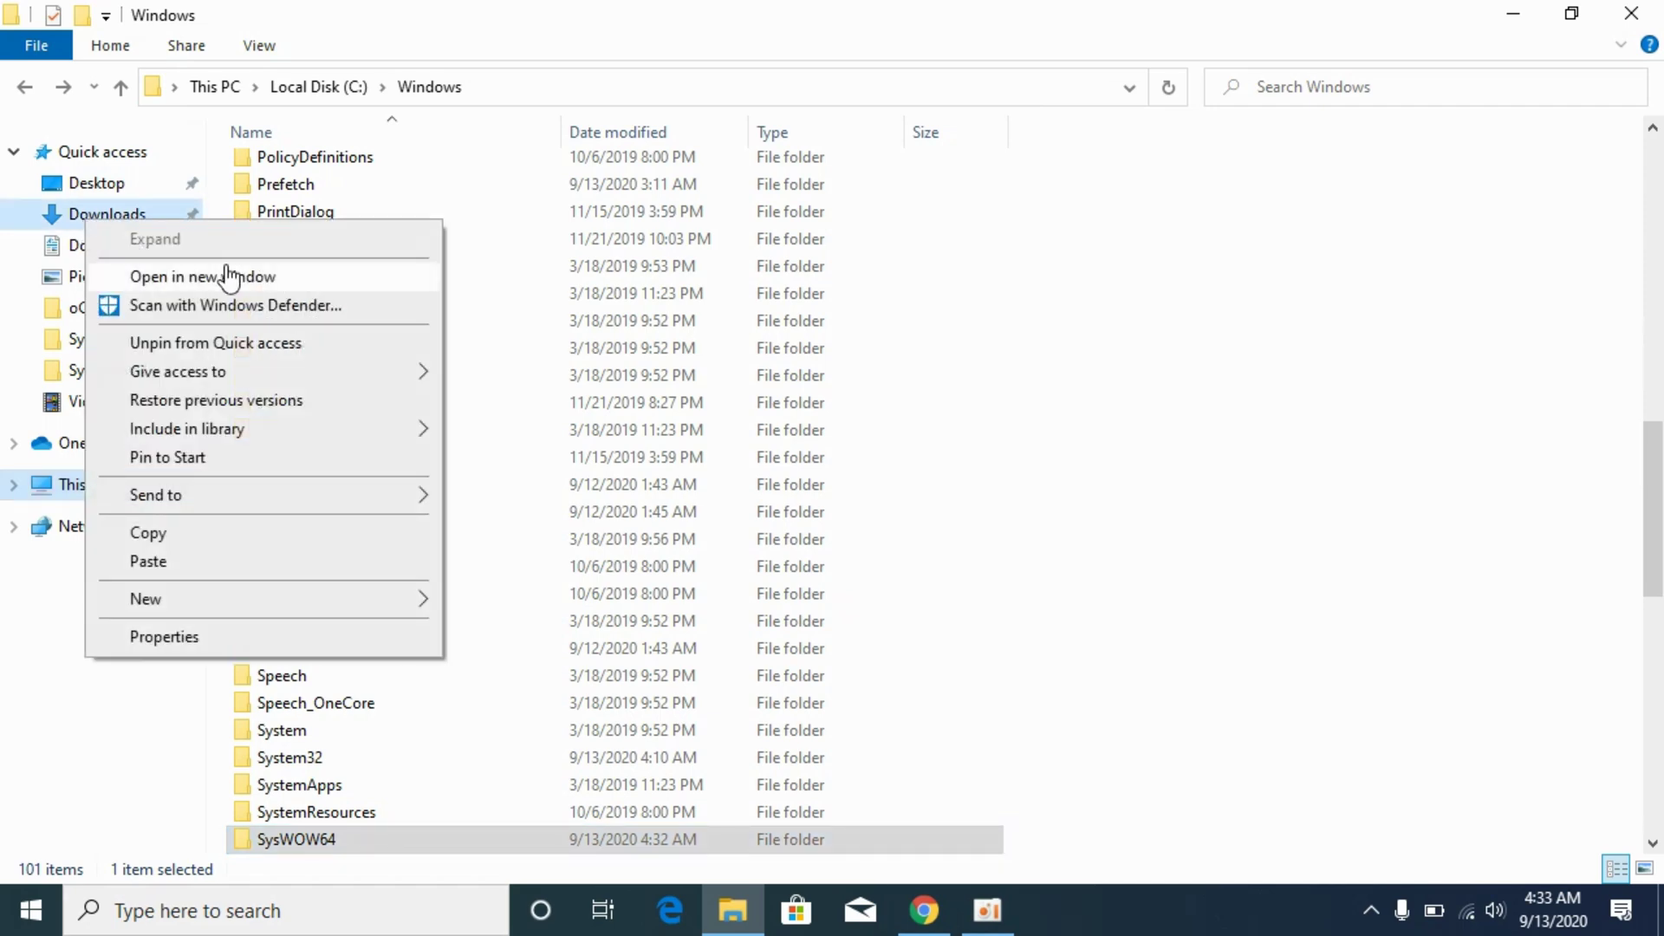
pyautogui.click(243, 279)
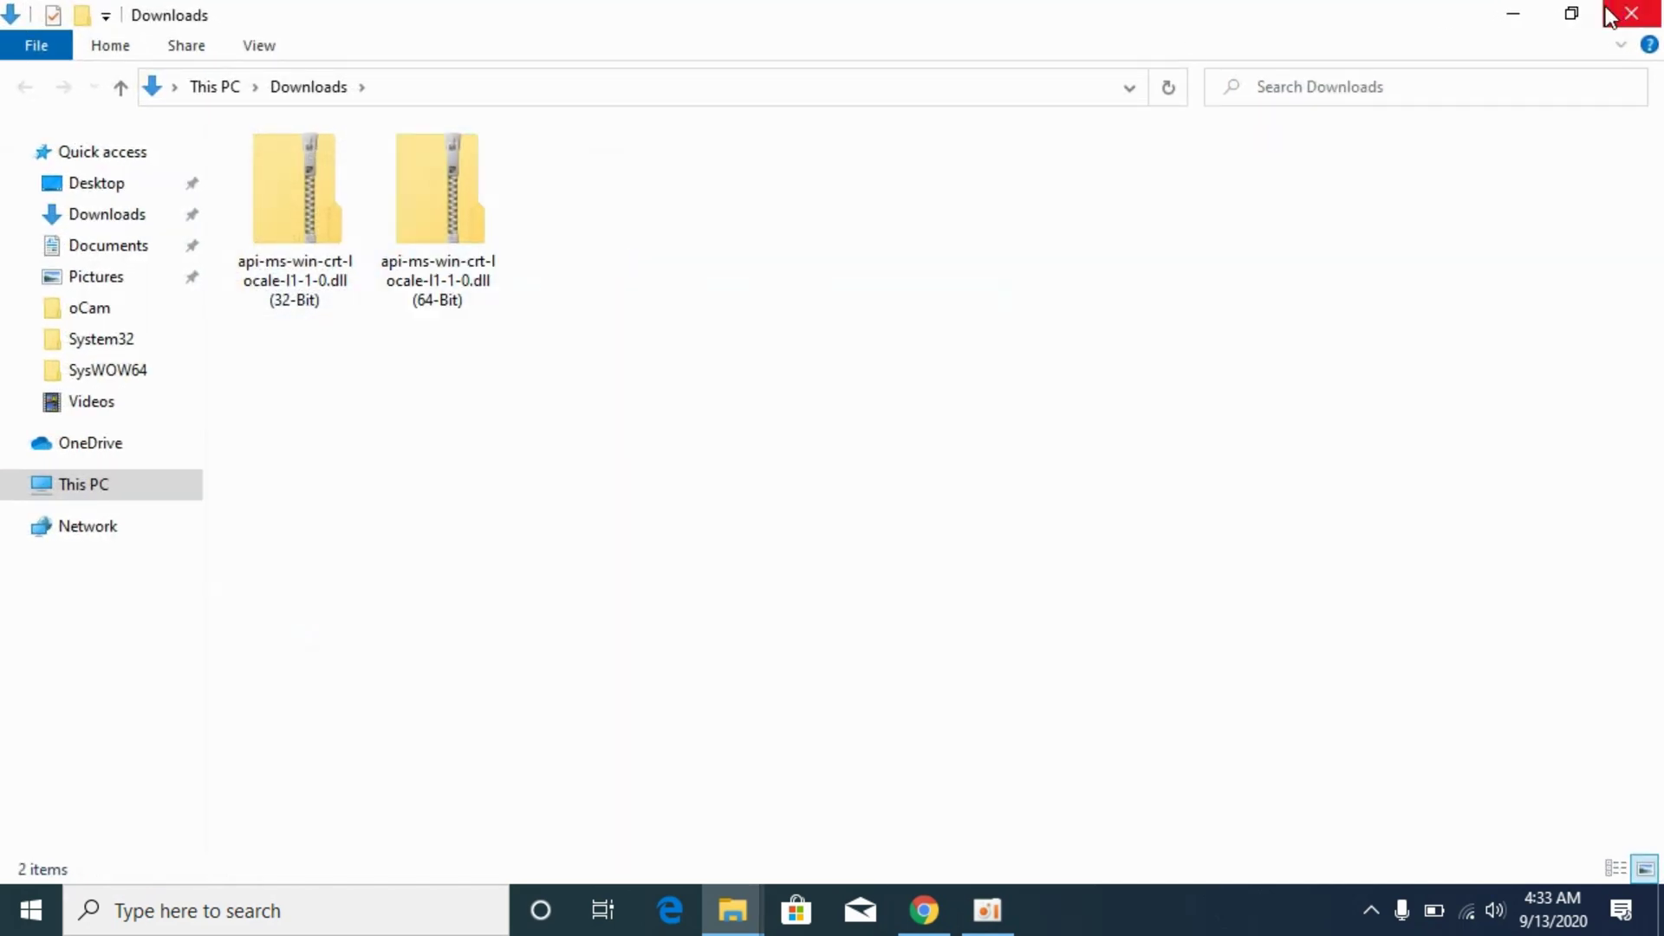
pyautogui.click(1574, 13)
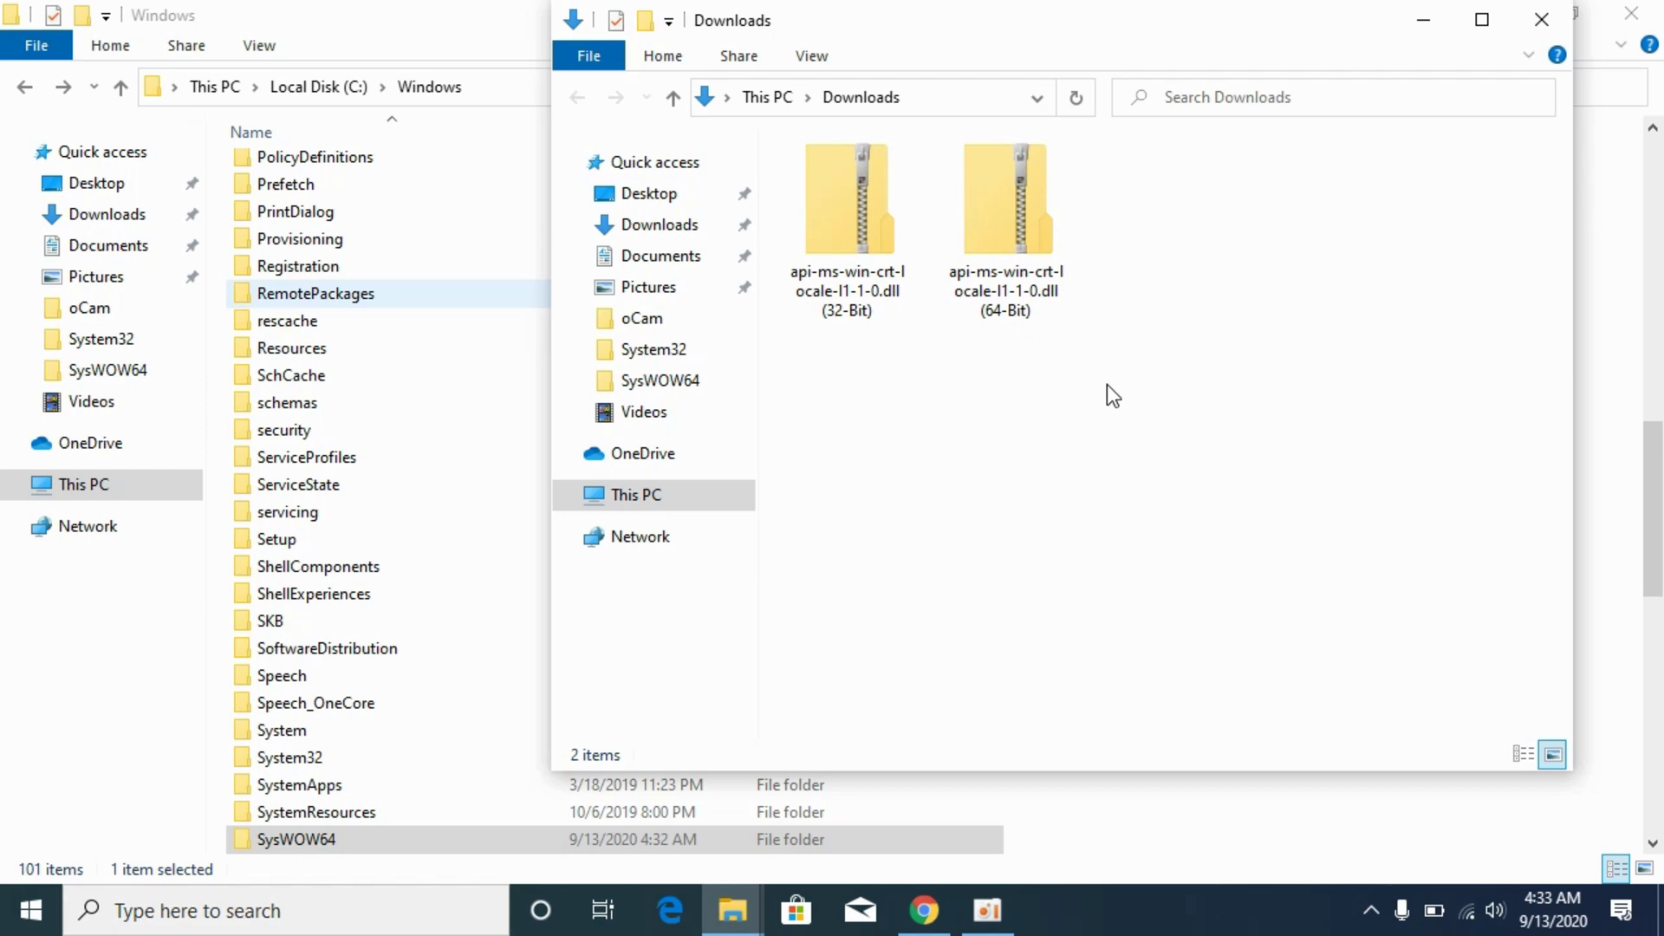
pyautogui.doubleClick(835, 185)
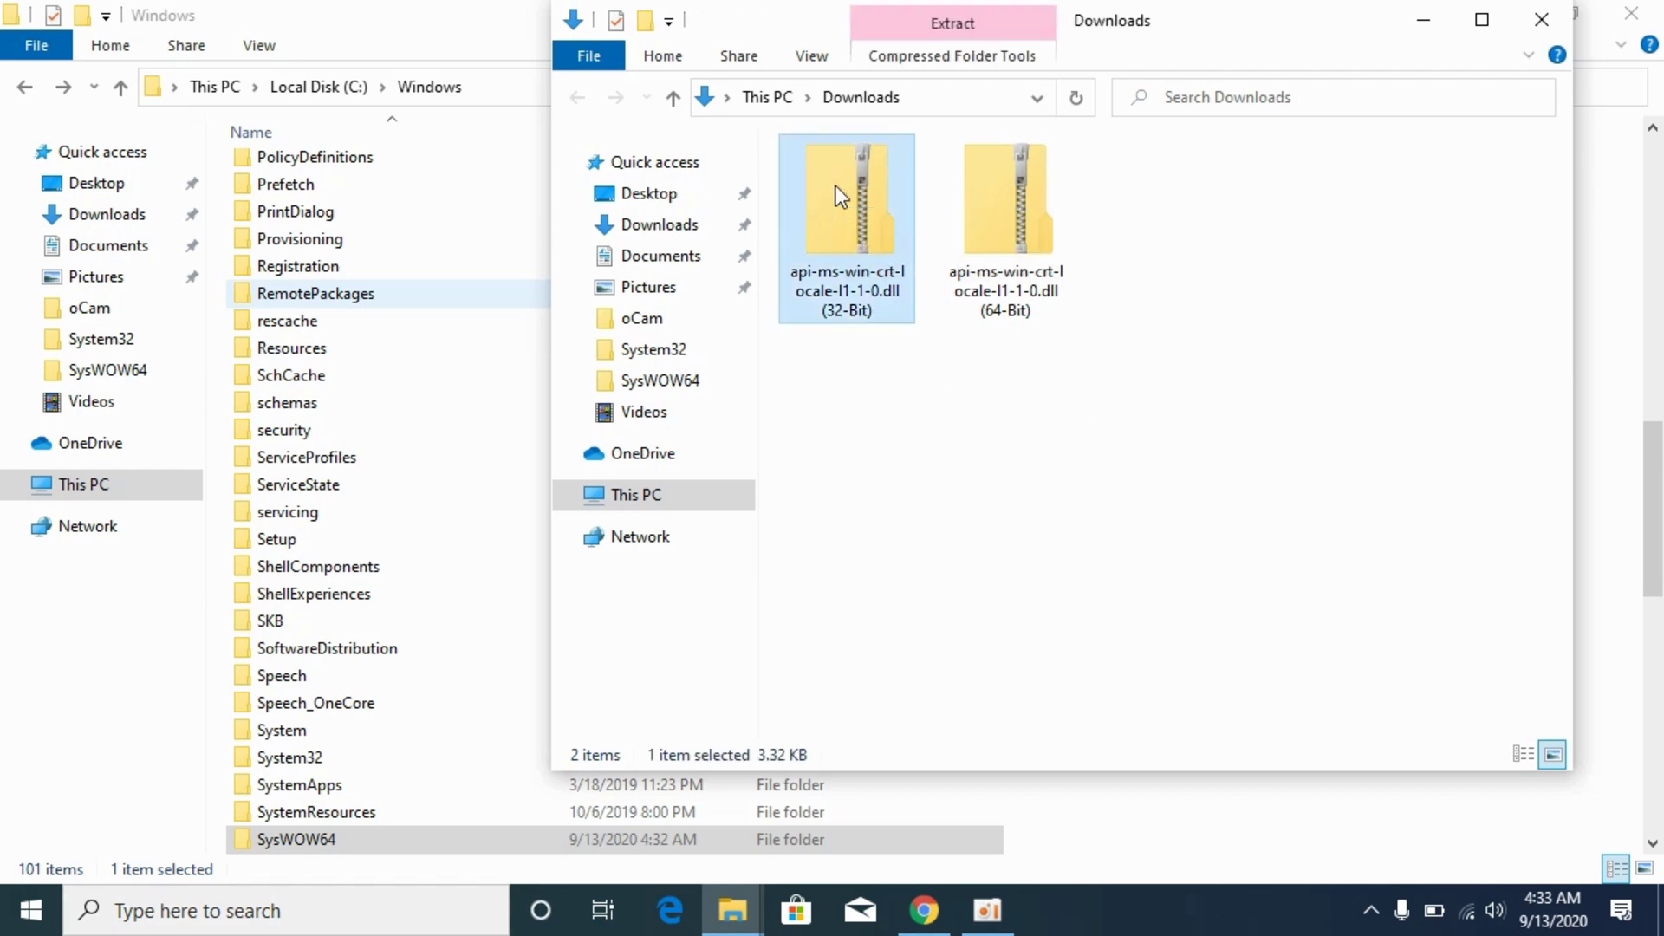
pyautogui.doubleClick(834, 208)
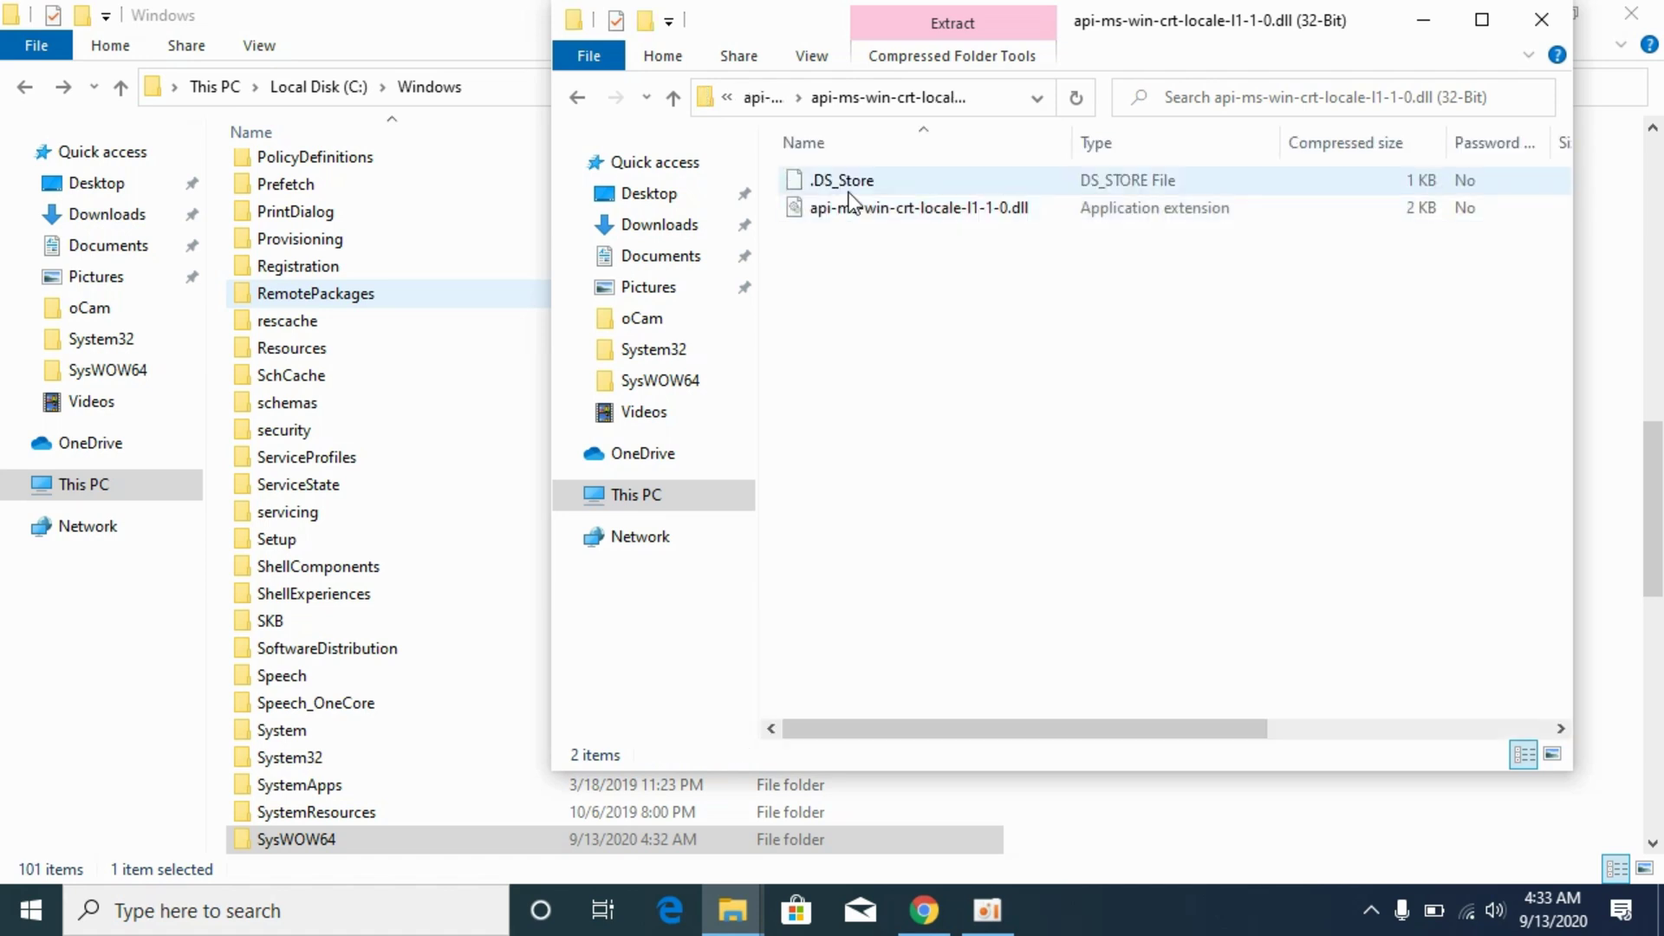
pyautogui.rightClick(849, 208)
pyautogui.click(958, 293)
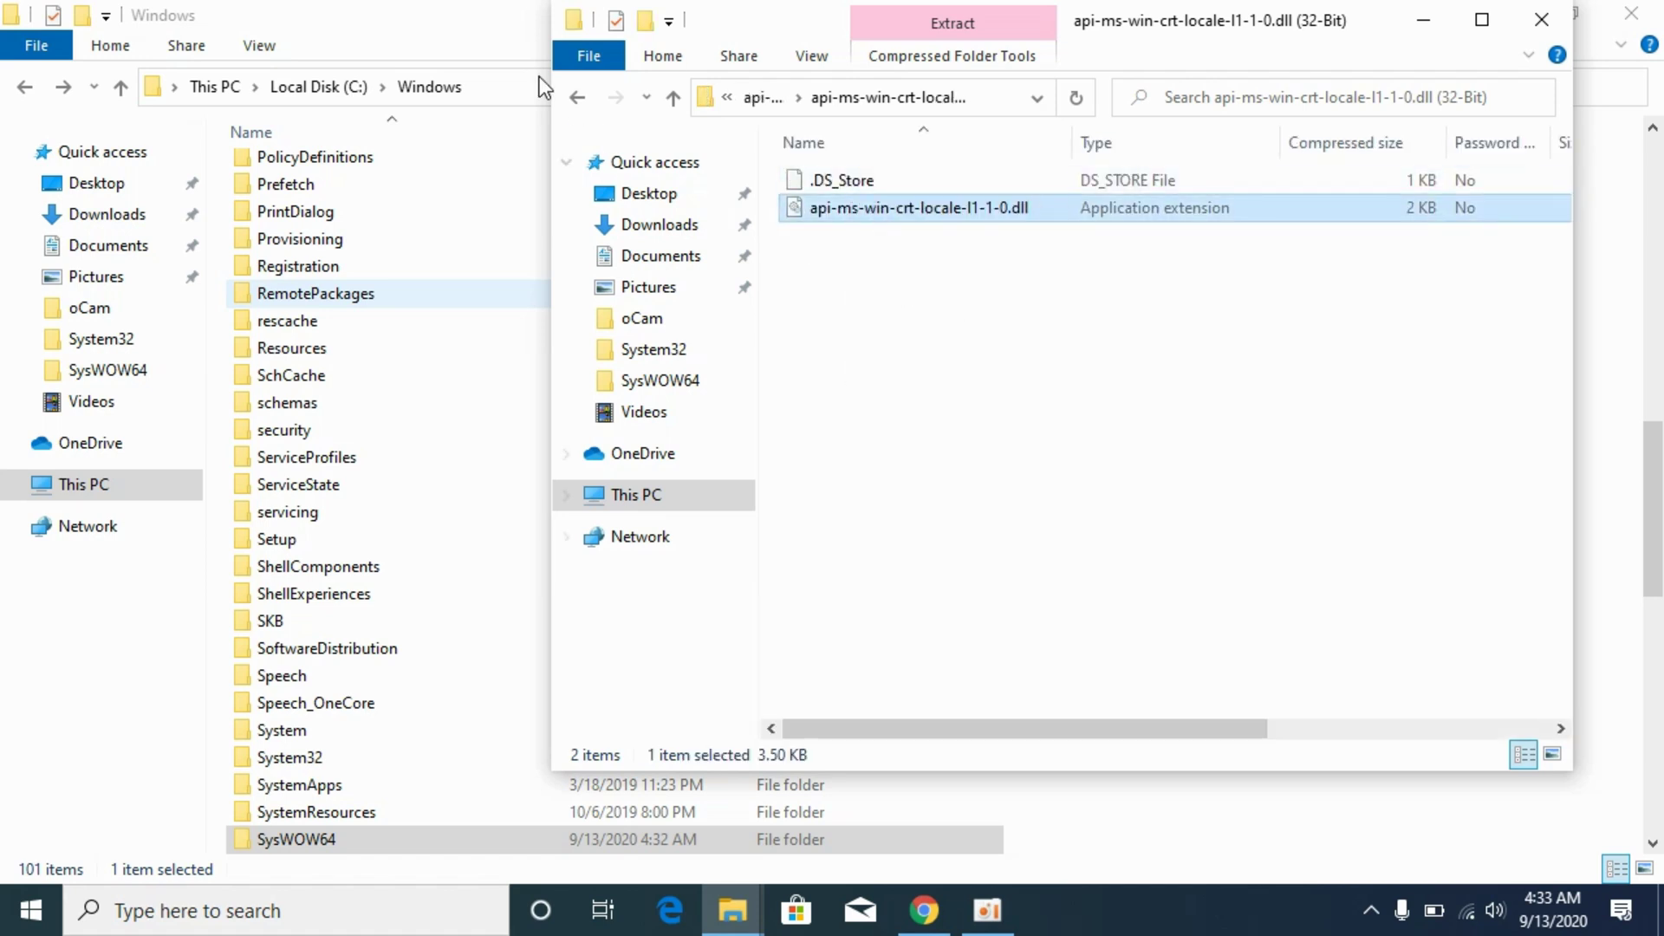
# Step: Paste it into C:\Windows\SysWOW64, replacing the existing file and approving administrator access
pyautogui.click(439, 22)
pyautogui.scroll(-3, 521, 603)
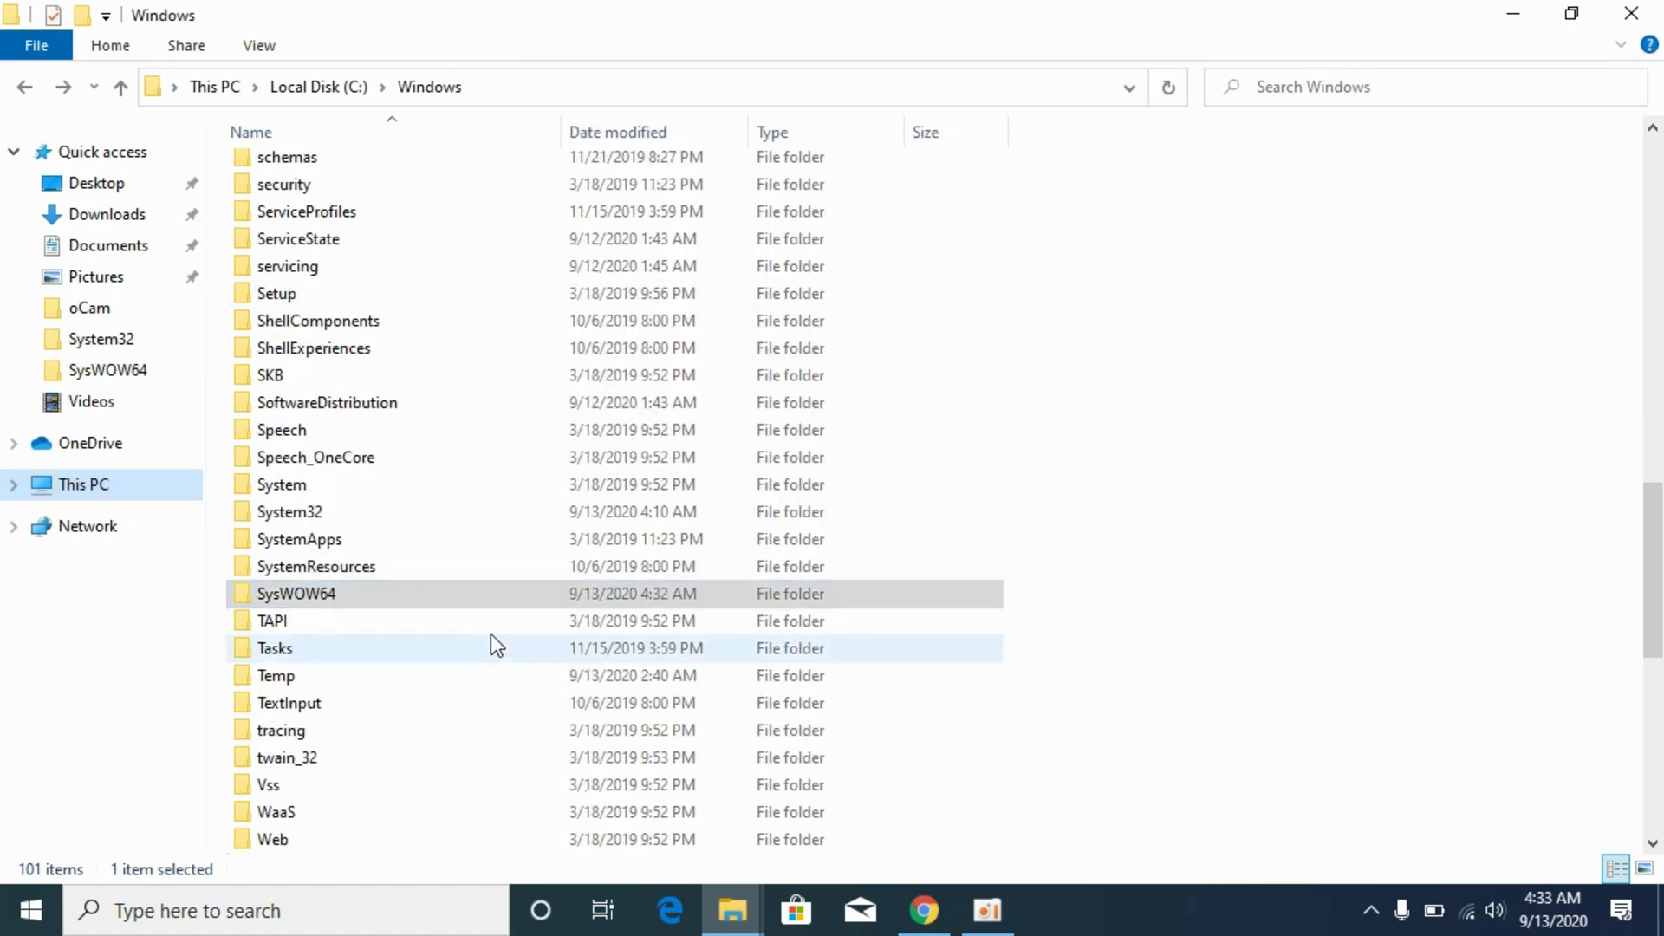
pyautogui.doubleClick(274, 586)
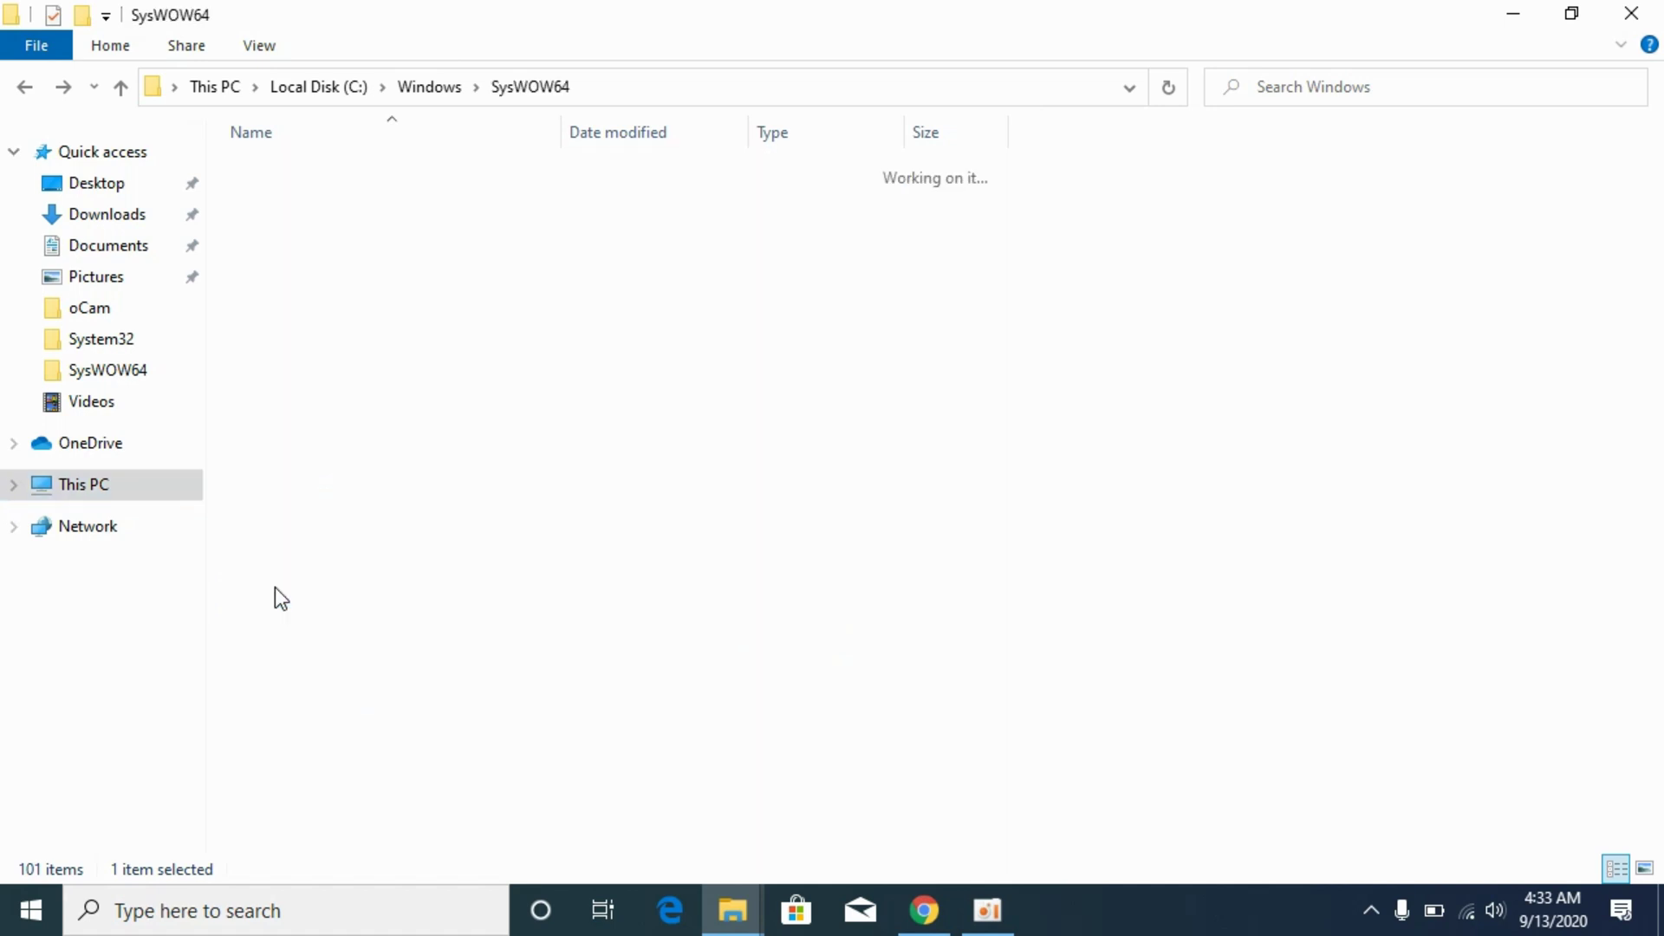
pyautogui.rightClick(1325, 293)
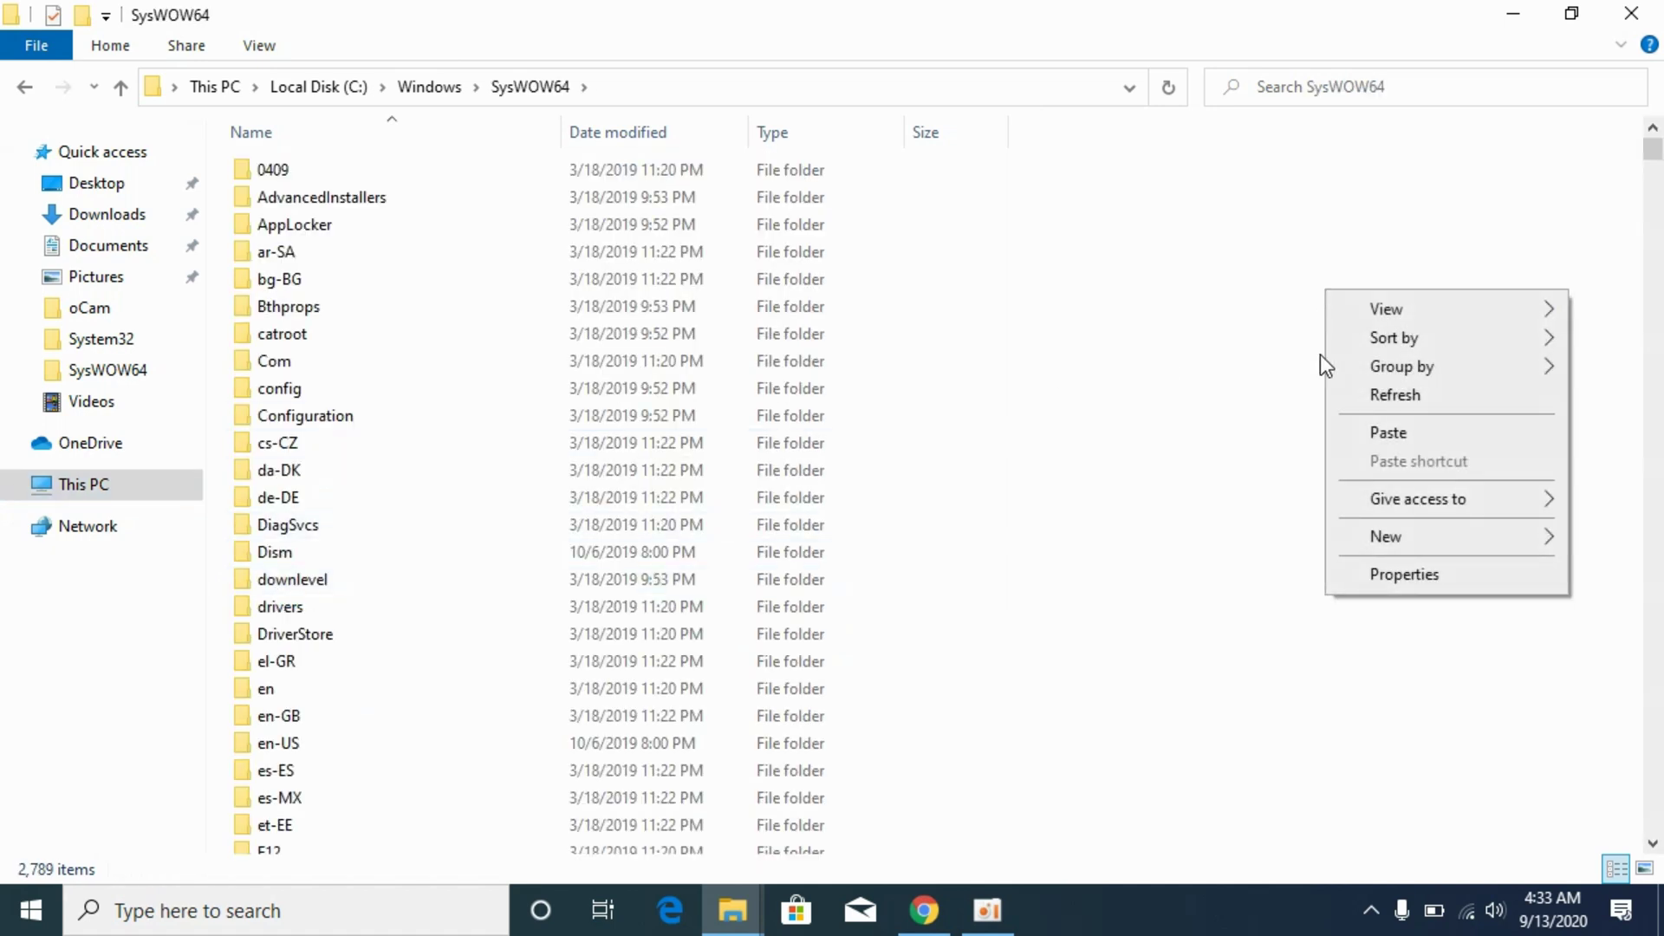
pyautogui.click(1390, 432)
pyautogui.click(728, 289)
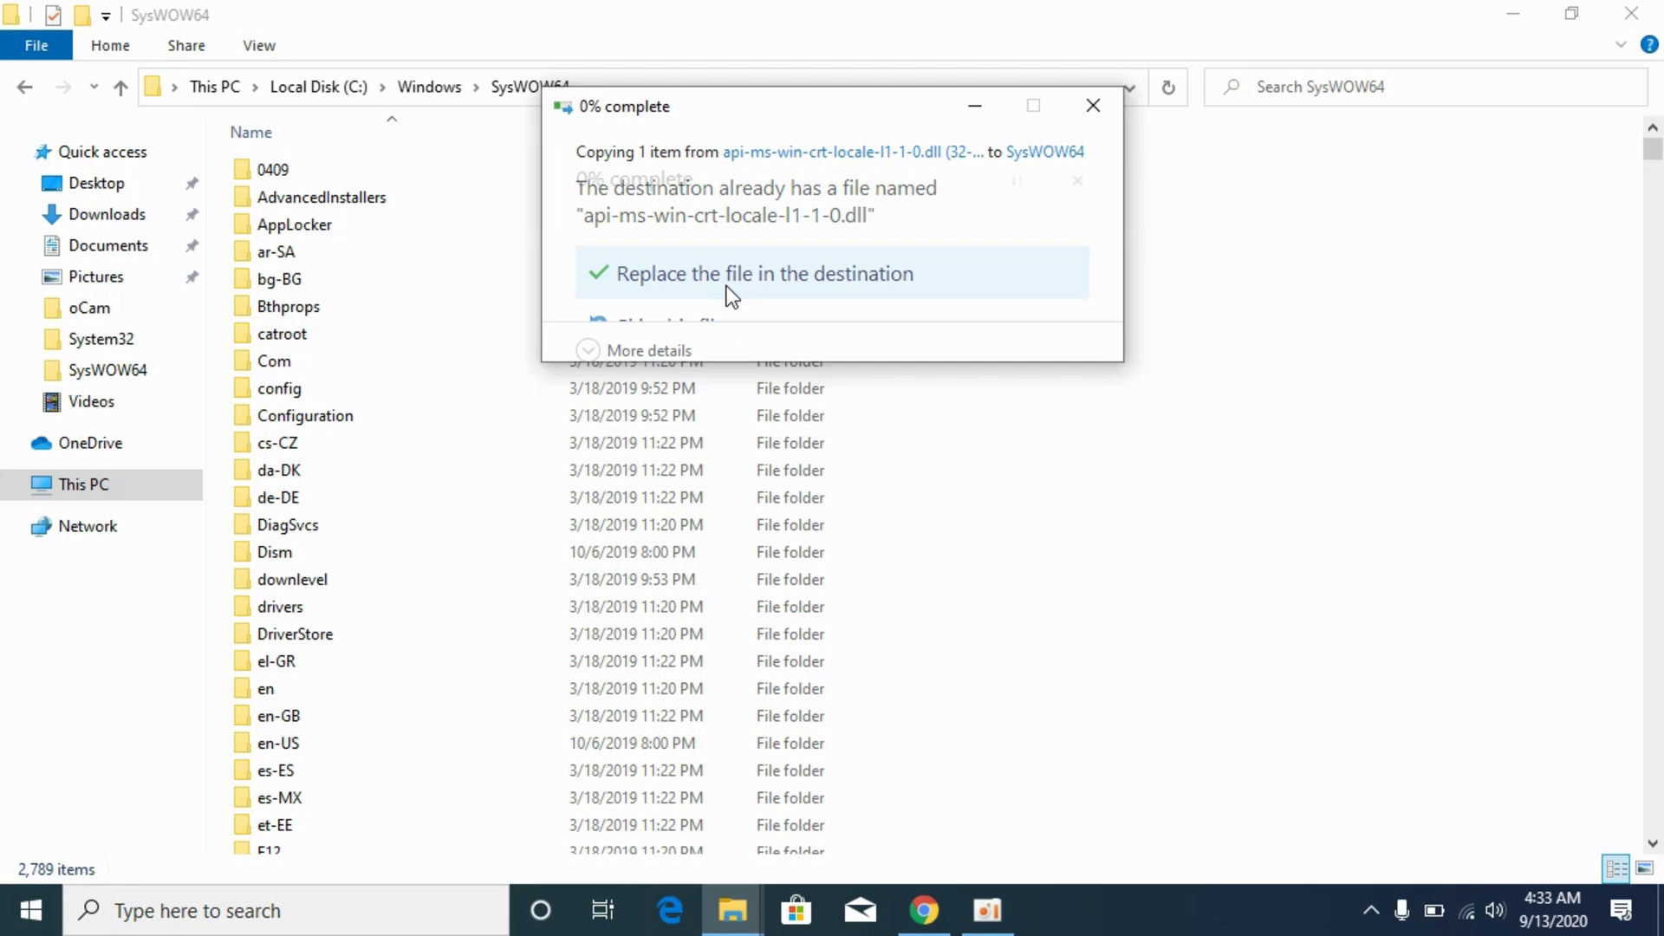
pyautogui.click(777, 289)
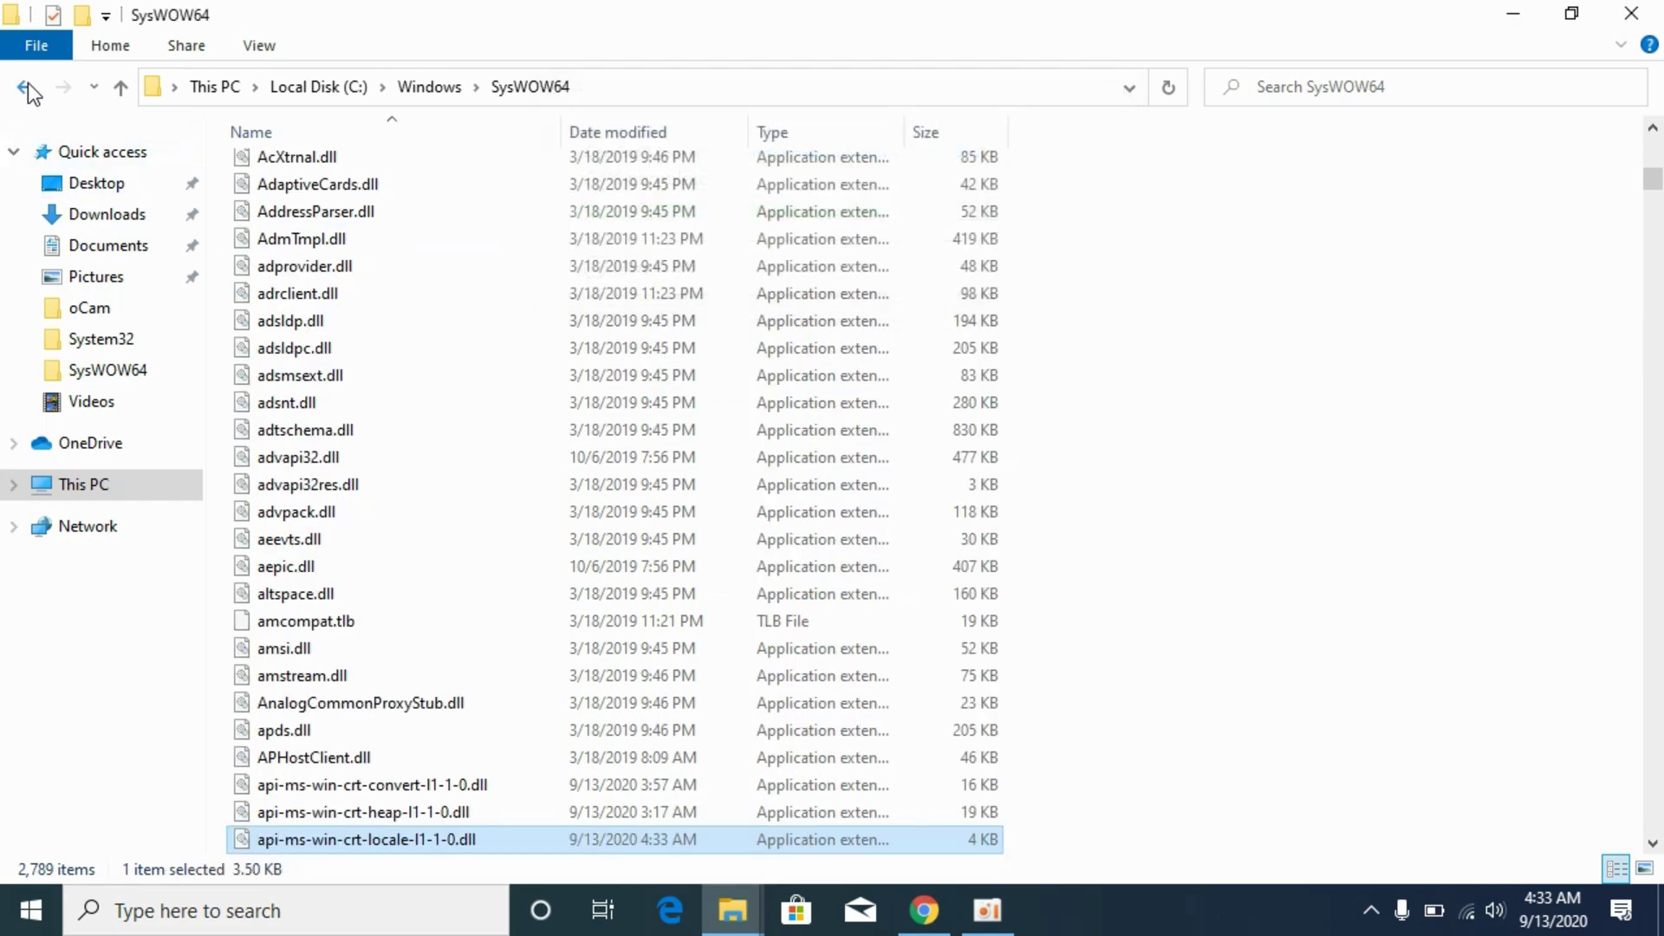
# Step: Copy api-ms-win-crt-locale-l1-1-0.dll from the folder inside the 64-bit zip in Downloads
pyautogui.click(24, 86)
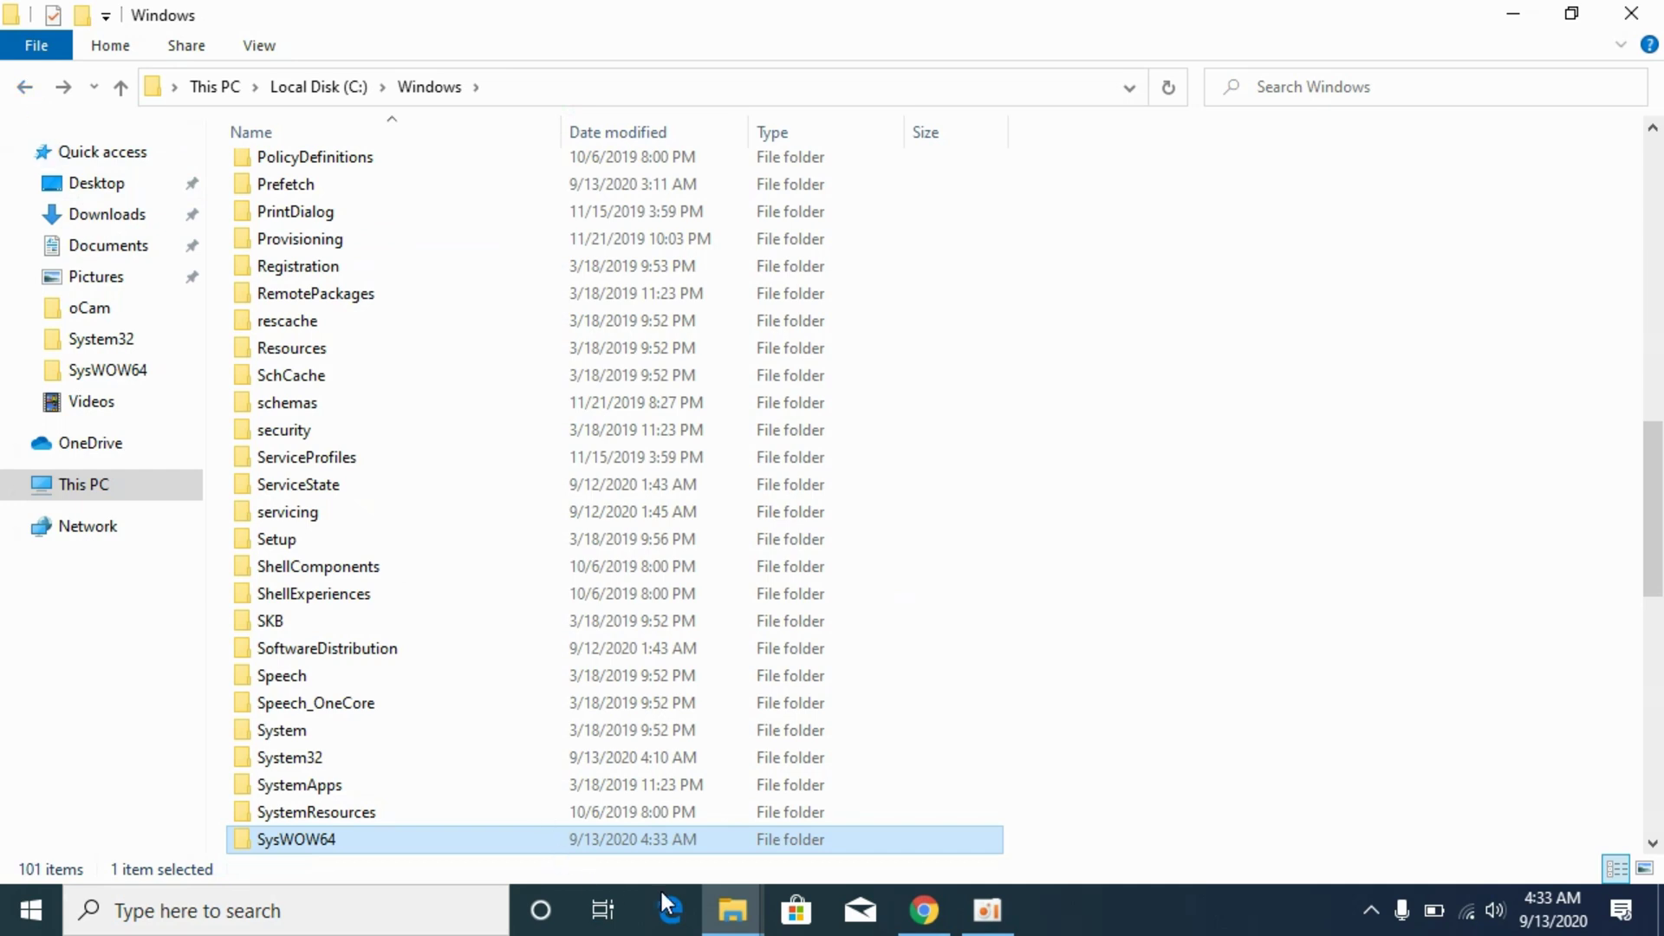
pyautogui.moveTo(738, 914)
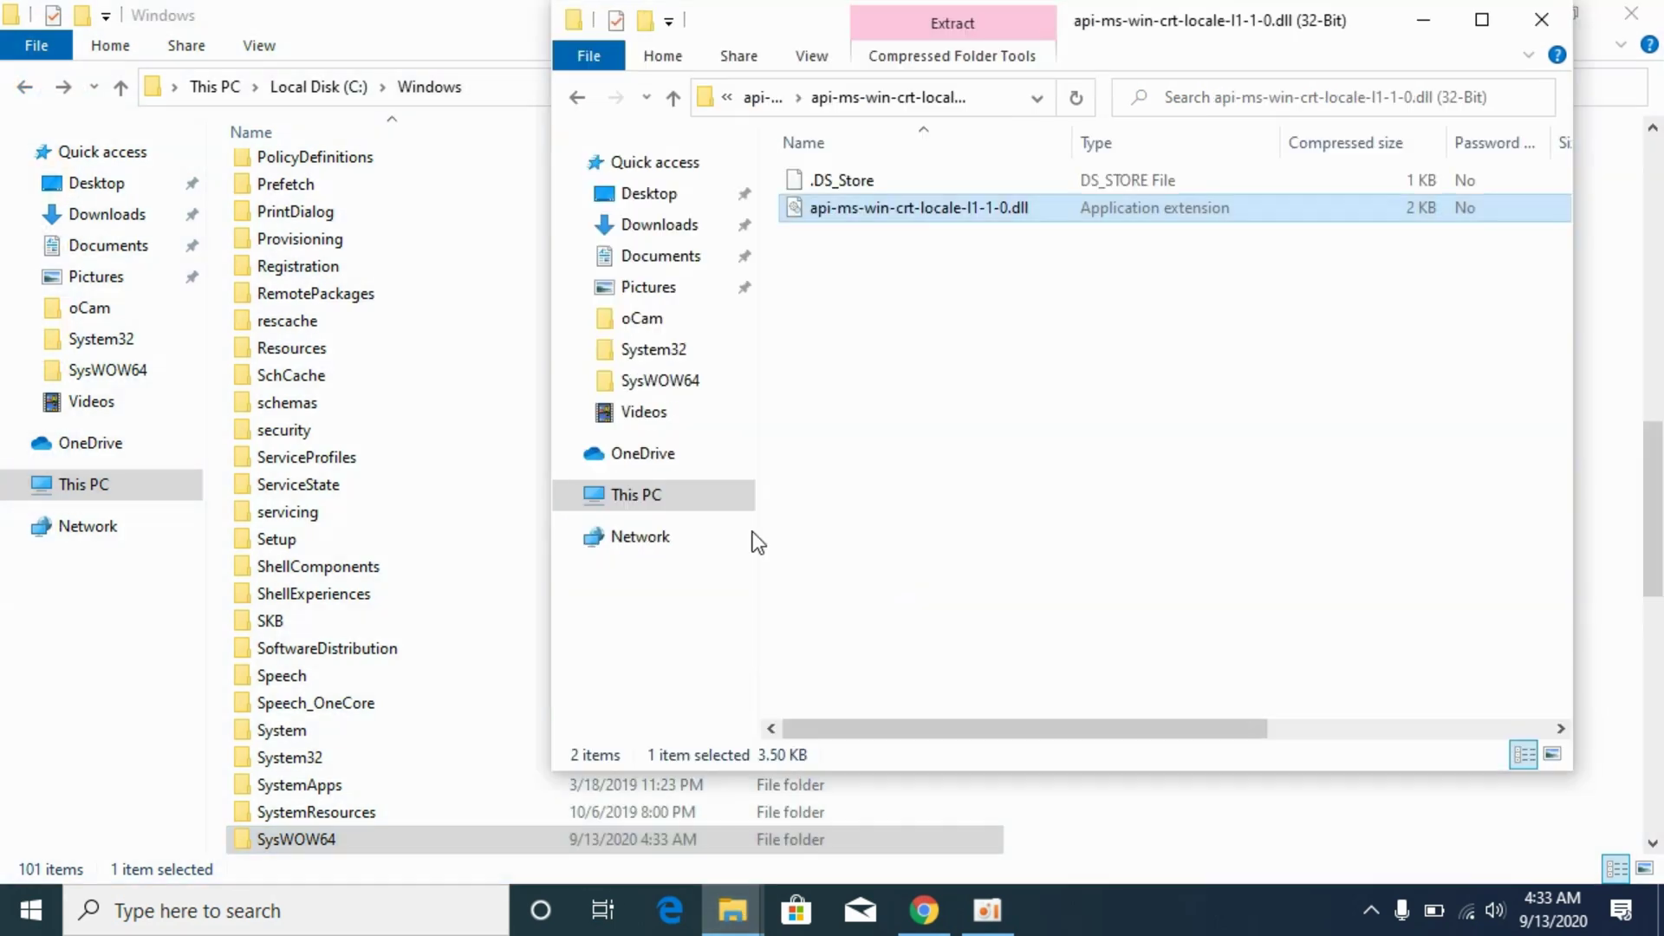
pyautogui.click(577, 98)
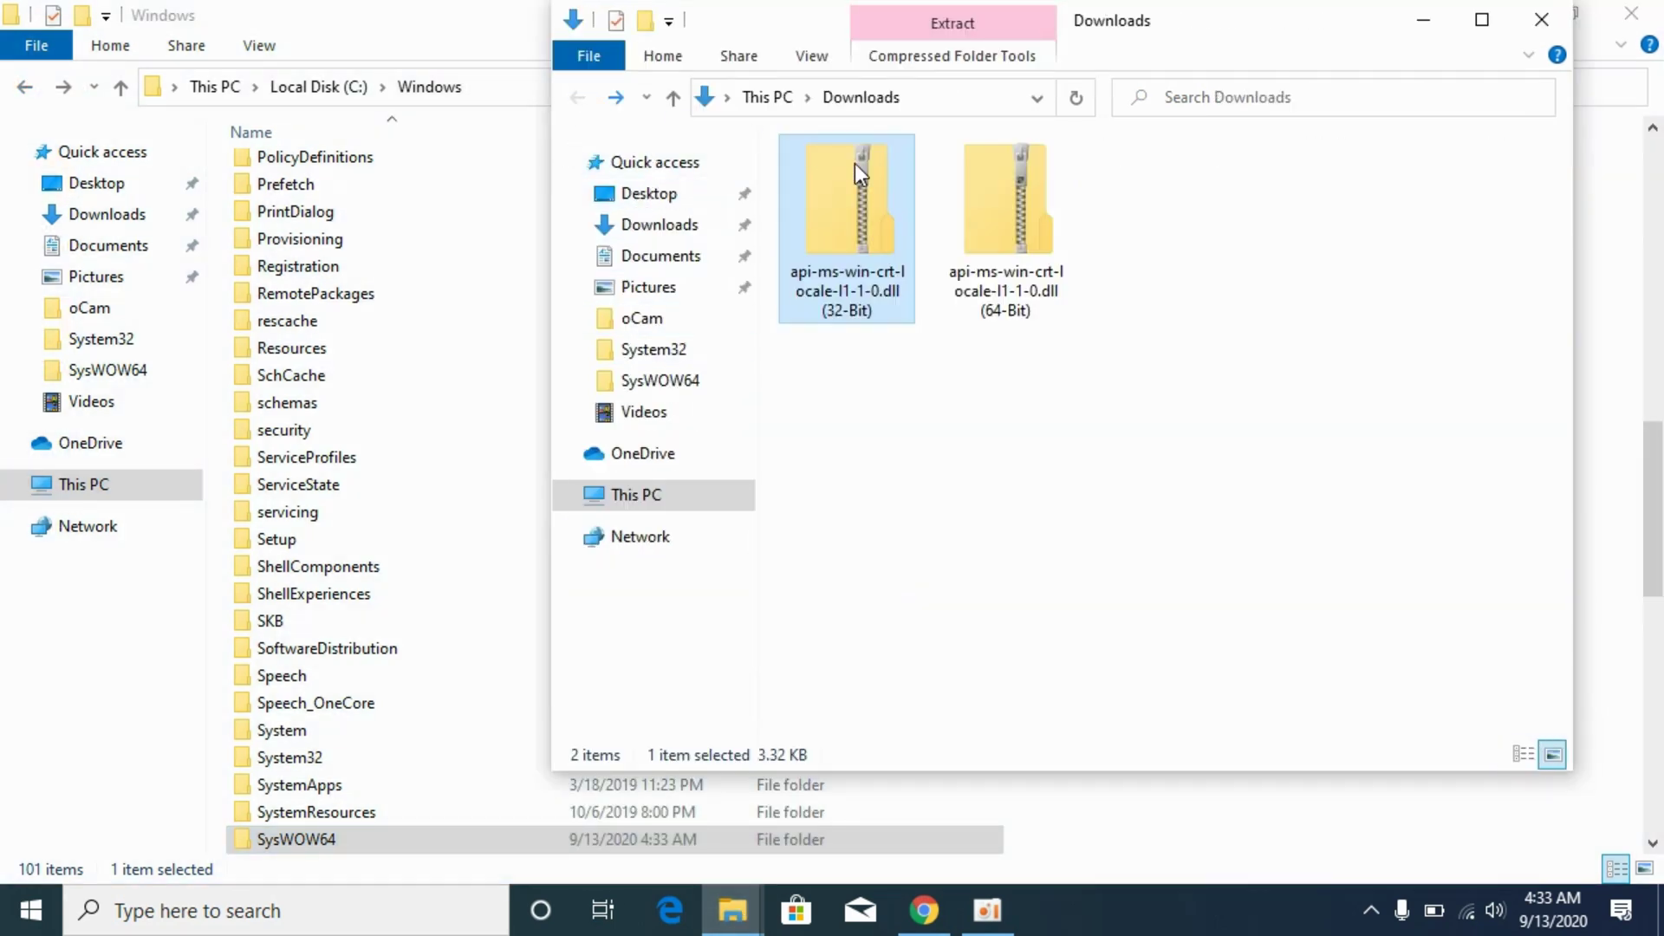
pyautogui.click(960, 201)
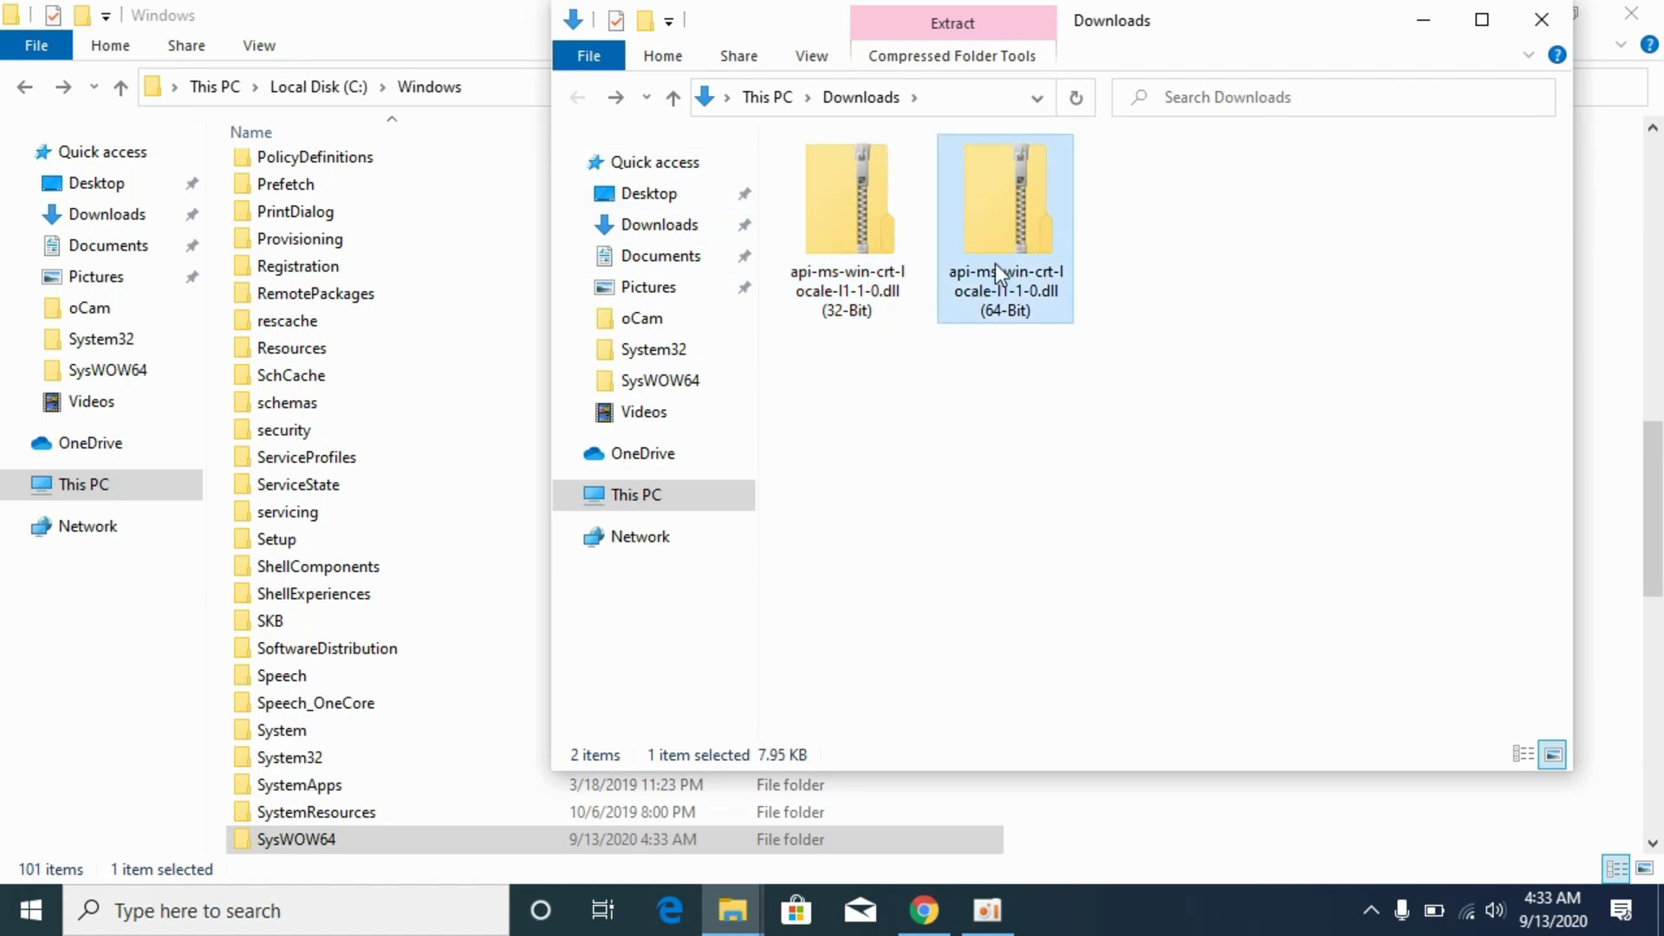
pyautogui.doubleClick(997, 260)
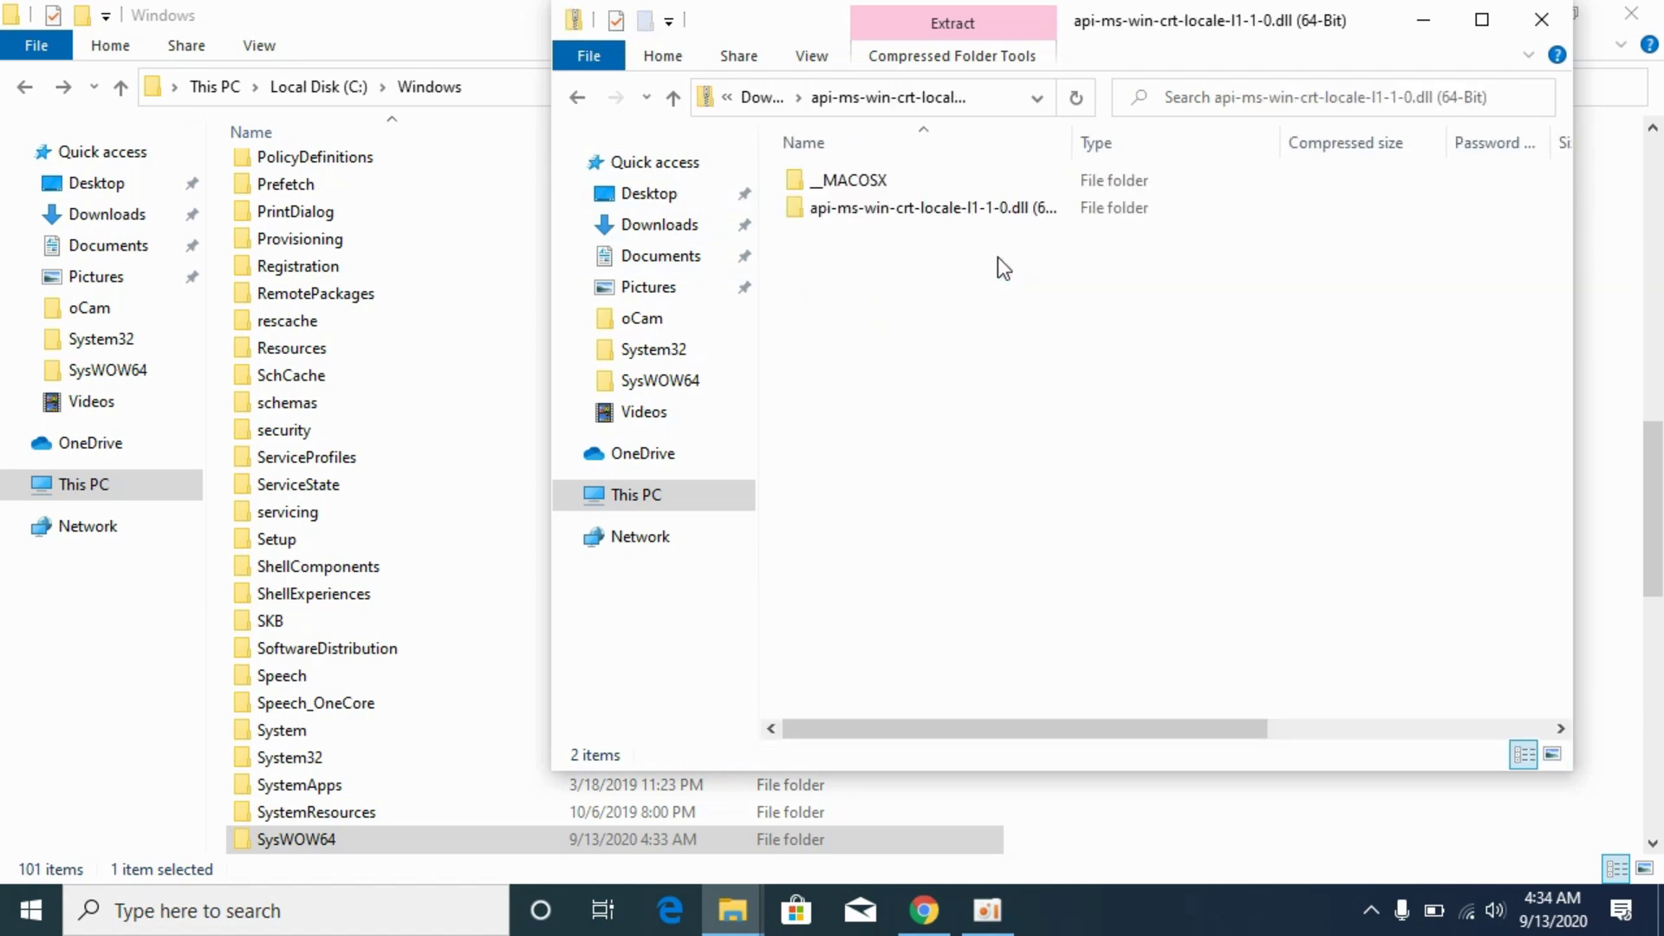
pyautogui.doubleClick(855, 205)
pyautogui.rightClick(865, 179)
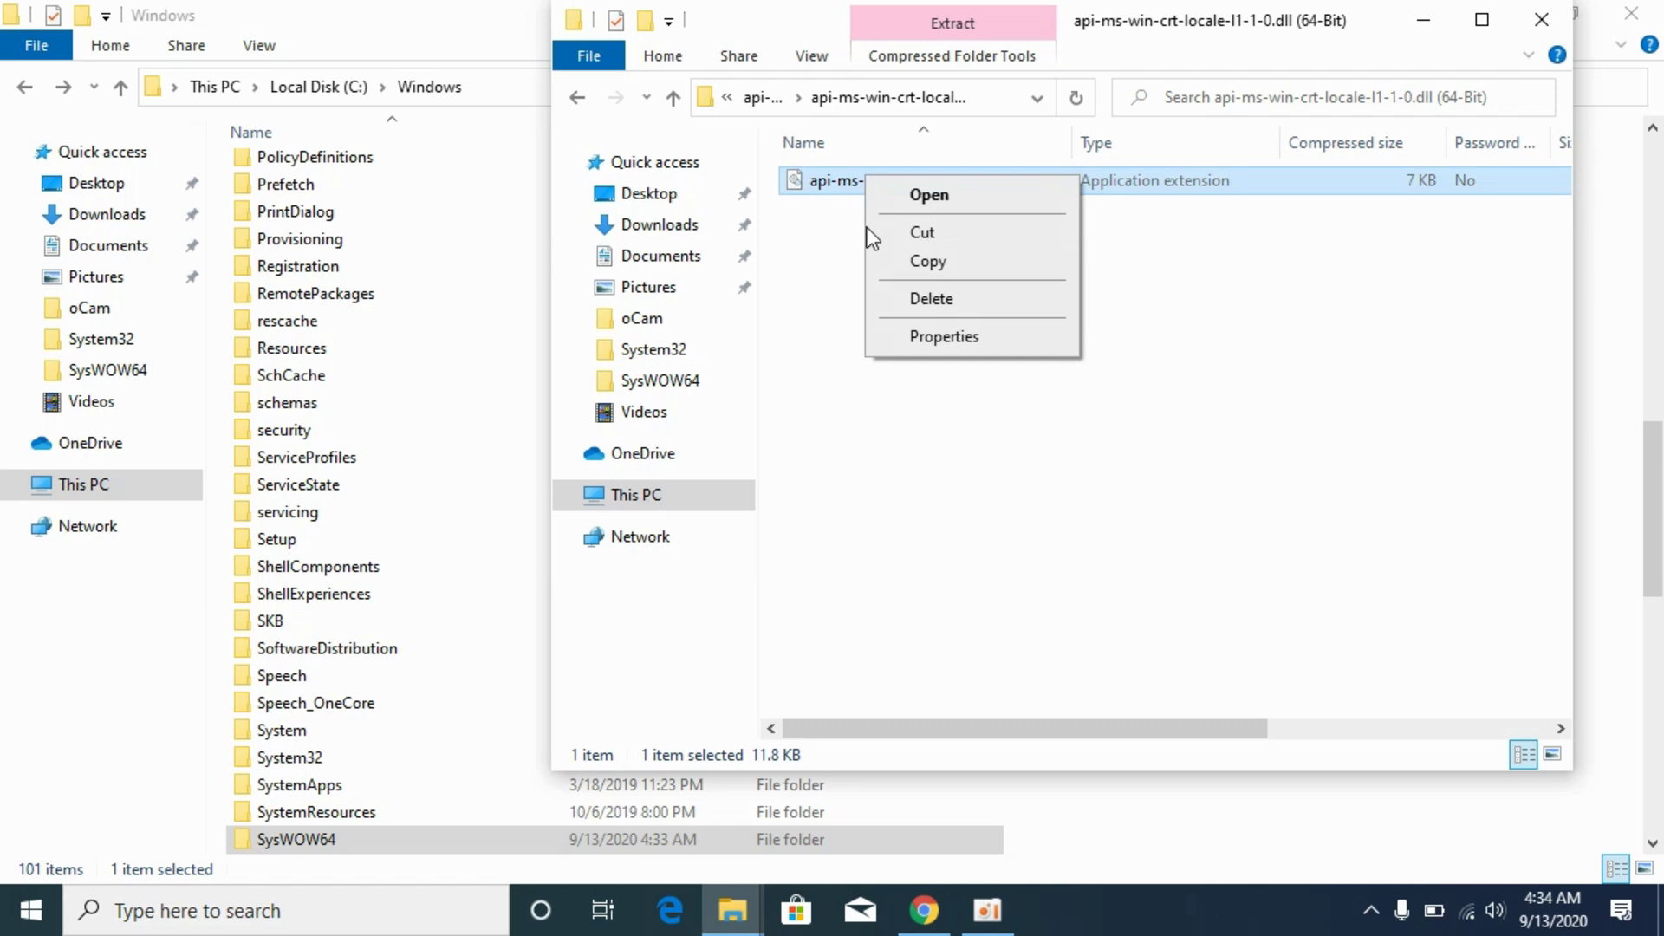
pyautogui.click(927, 261)
# Step: Paste the 64-bit DLL into C:\Windows\System32, approving administrator access
pyautogui.click(321, 3)
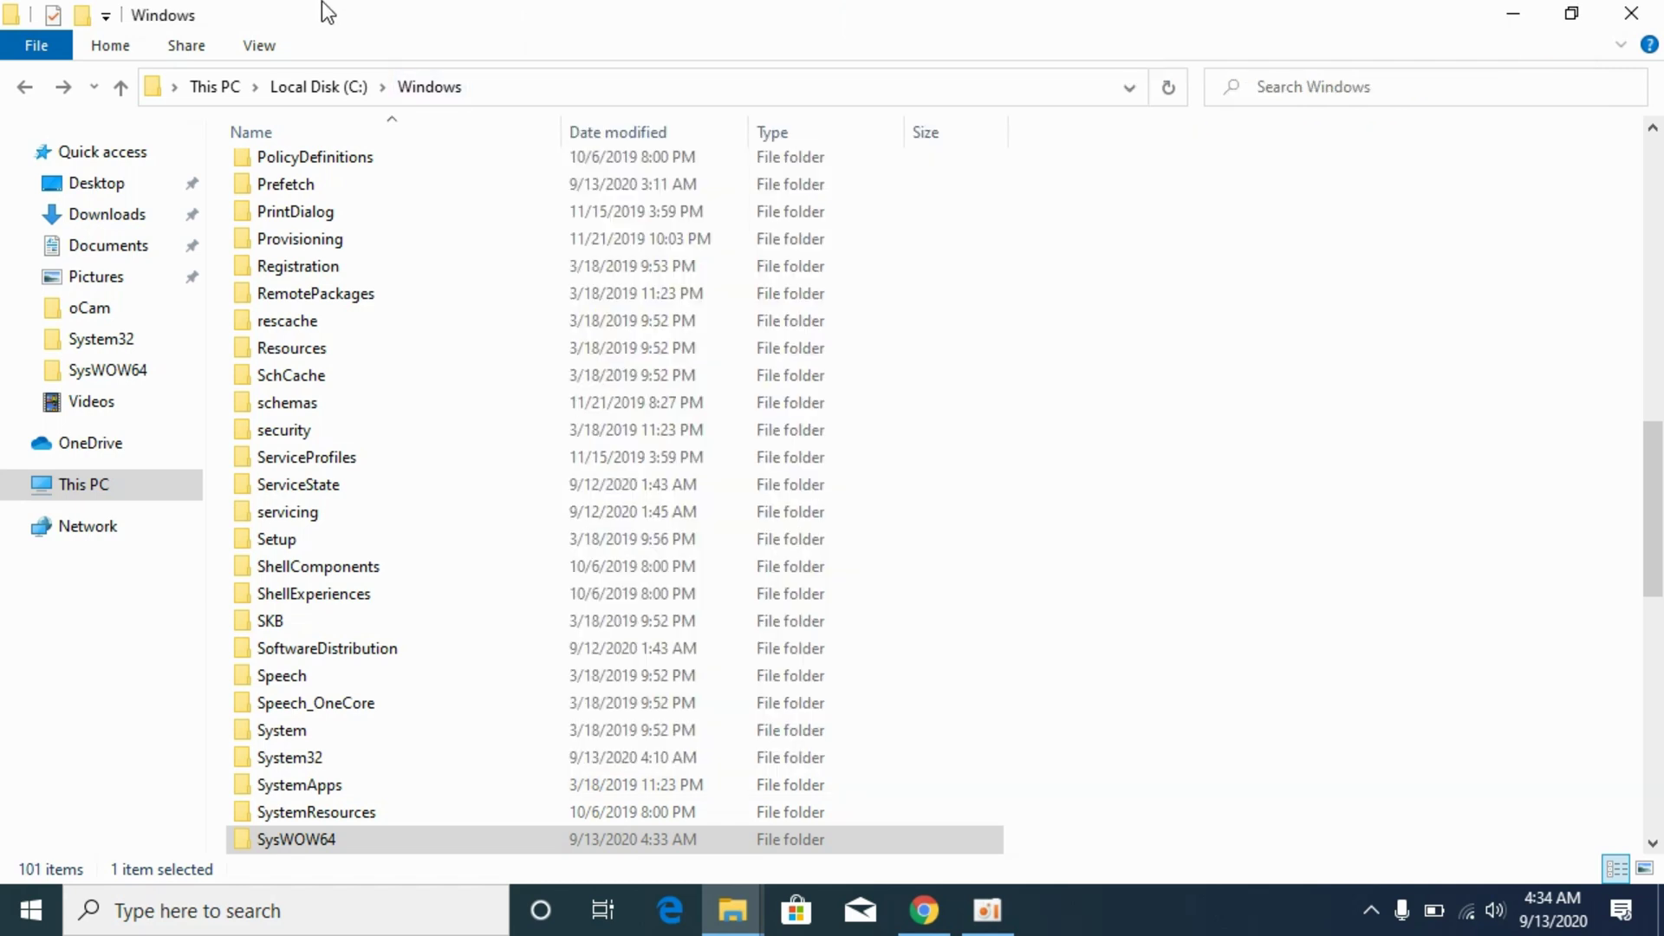
pyautogui.click(308, 759)
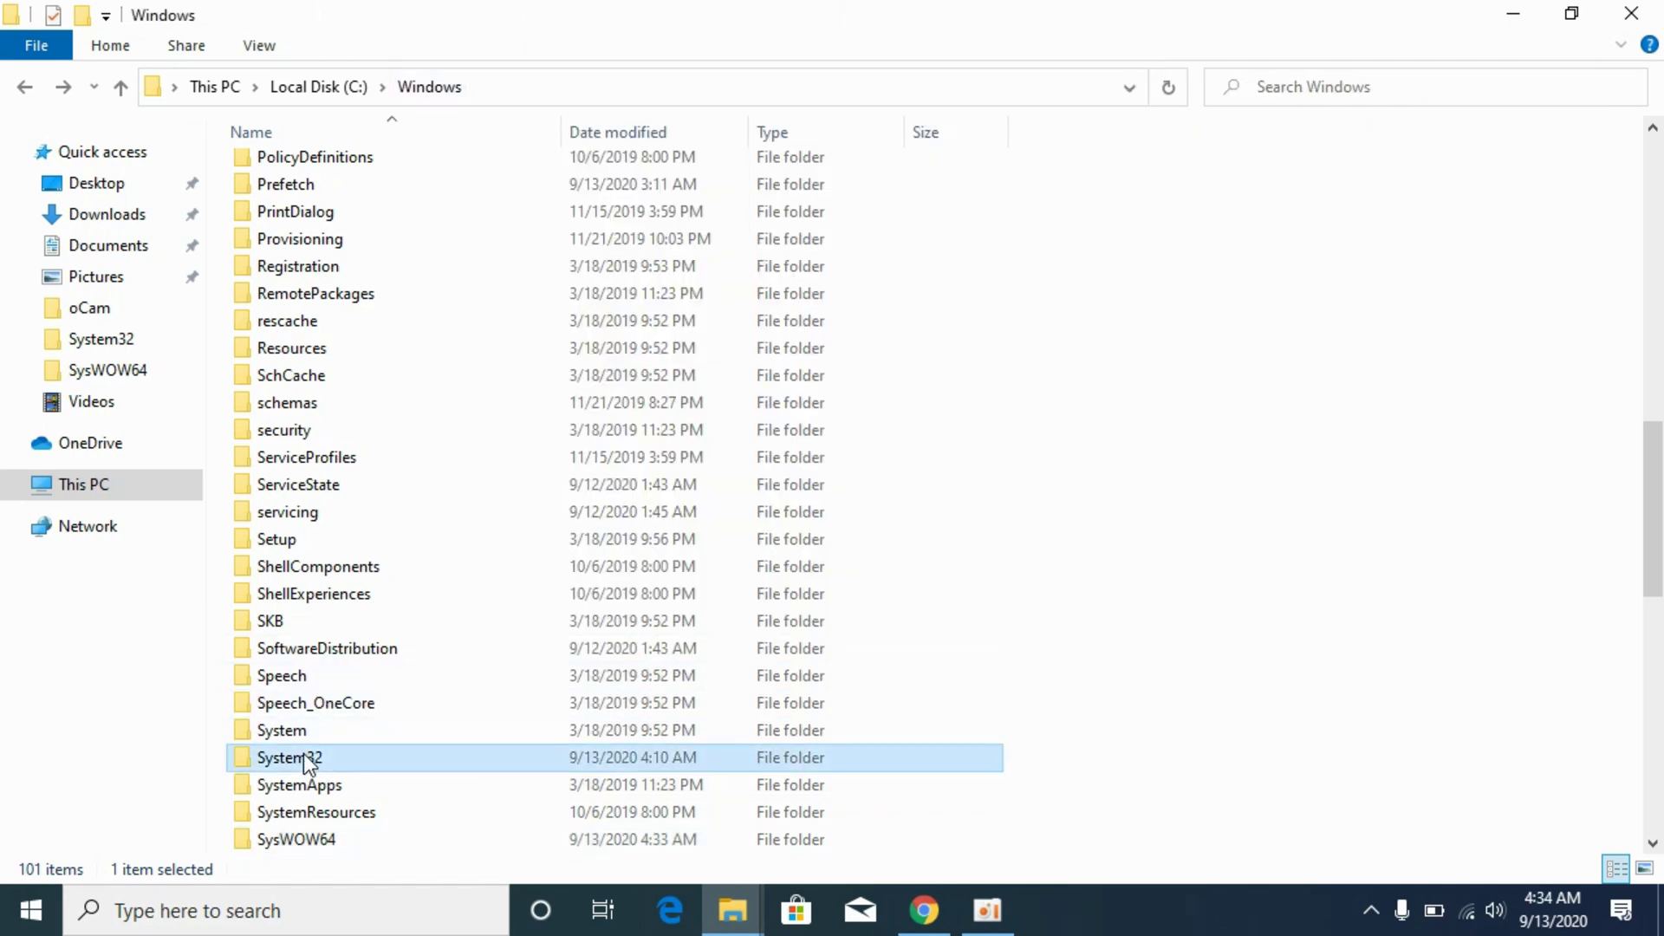
pyautogui.doubleClick(293, 761)
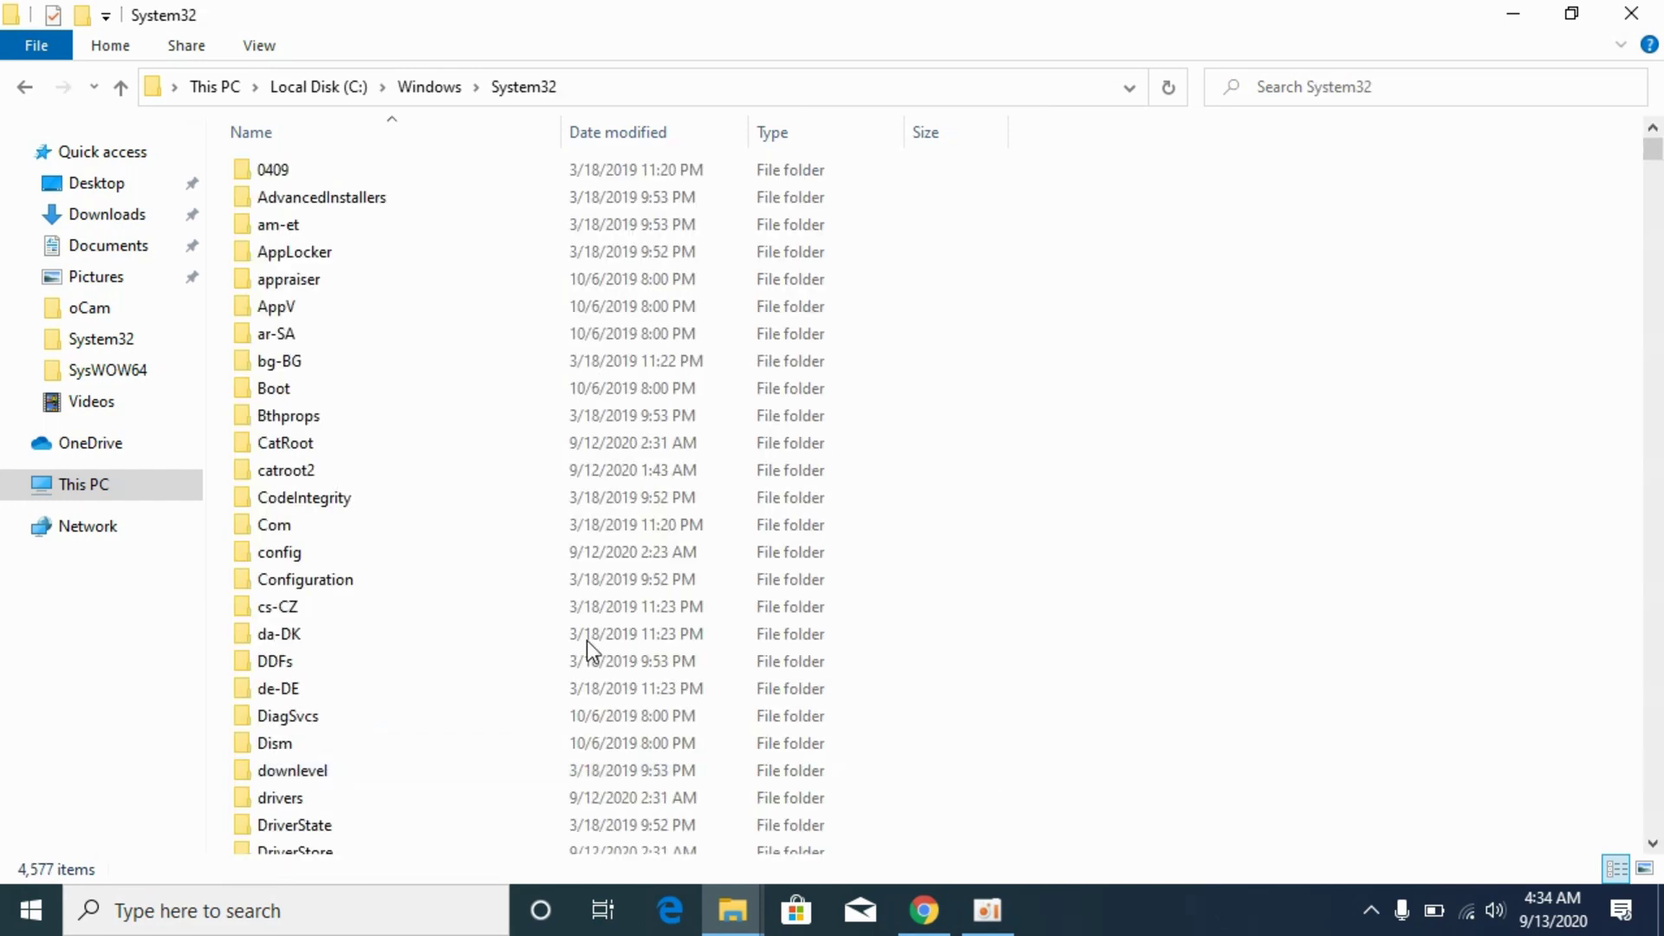
pyautogui.rightClick(1255, 284)
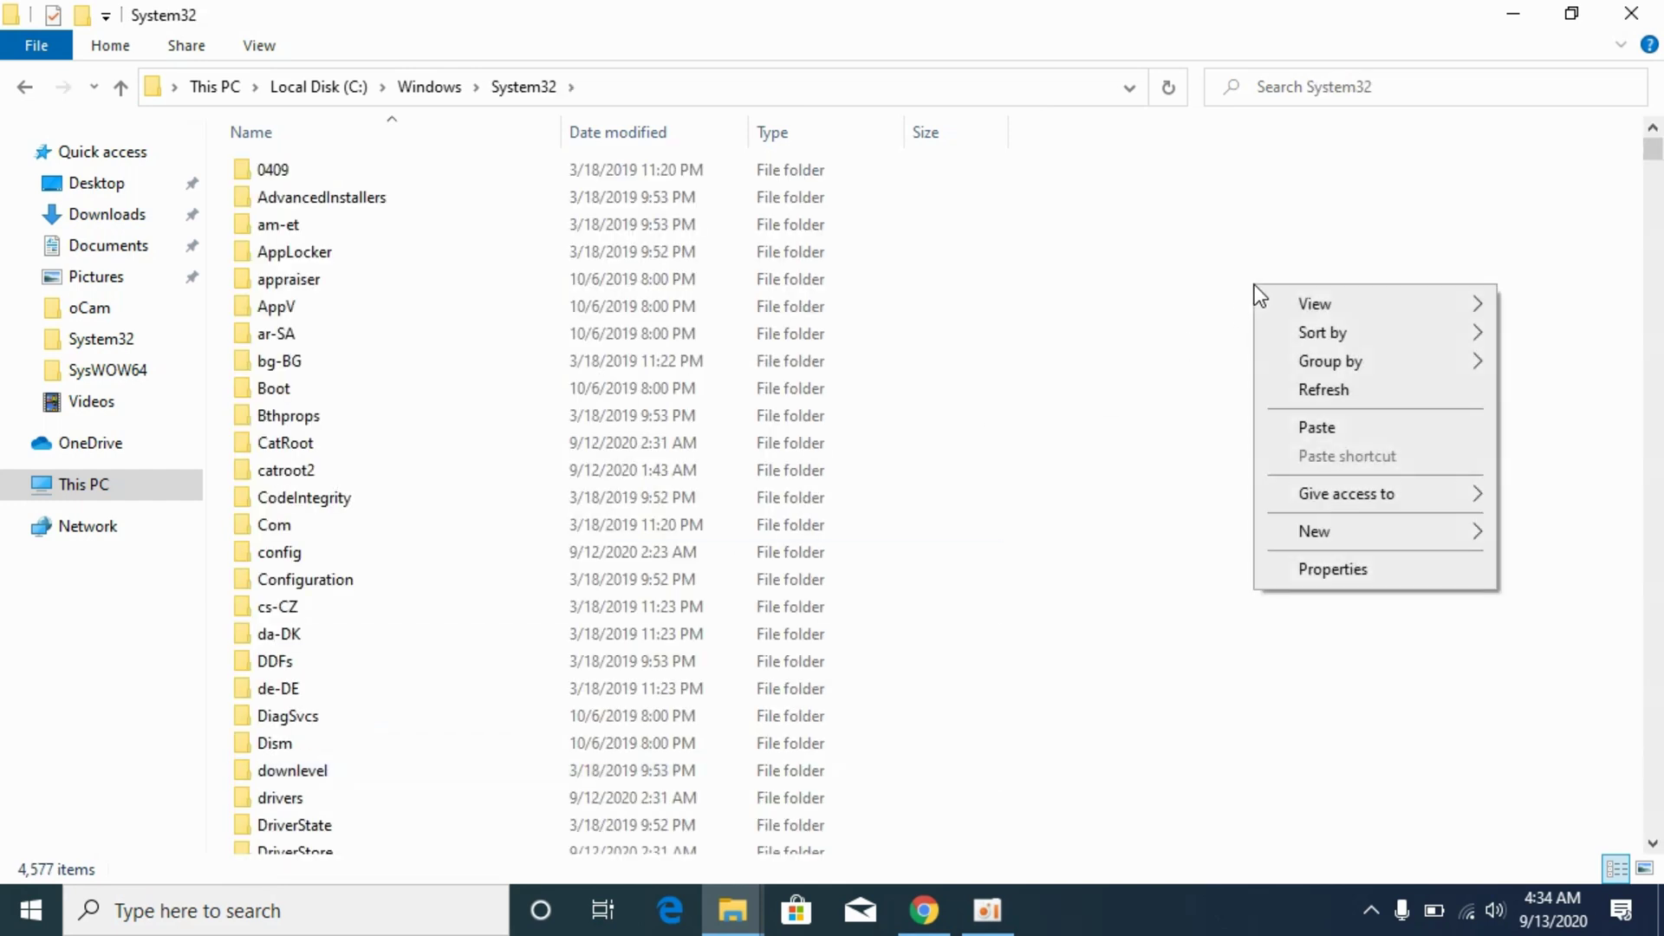
pyautogui.click(1323, 419)
pyautogui.click(766, 282)
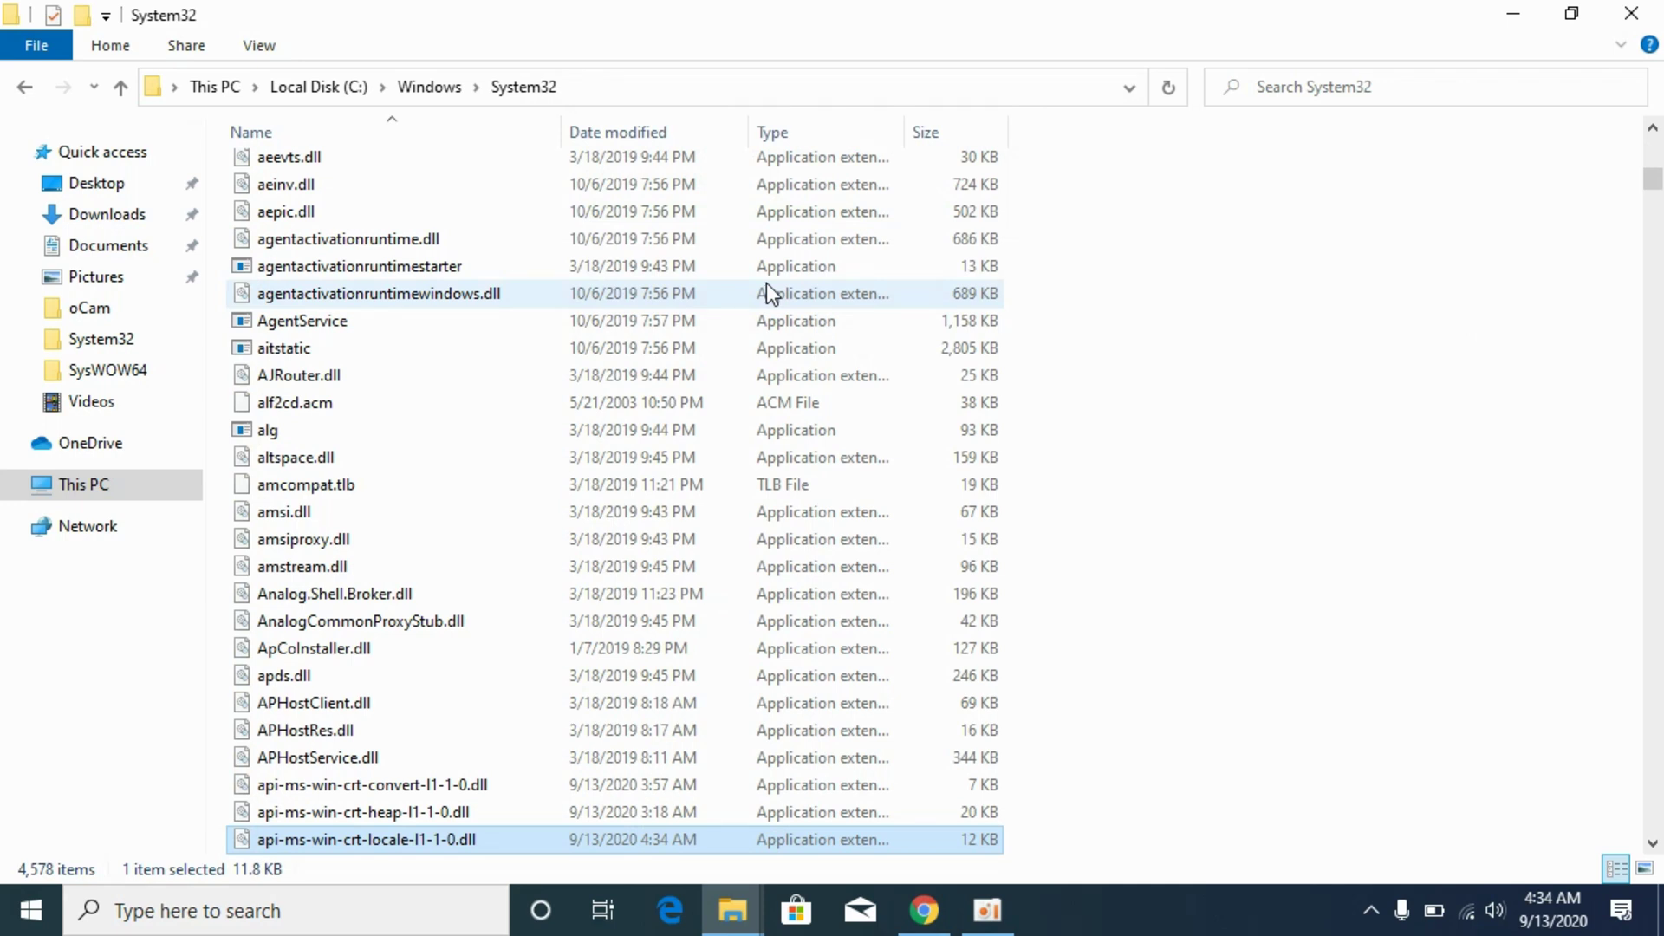
# Step: Go back to the STS Tutorial DLL page in Chrome and highlight all the Installation Instructions text
pyautogui.click(921, 926)
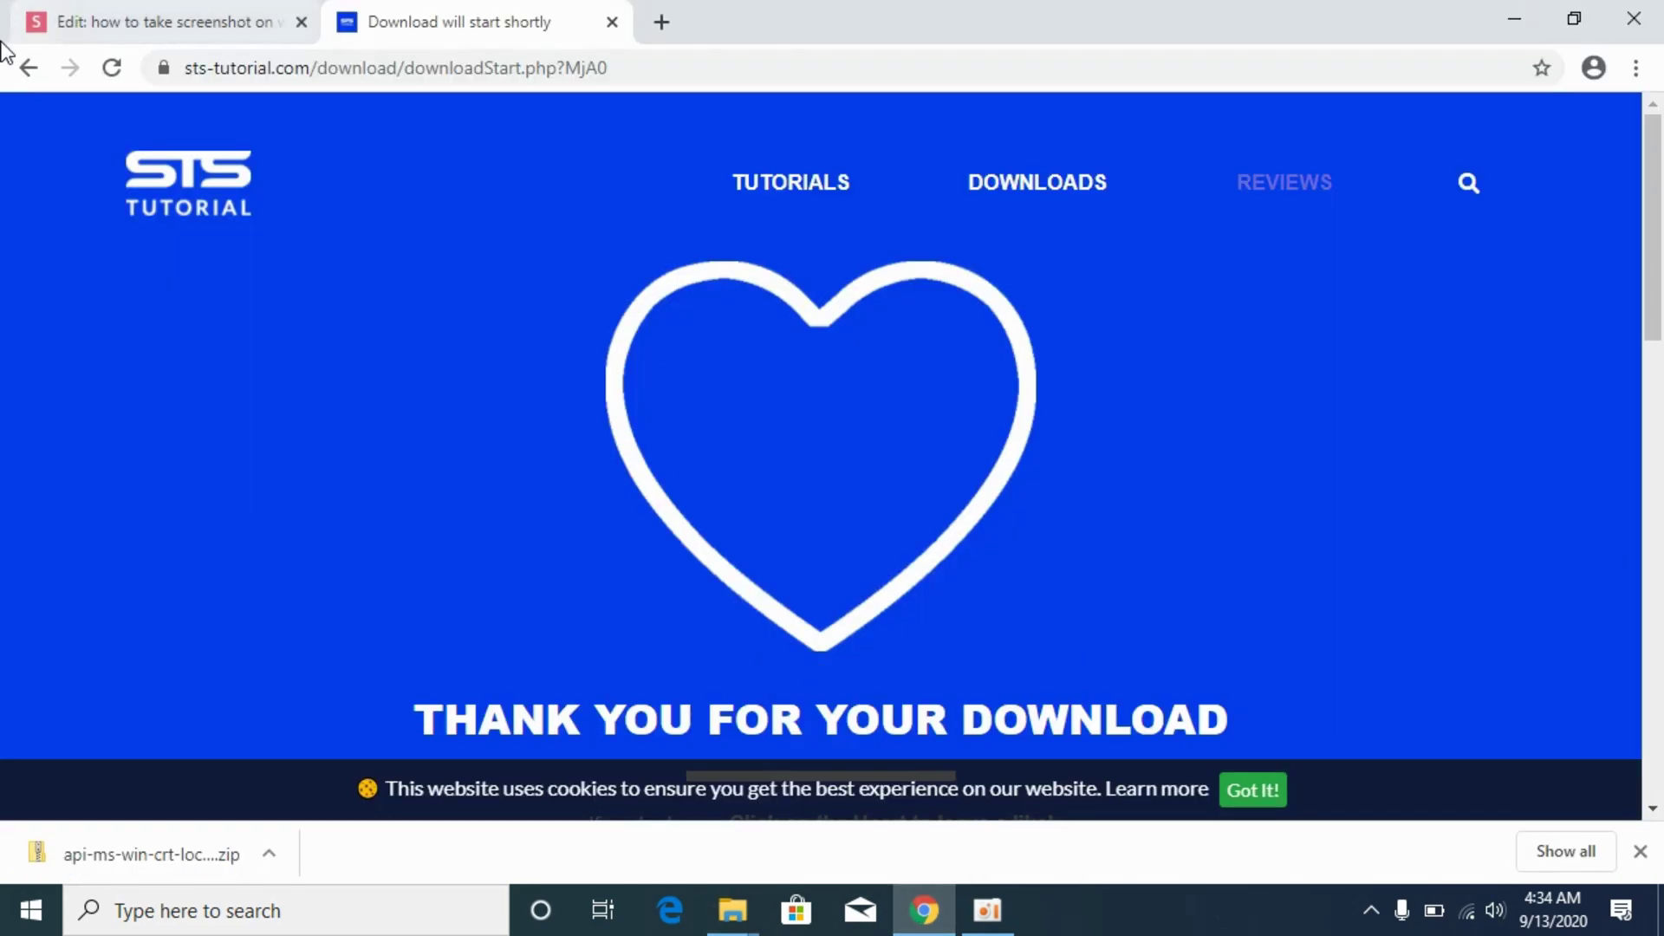
pyautogui.click(29, 67)
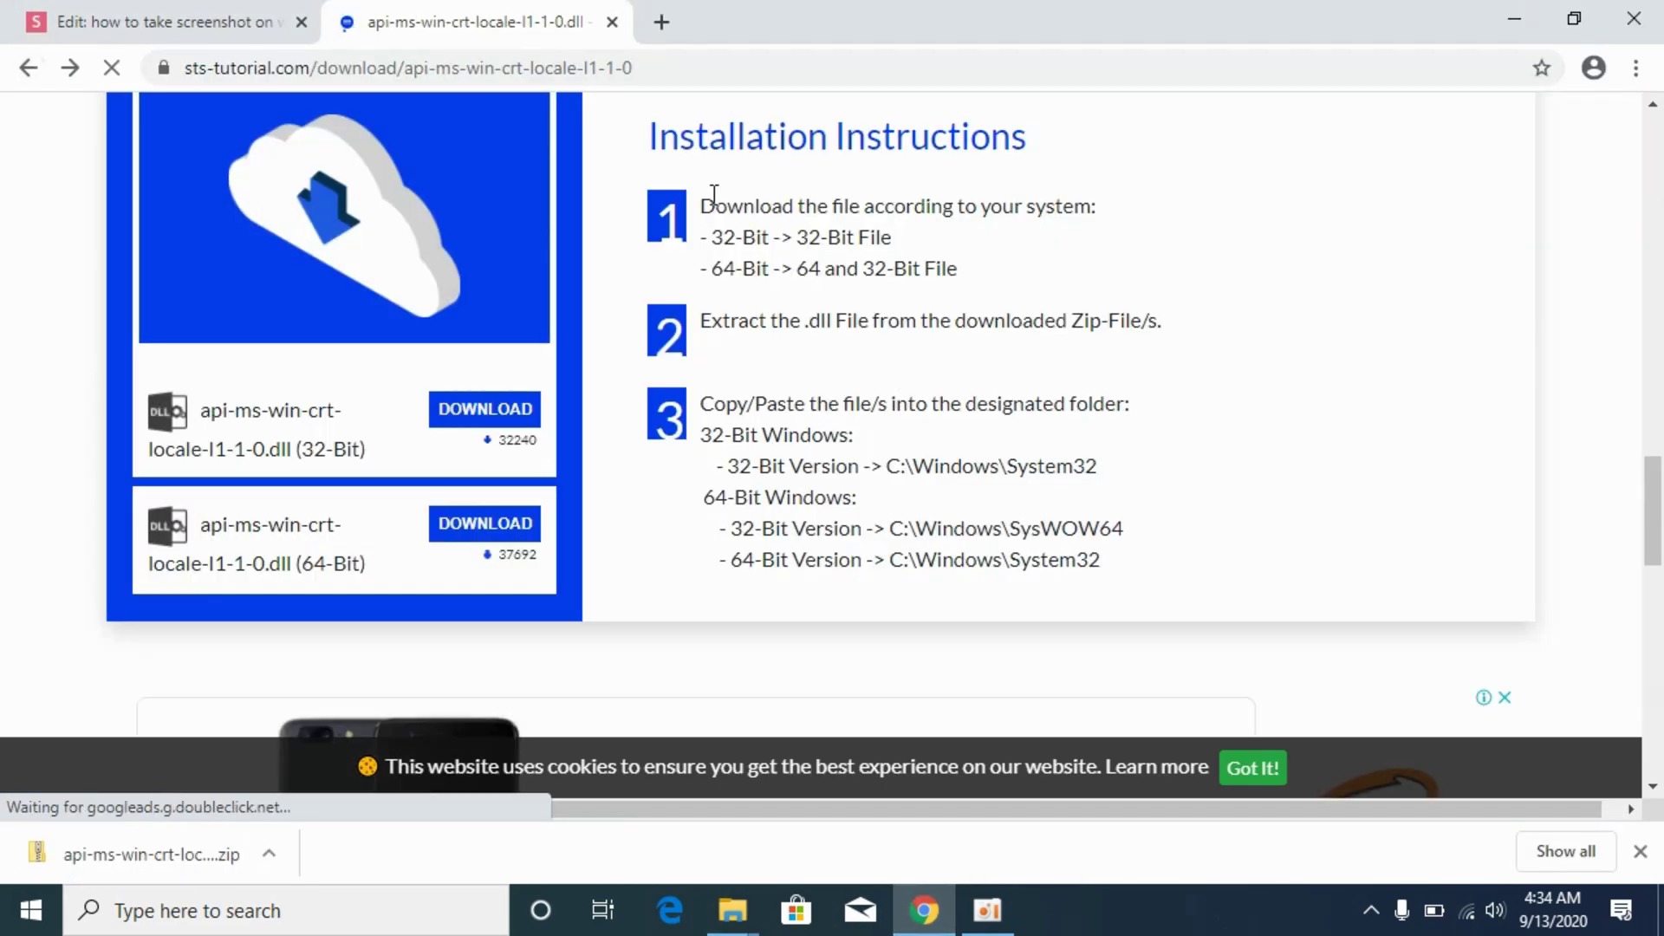
pyautogui.moveTo(648, 132); pyautogui.dragTo(1200, 564)
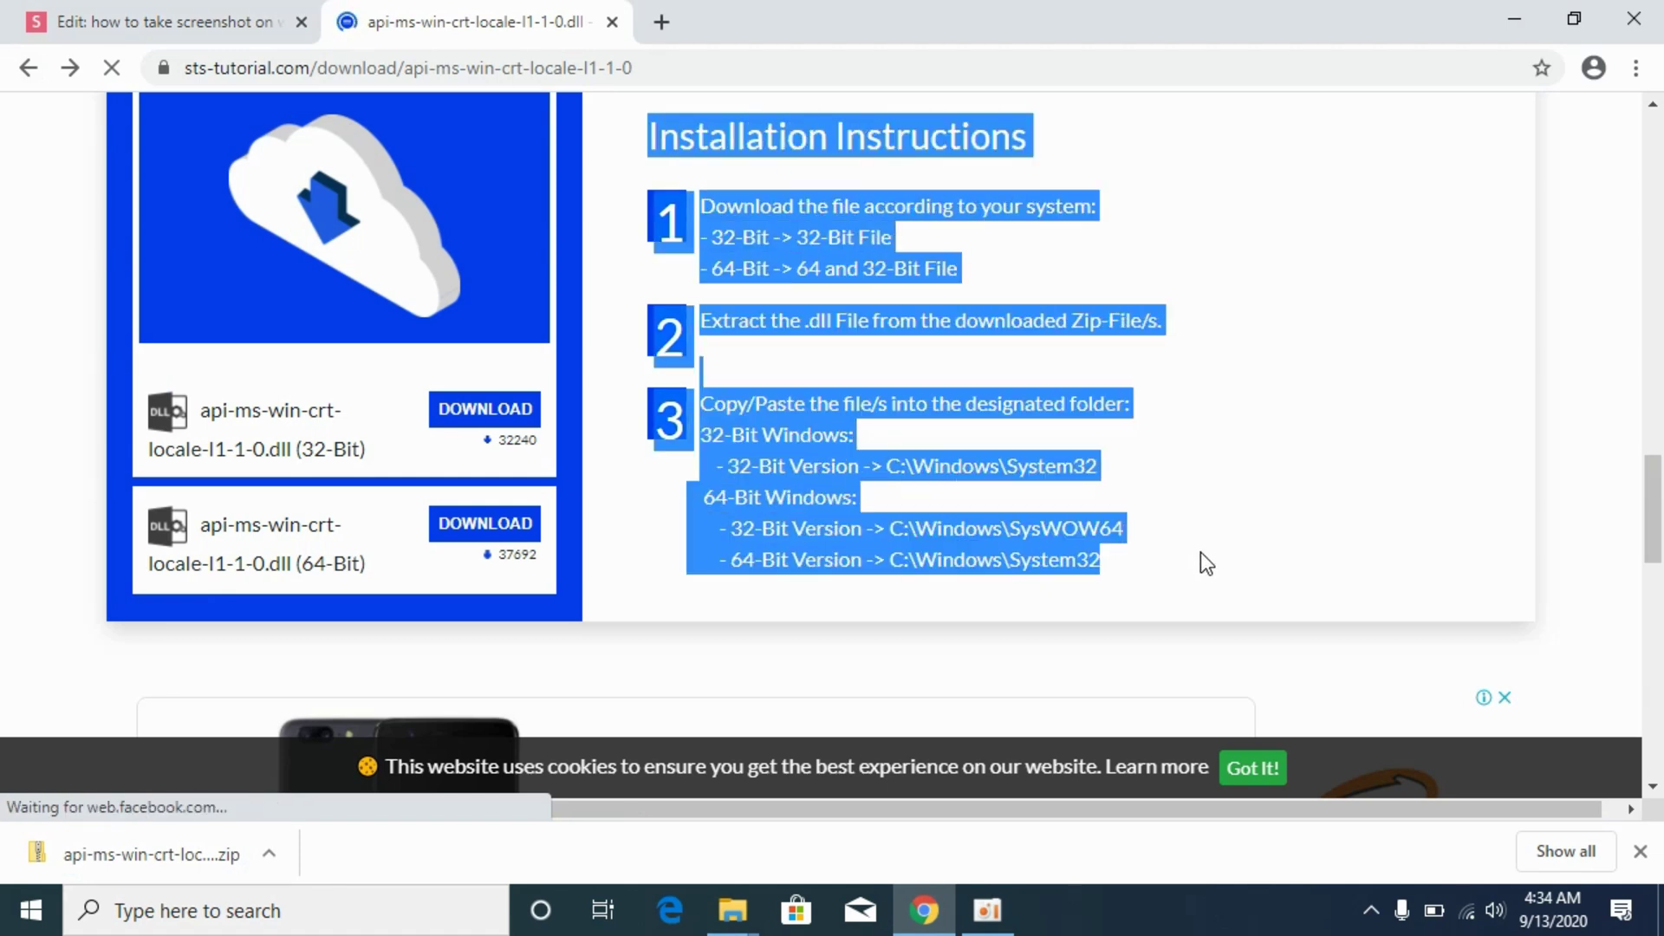